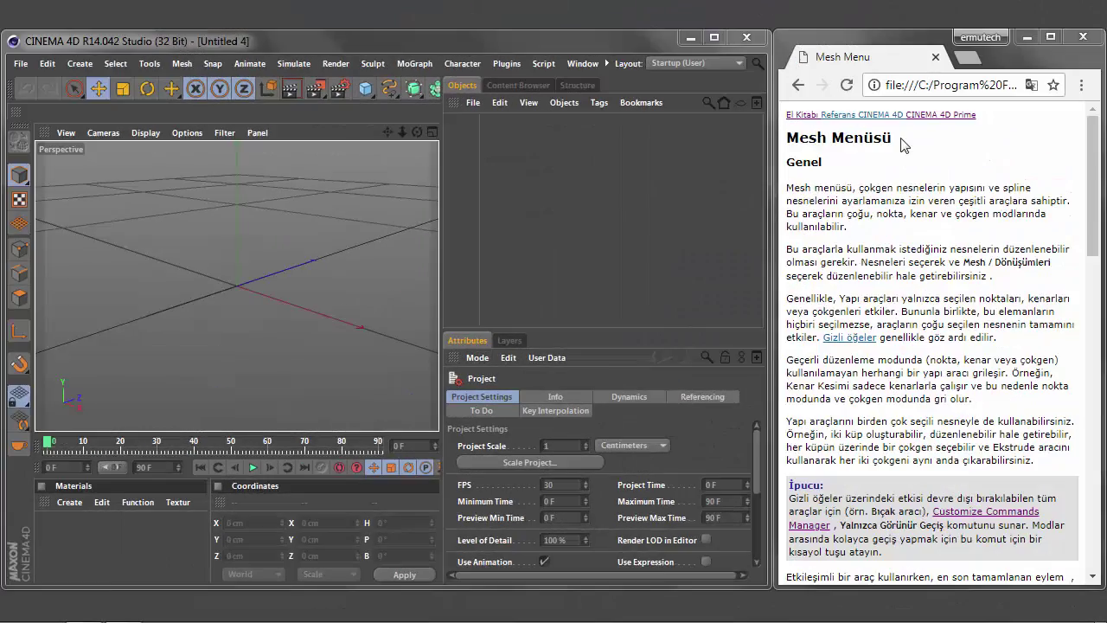
Tear the Mesh Commands submenu off into a floating palette
mouse_move(843, 139)
mouse_down()
mouse_move(890, 138)
mouse_move(768, 140)
mouse_up()
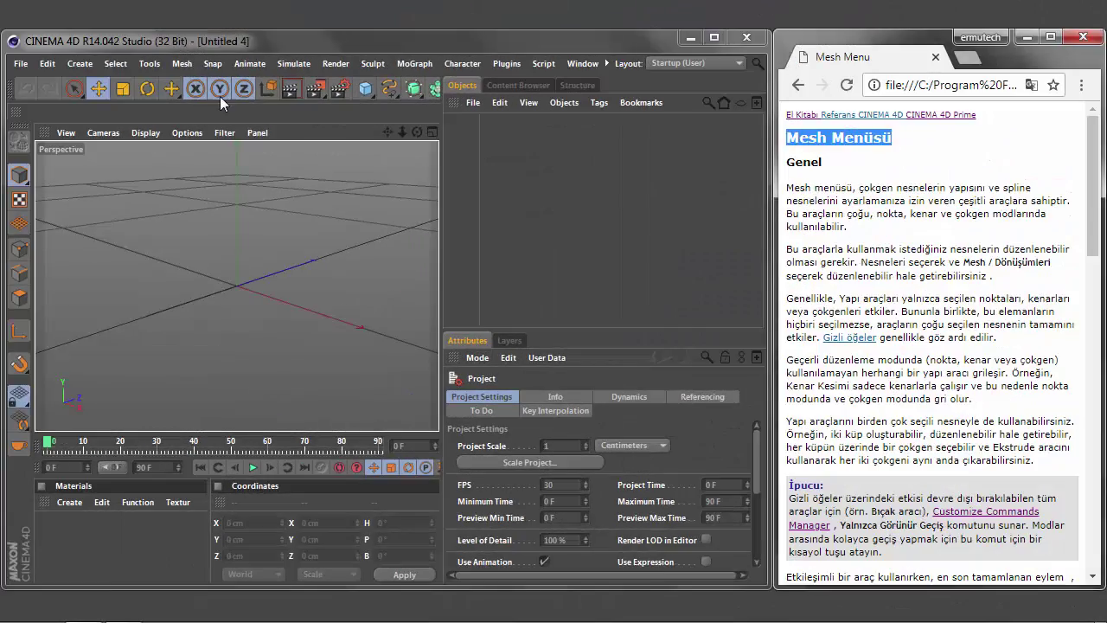
click(182, 64)
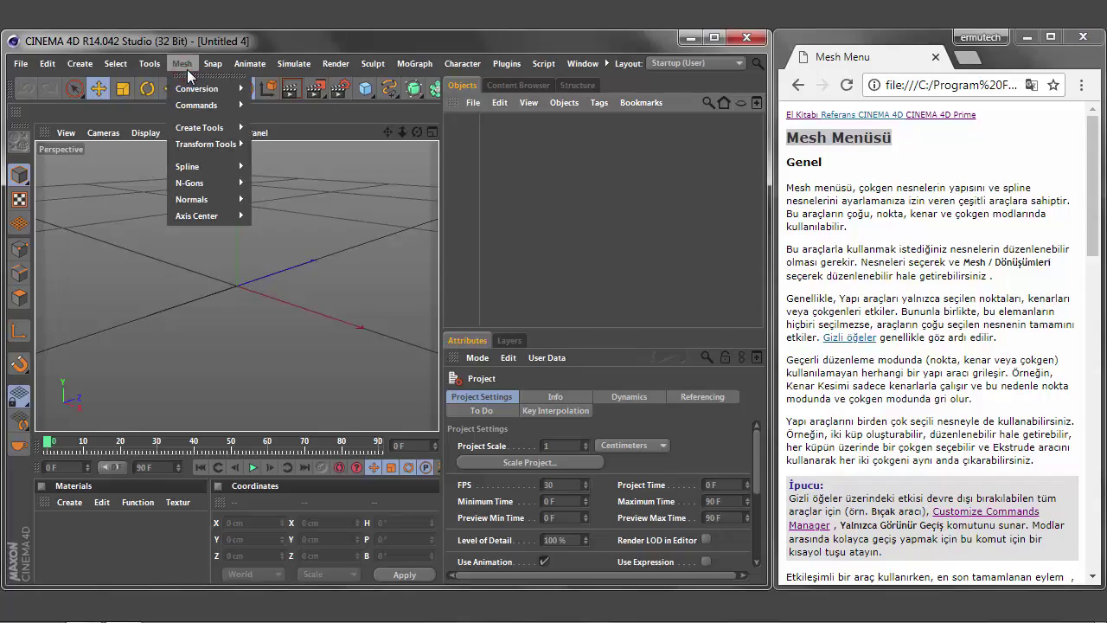
mouse_move(197, 105)
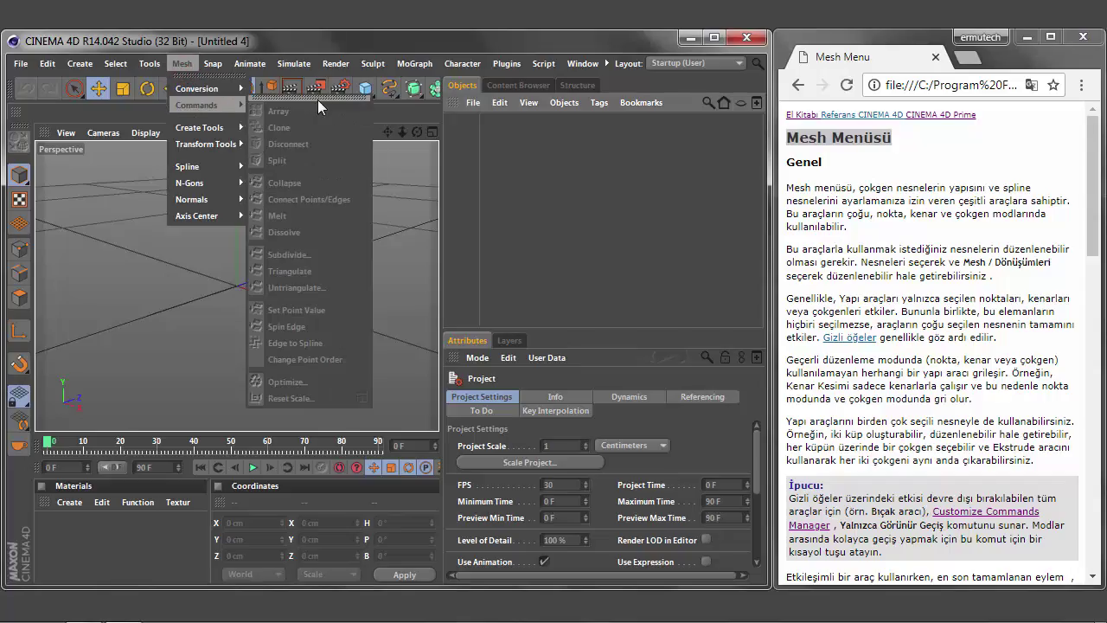
drag(317, 99, 109, 157)
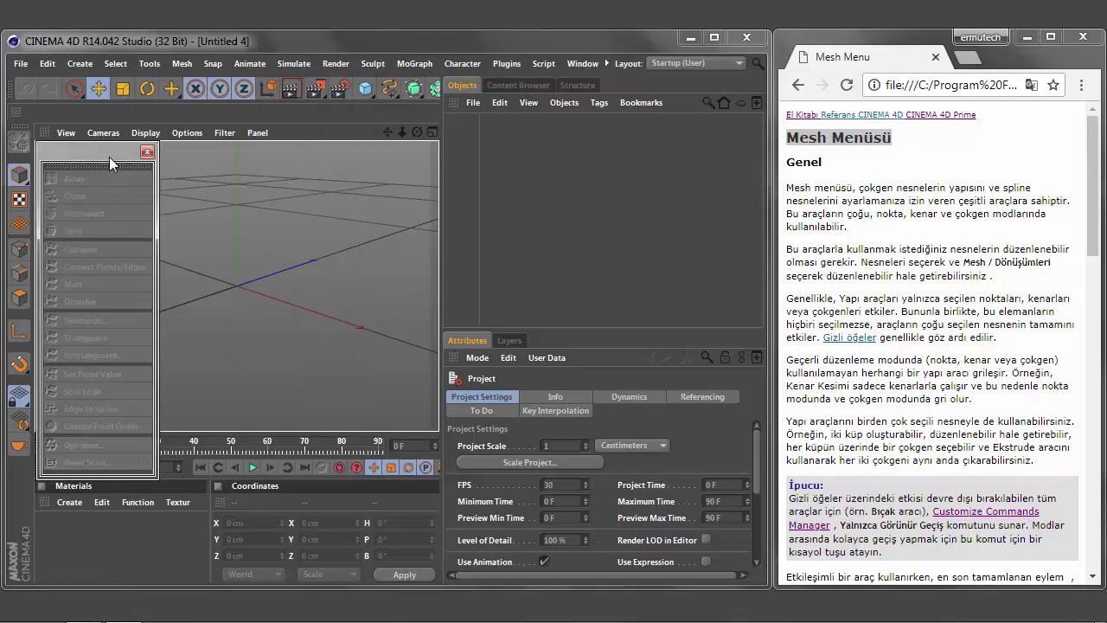
Add a cube, make it editable, and switch to Edges mode
click(365, 89)
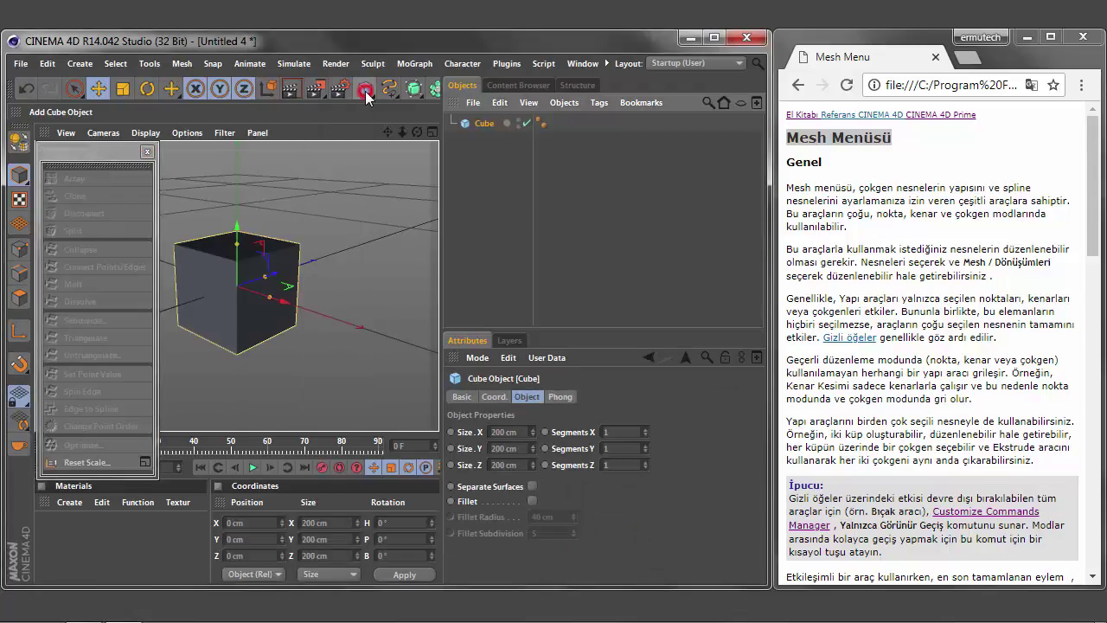
click(19, 141)
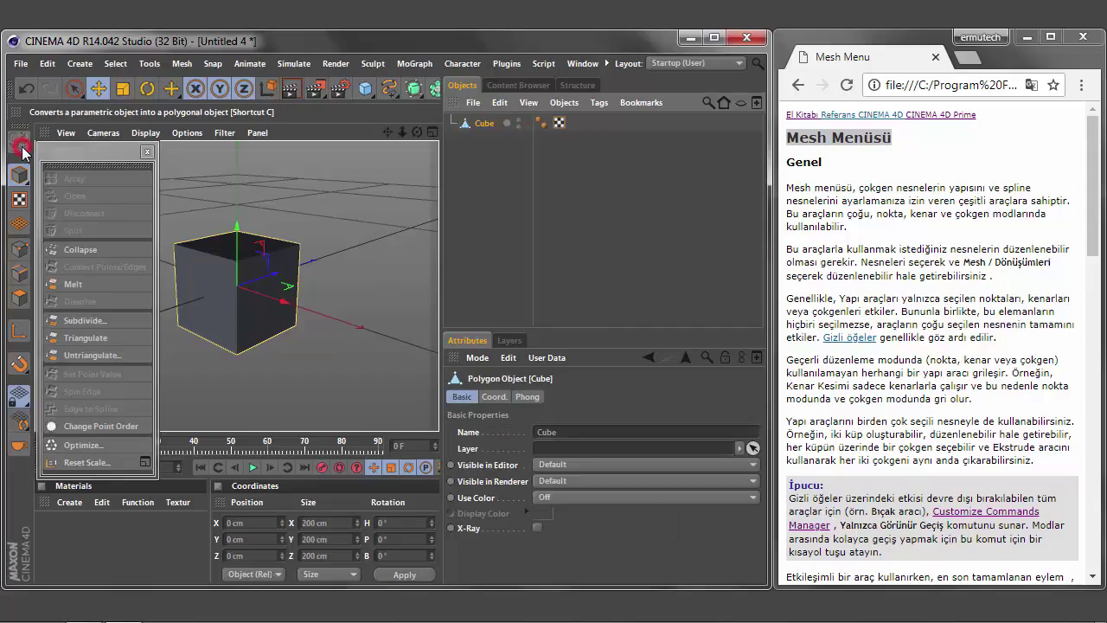
click(19, 248)
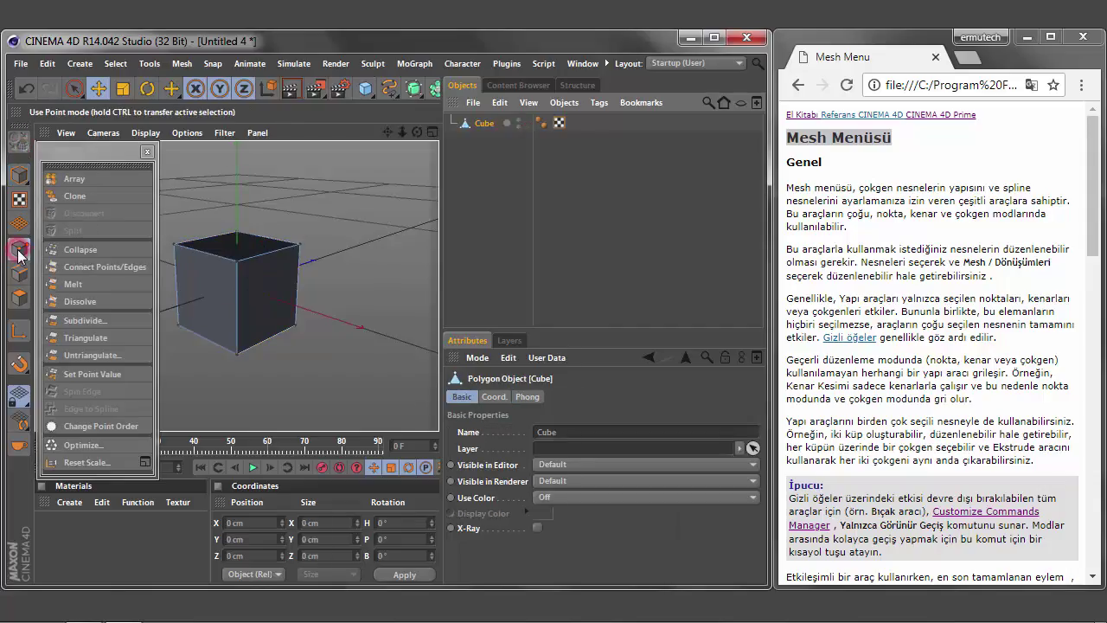
click(19, 273)
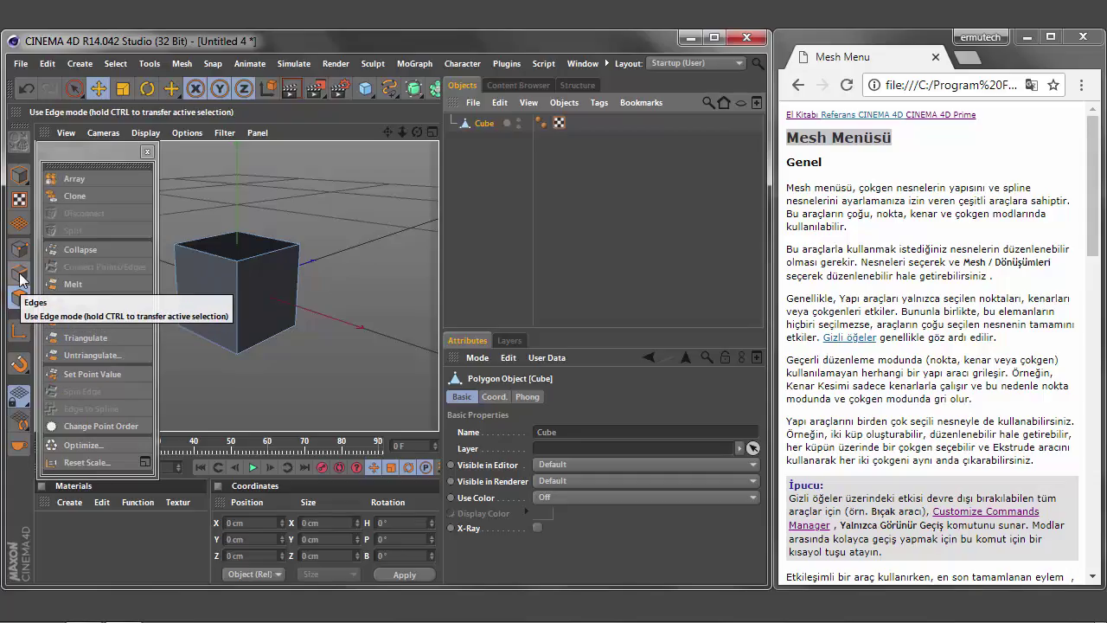
click(19, 274)
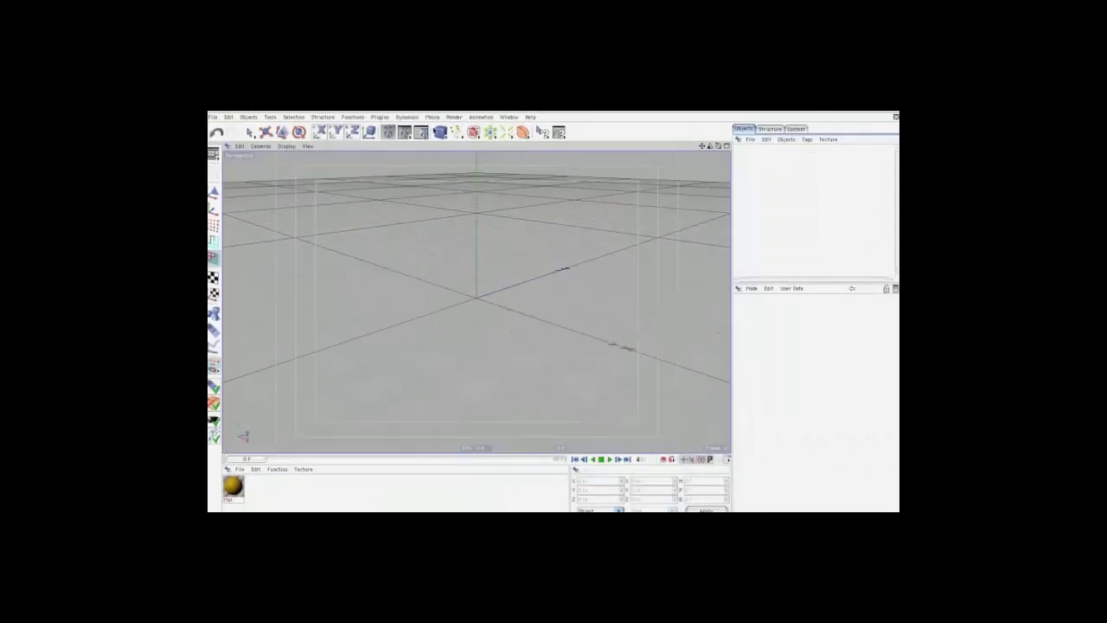
Add a Plane primitive and make it an editable polygon object
click(441, 131)
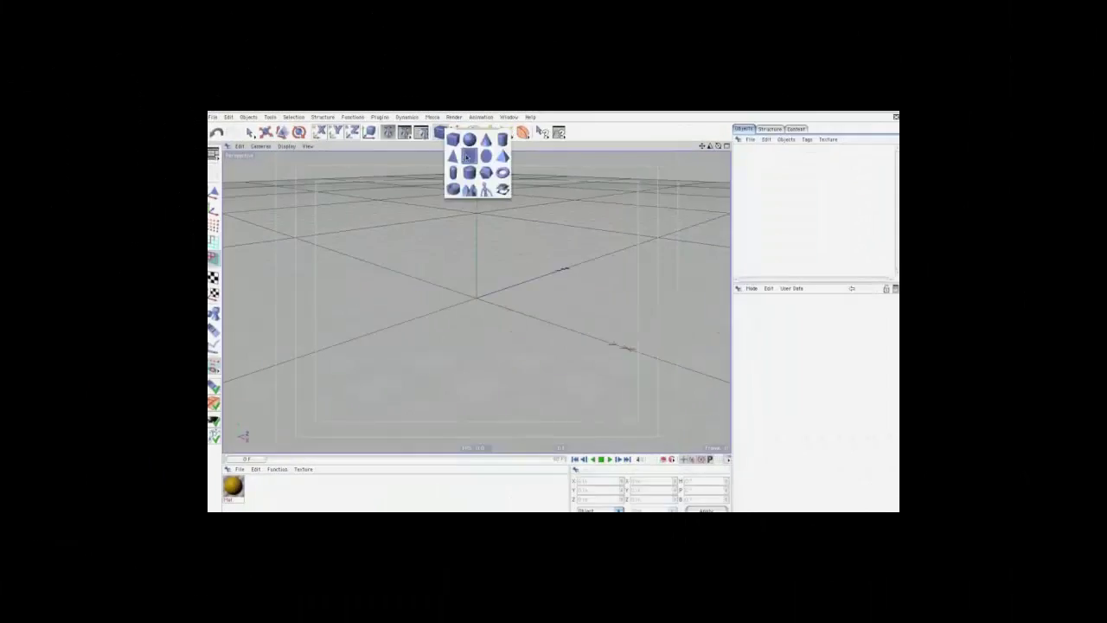
click(468, 156)
click(212, 171)
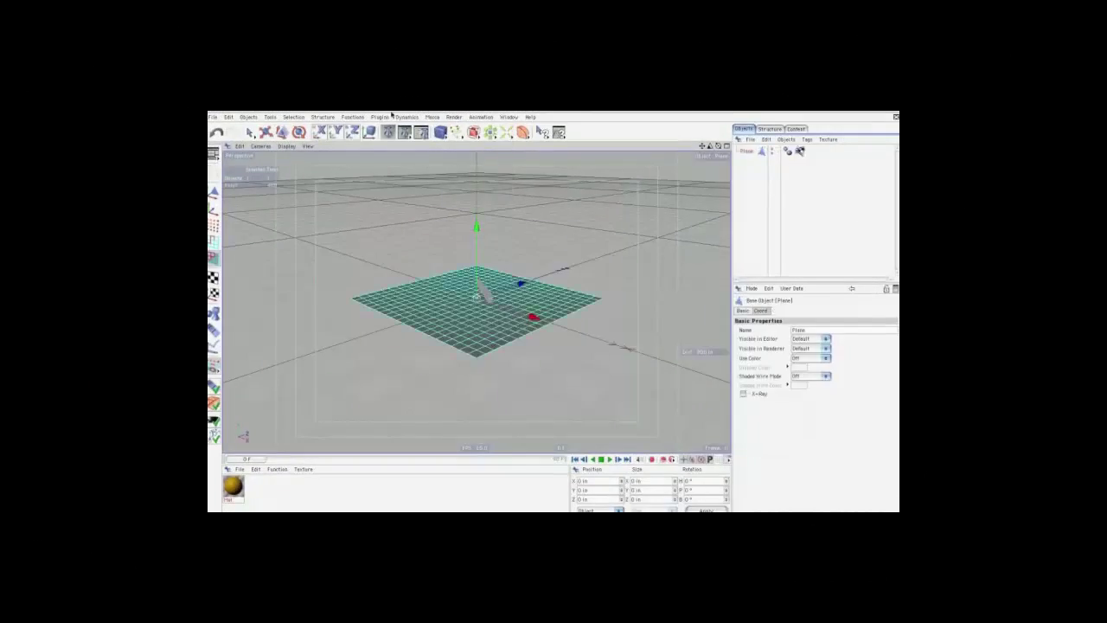
Bring up Structure > Set Point Value and drag the material onto the plane
click(325, 117)
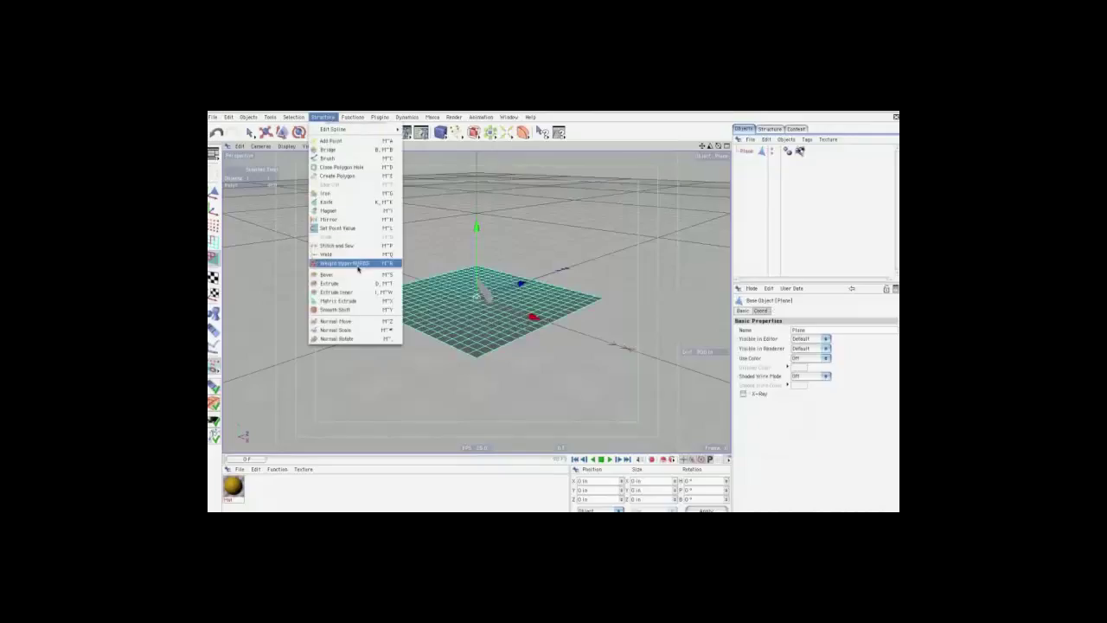
click(360, 229)
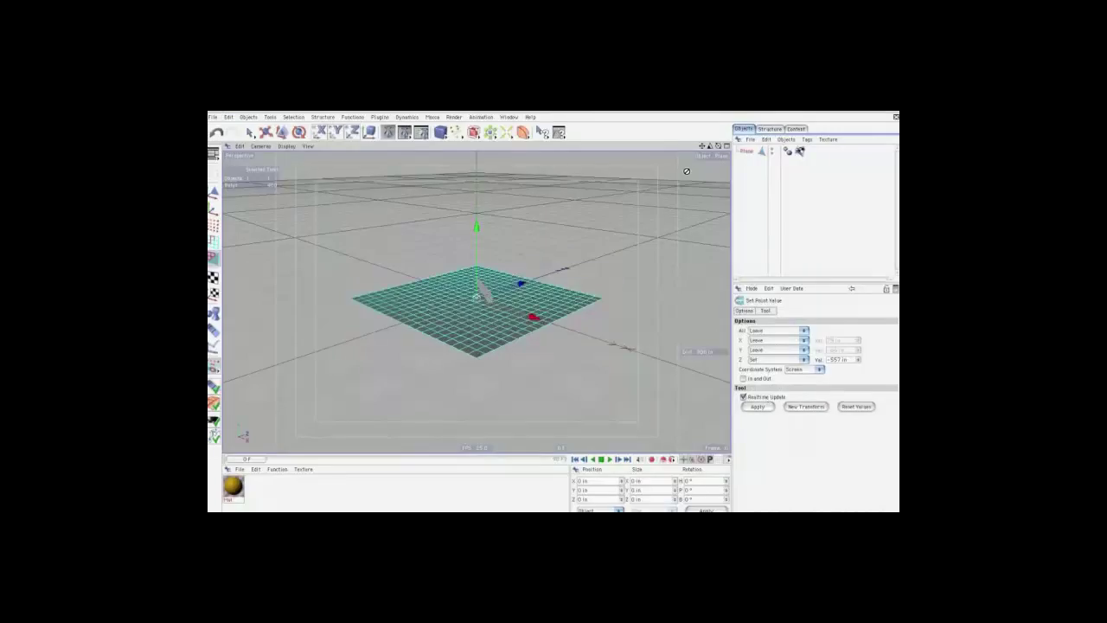
drag(318, 427, 475, 345)
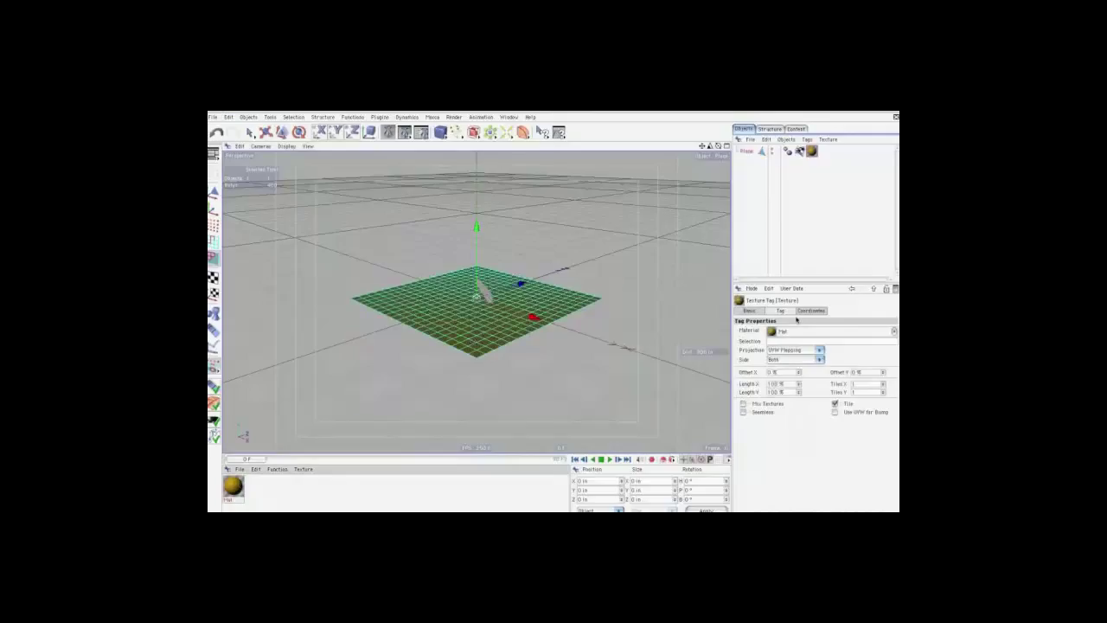
Apply Set Point Value with X mode on Set, then reset the tool to defaults
click(321, 117)
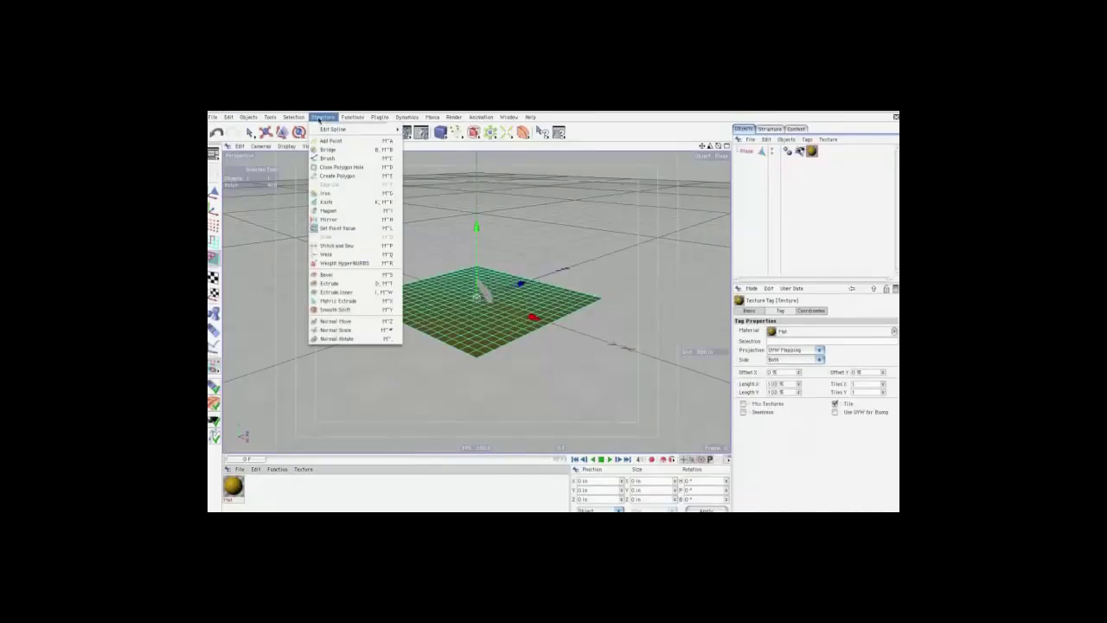
click(324, 221)
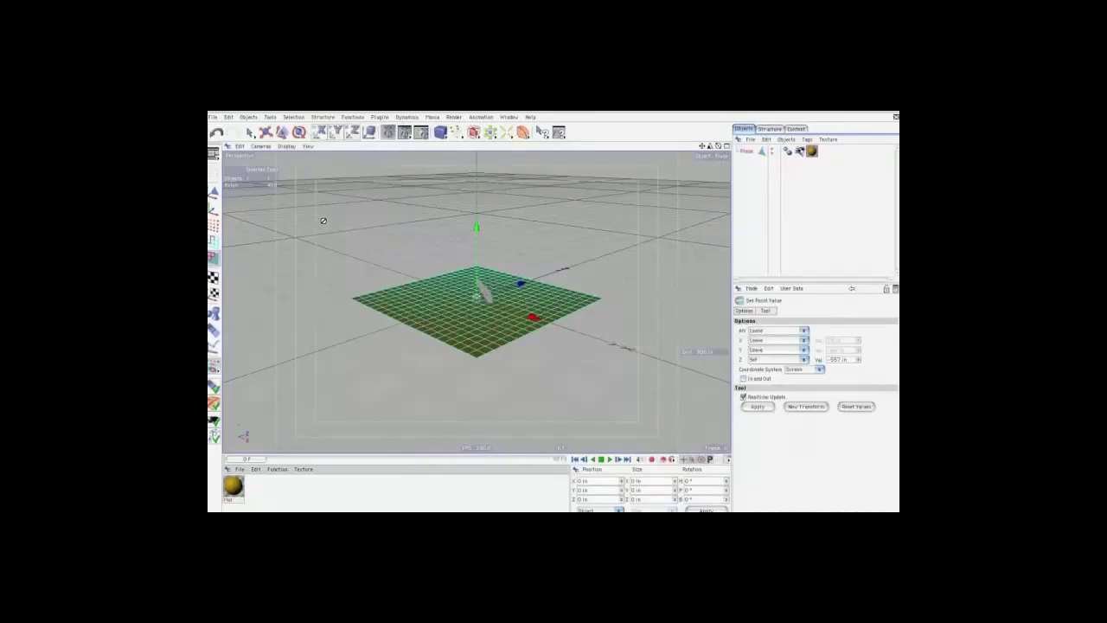
click(775, 332)
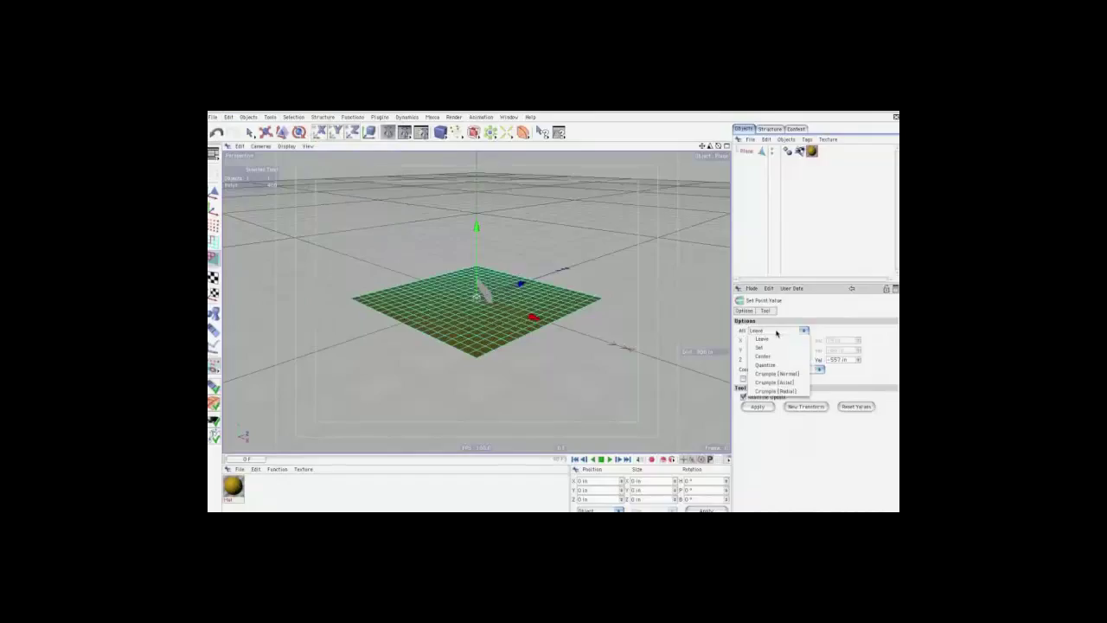
click(759, 347)
click(771, 334)
click(772, 339)
click(772, 341)
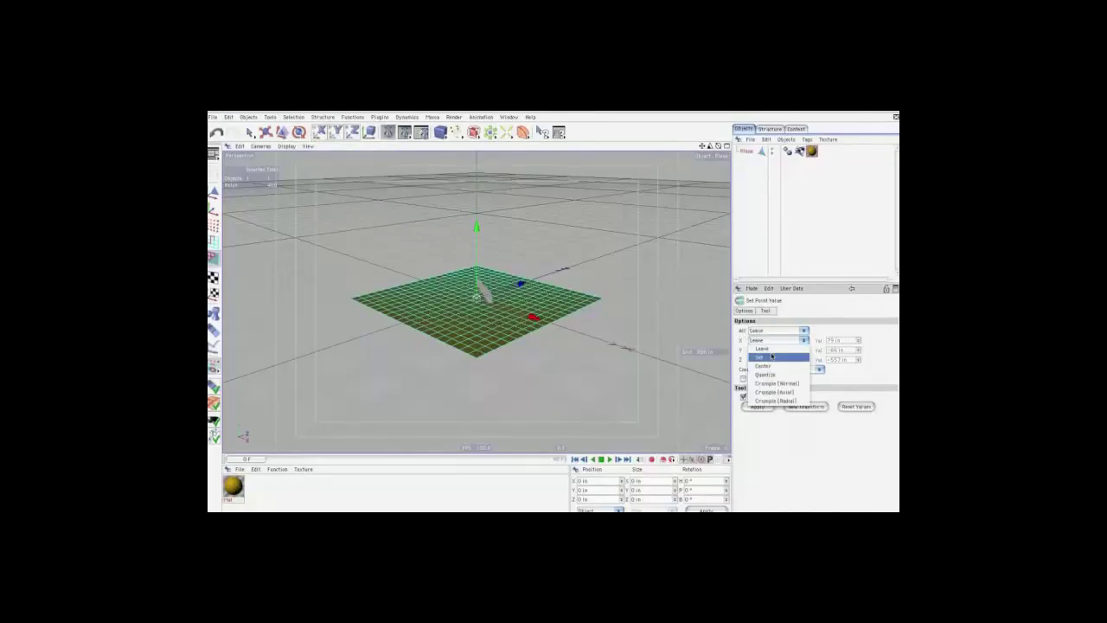
click(766, 347)
click(755, 407)
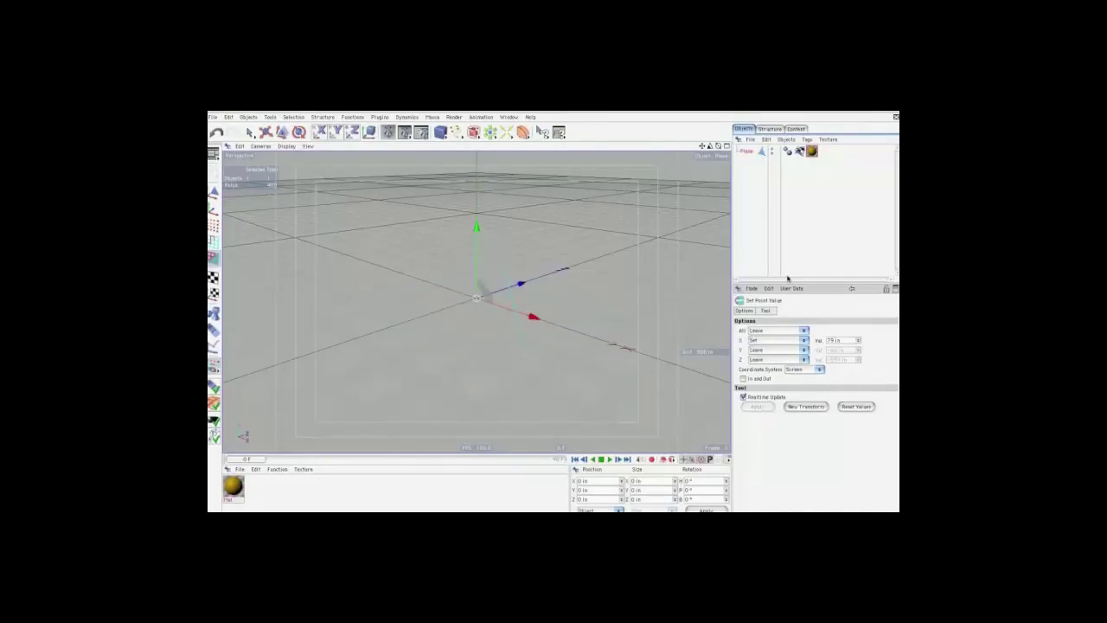
click(854, 407)
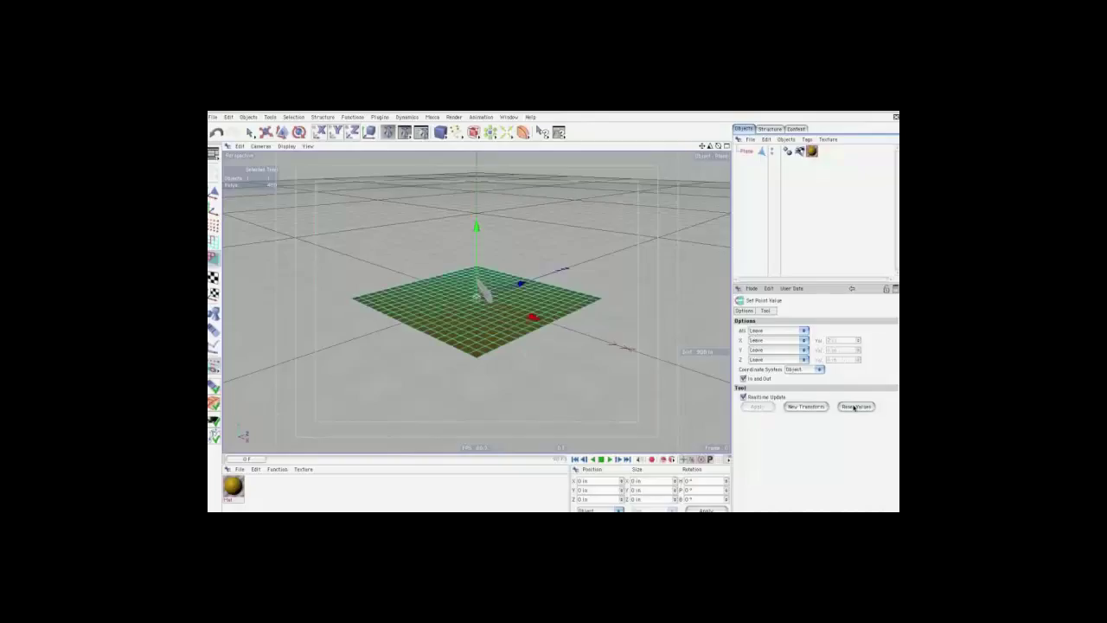
click(776, 349)
click(777, 371)
drag(860, 352, 859, 352)
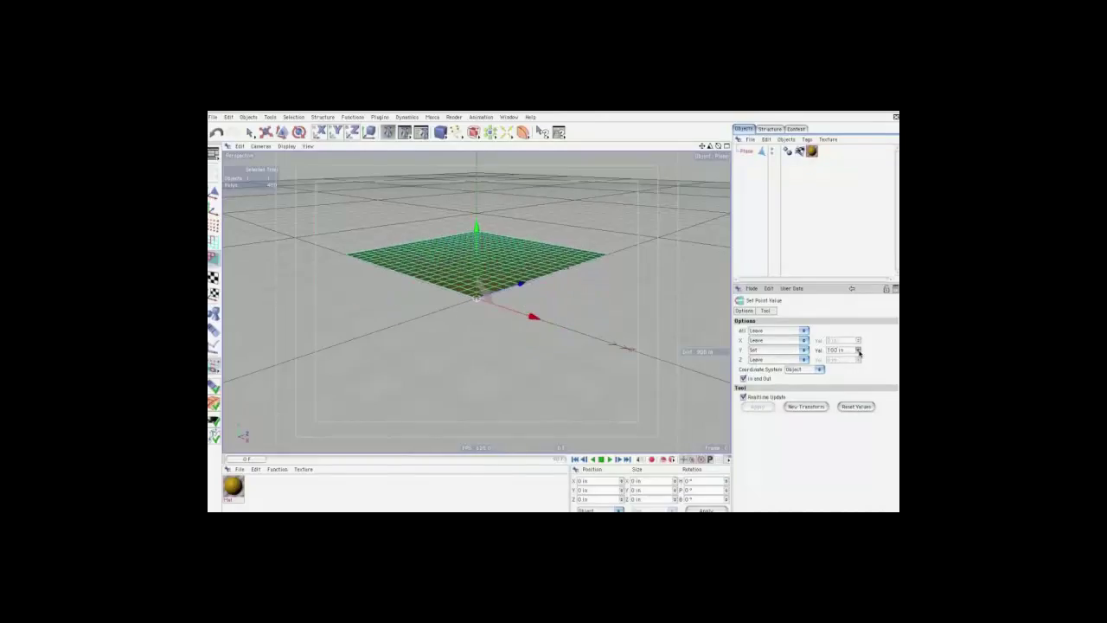
click(777, 353)
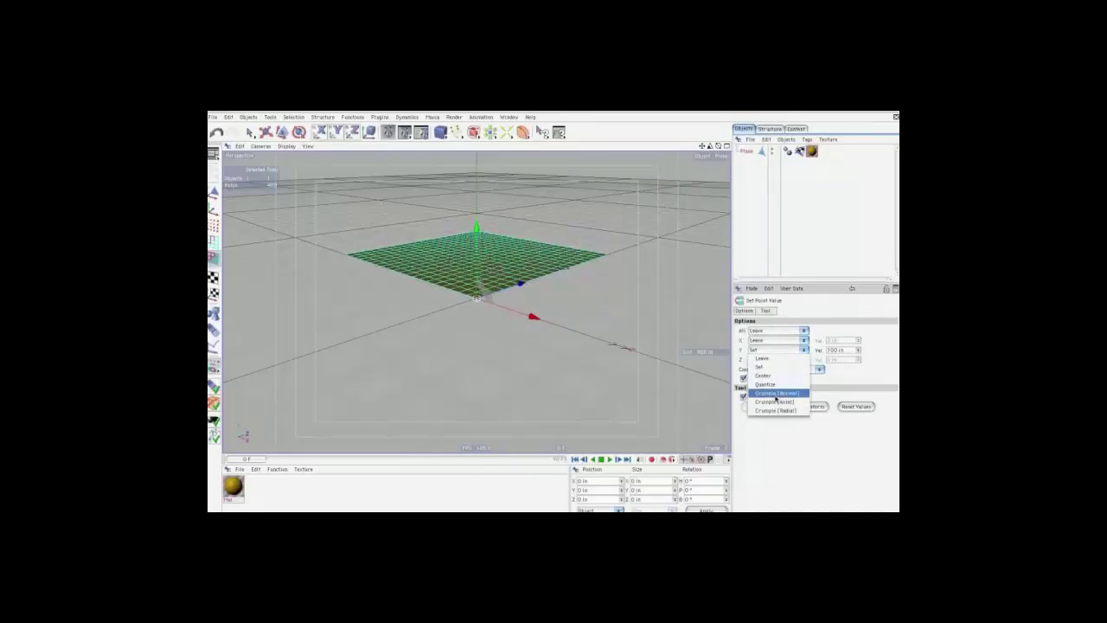
click(776, 410)
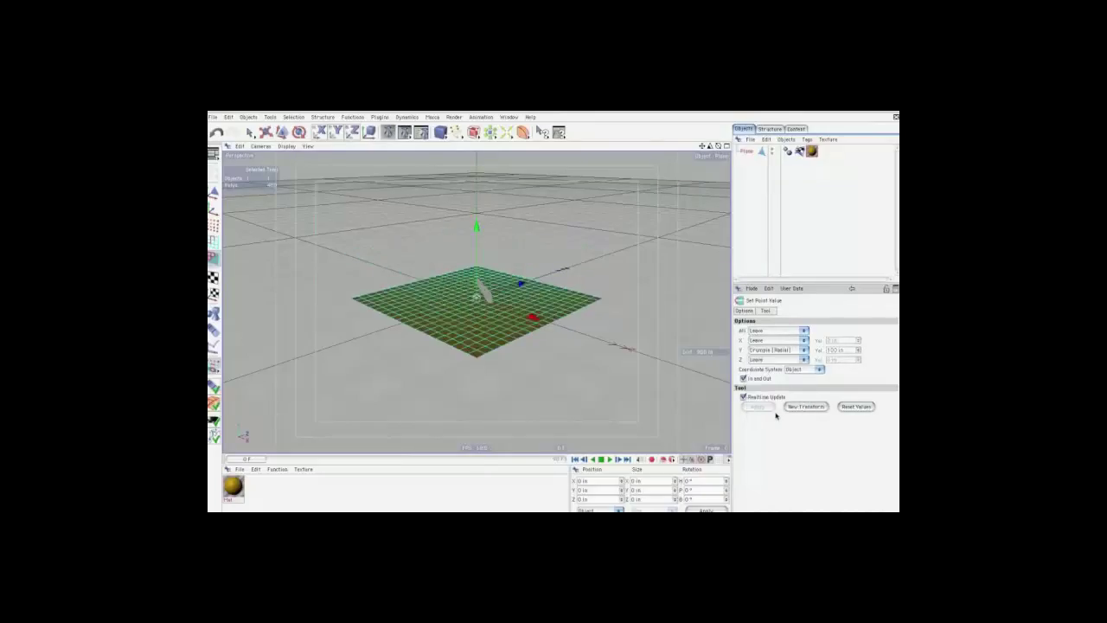
click(778, 332)
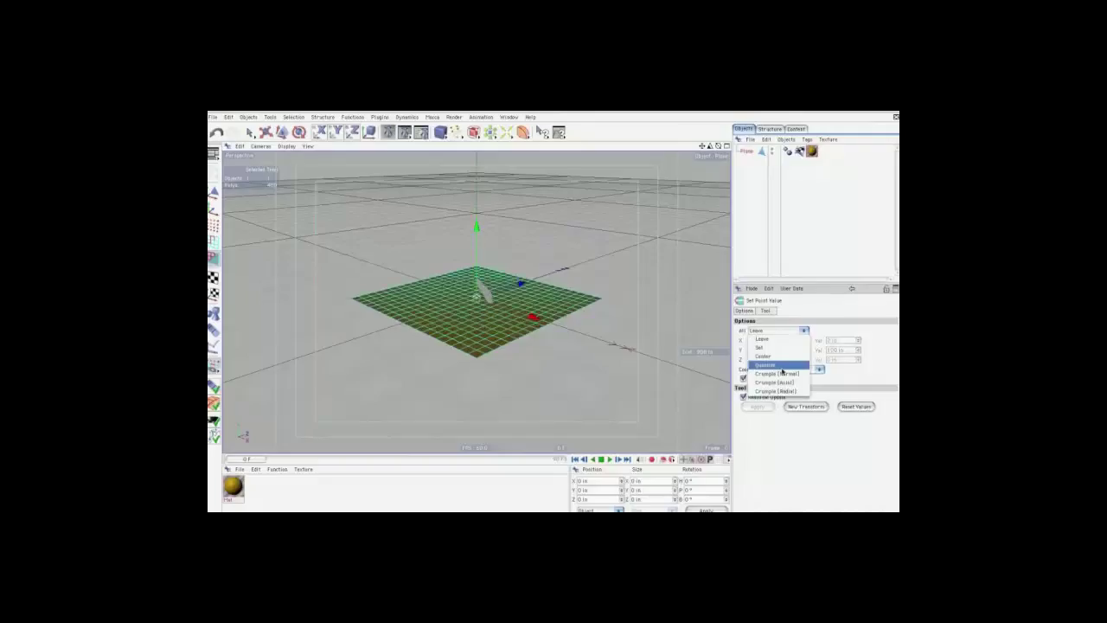
click(781, 395)
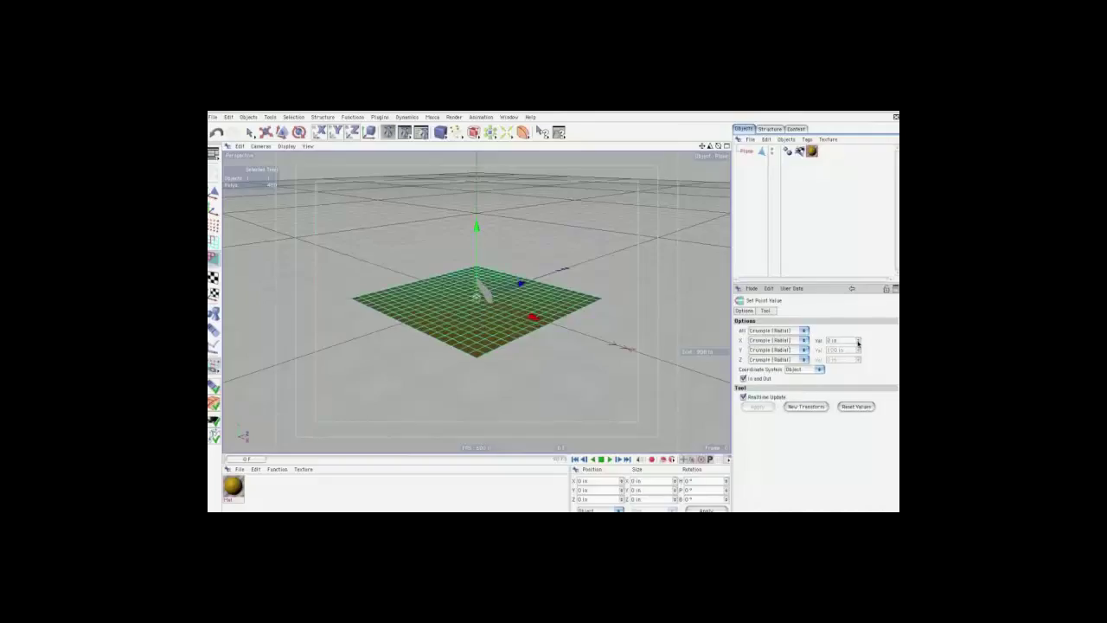
mouse_move(858, 342)
mouse_down()
mouse_move(861, 366)
mouse_move(783, 341)
mouse_up()
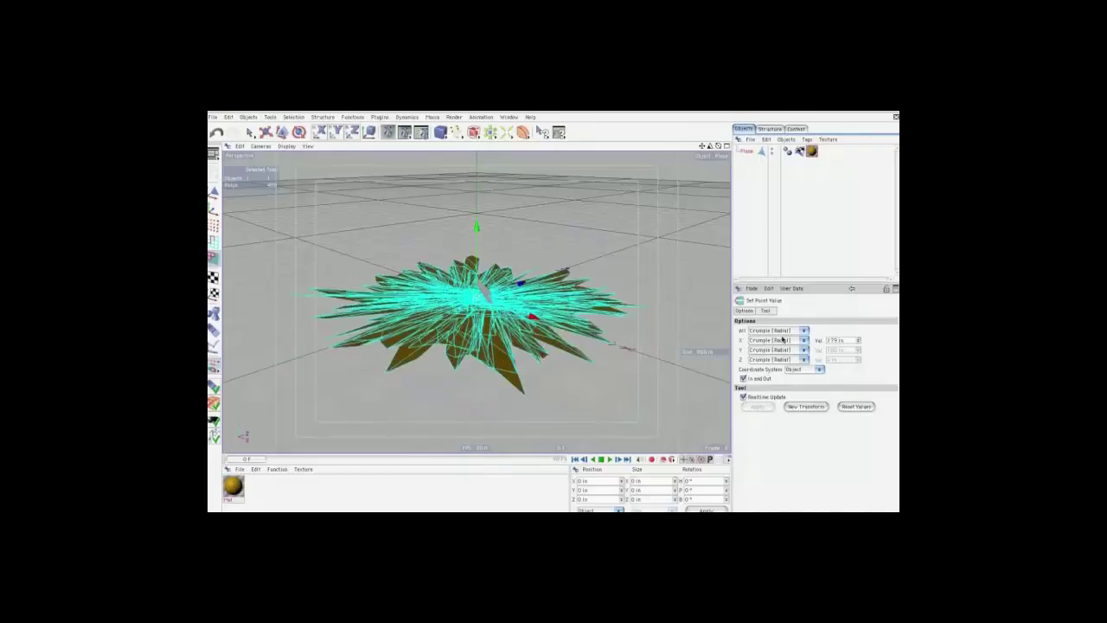
drag(857, 341, 858, 349)
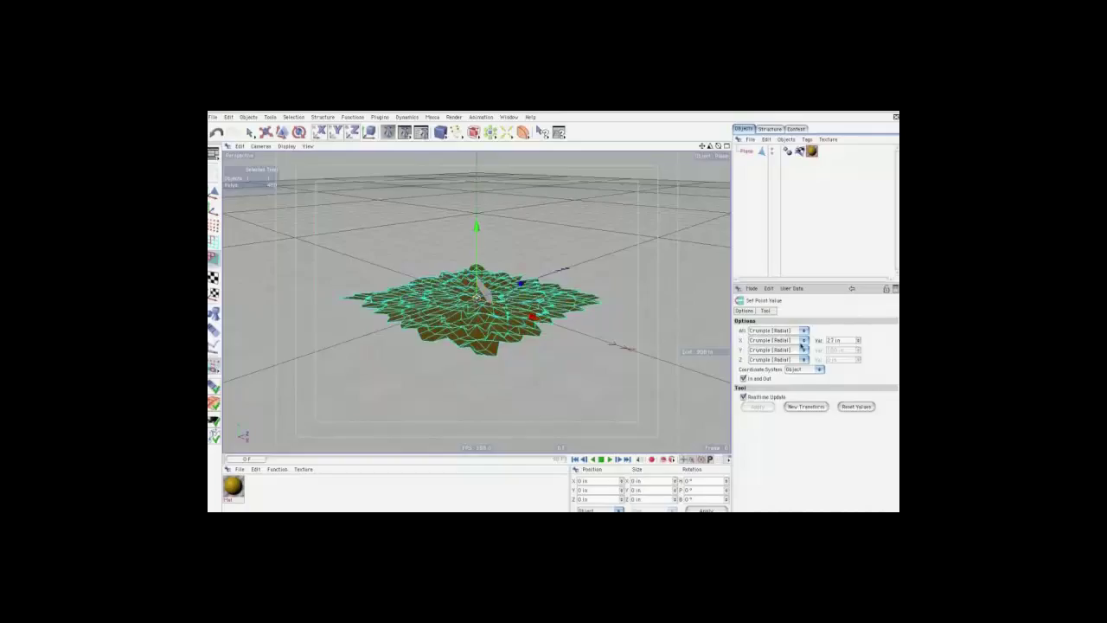
drag(717, 151, 554, 317)
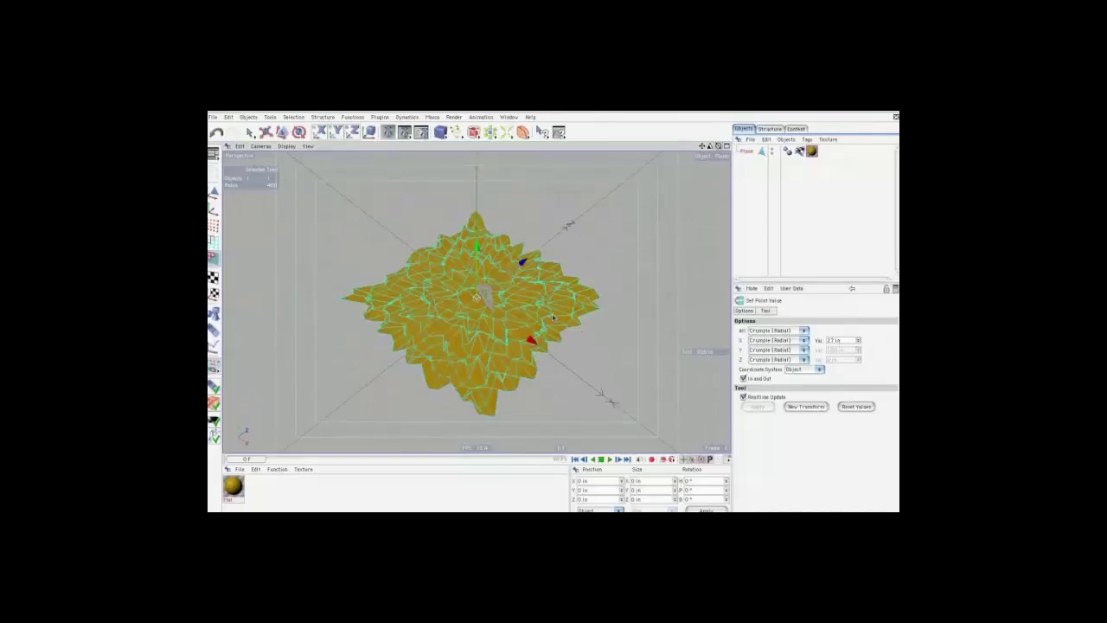
Set all axes to Crumple (Normal) and raise Val to spike the plane
click(854, 406)
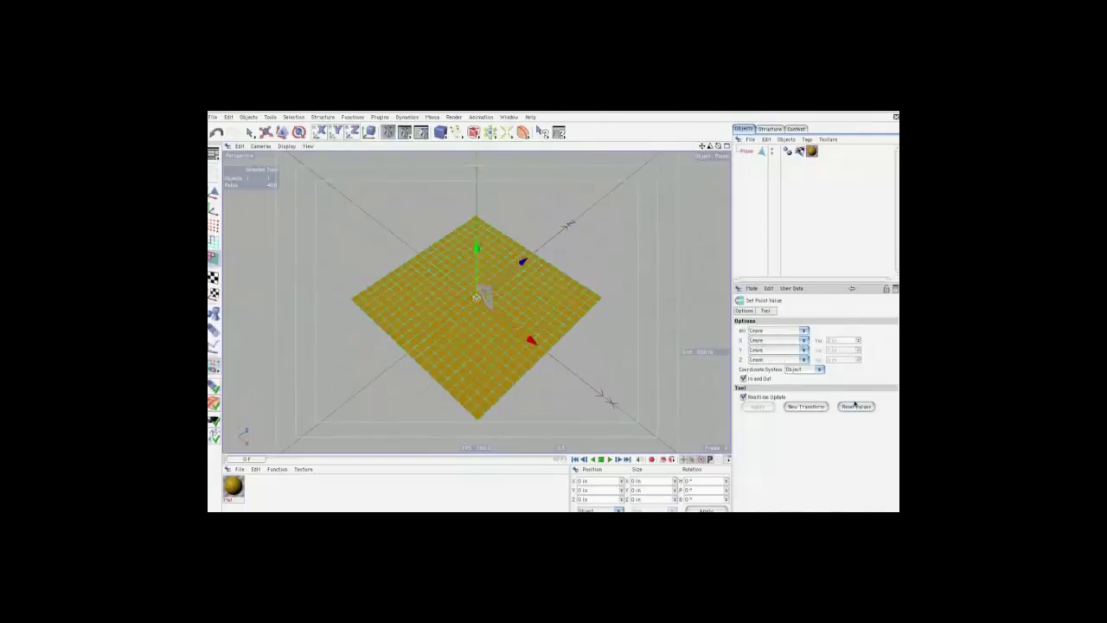
click(778, 359)
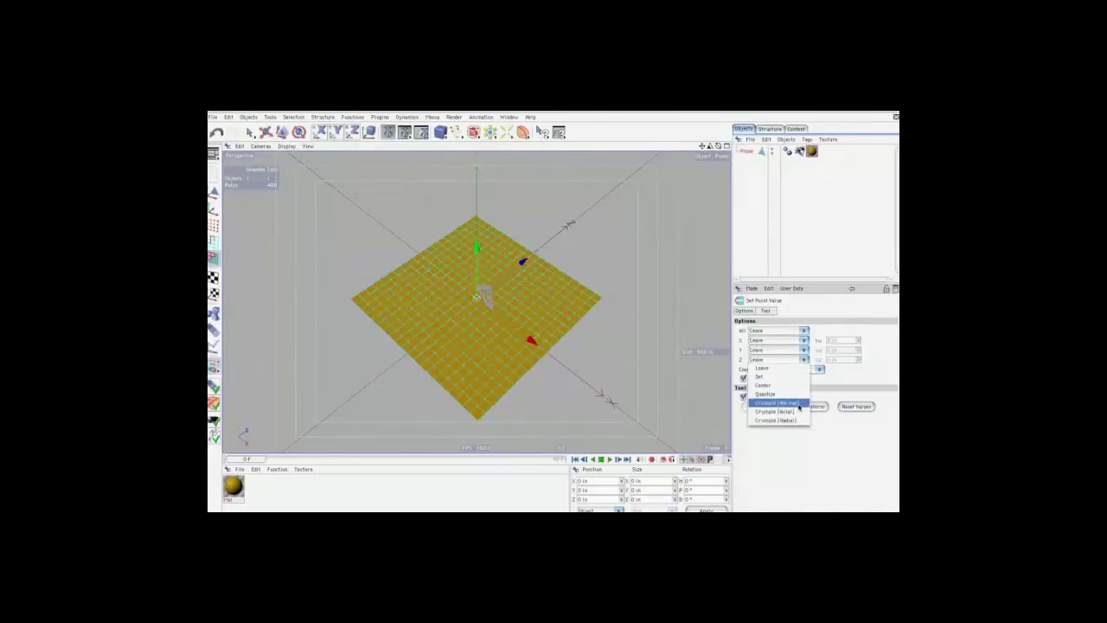
click(792, 404)
click(778, 331)
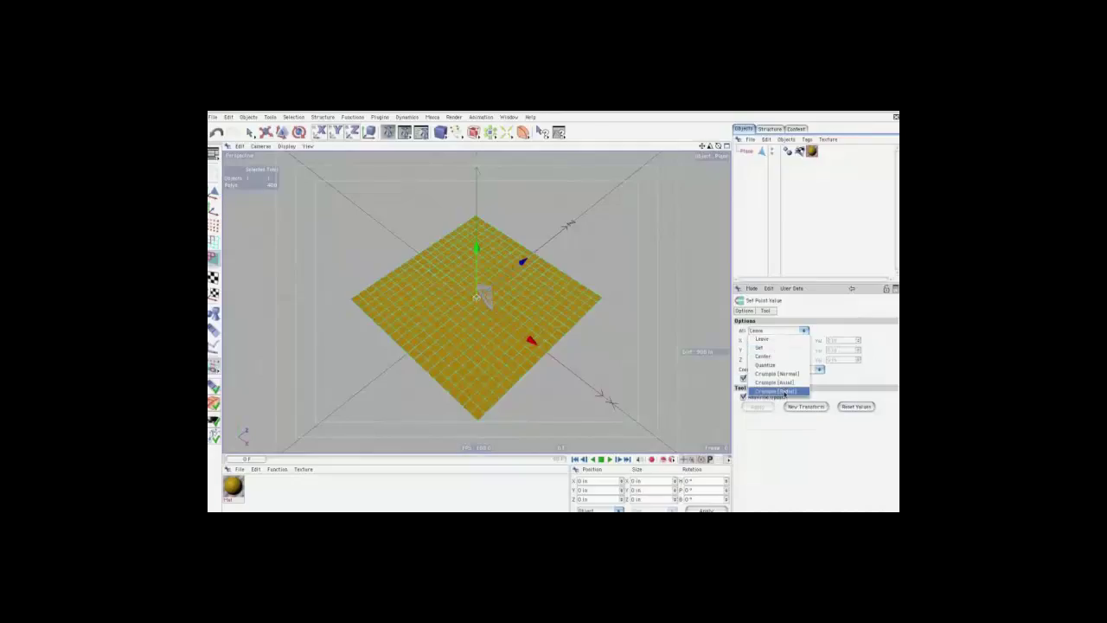
click(786, 393)
drag(858, 341, 858, 343)
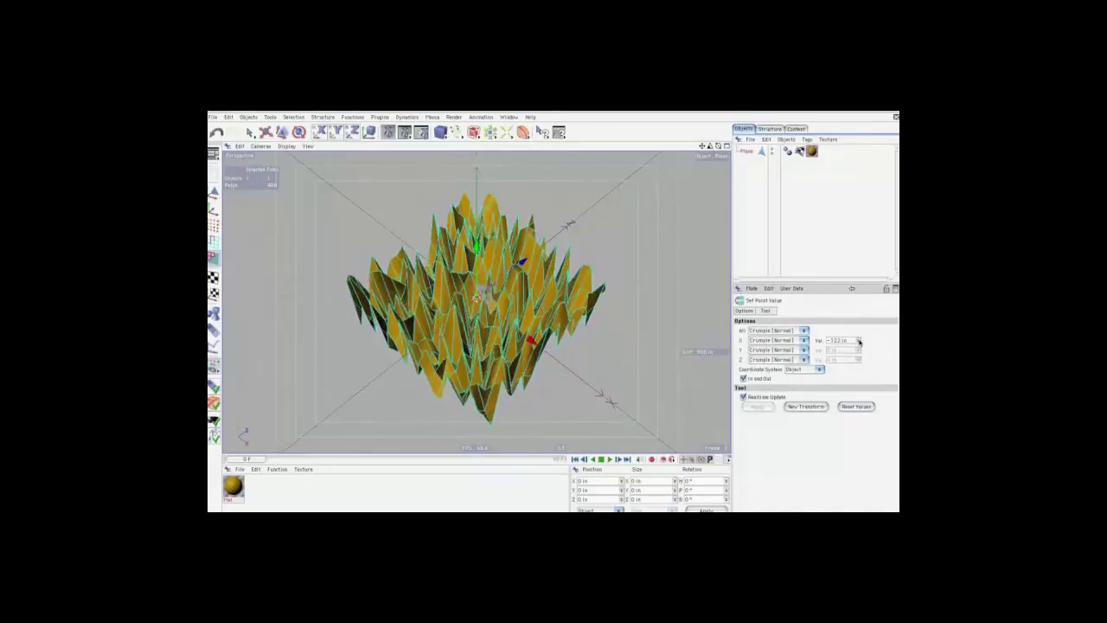
Compare In and Out crumpling from several angles, then delete the crumpled plane
drag(718, 146, 737, 289)
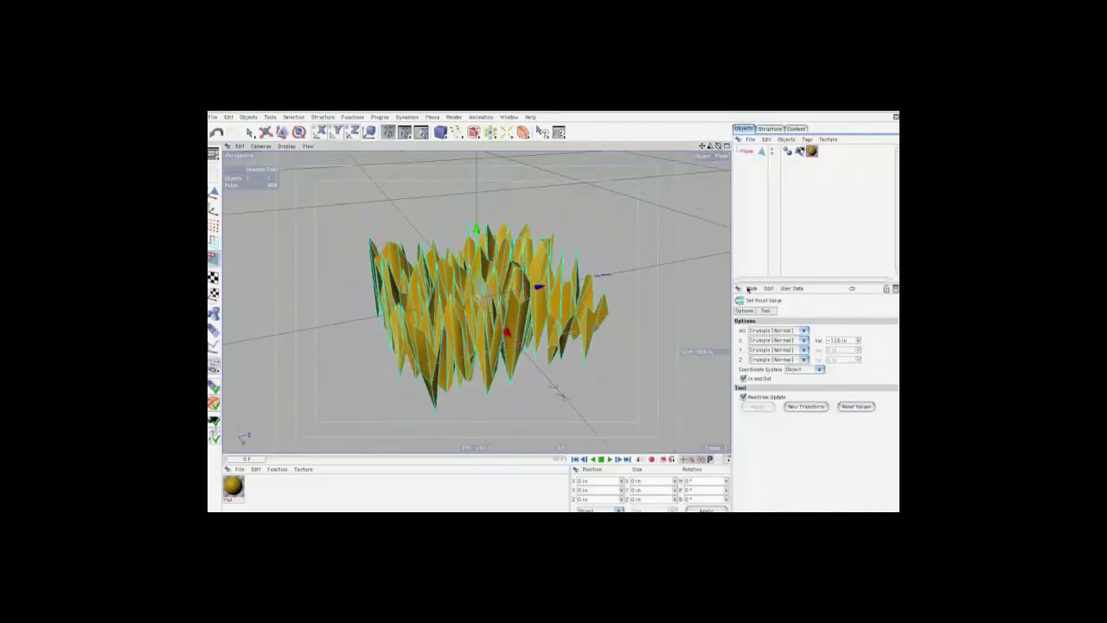
click(743, 378)
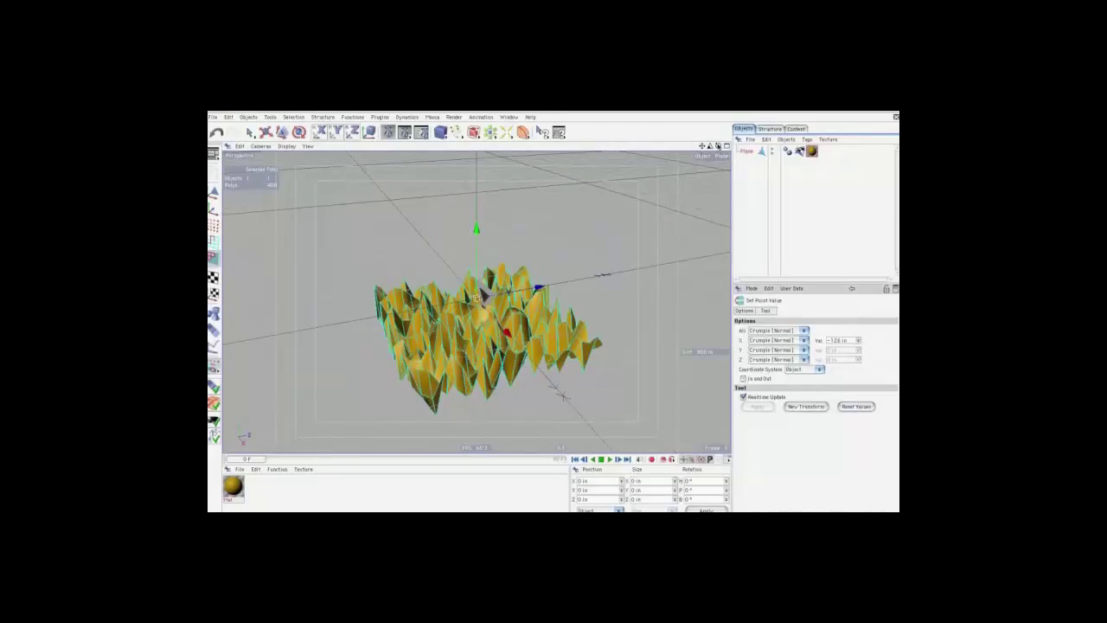
alt+drag(482, 294, 551, 318)
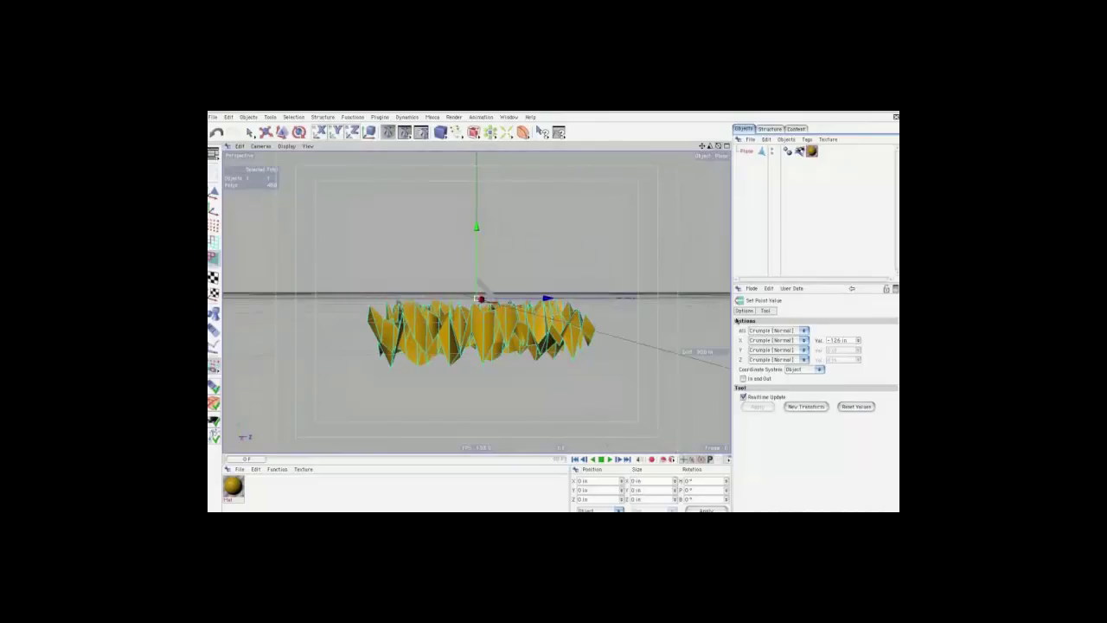
click(743, 379)
click(743, 379)
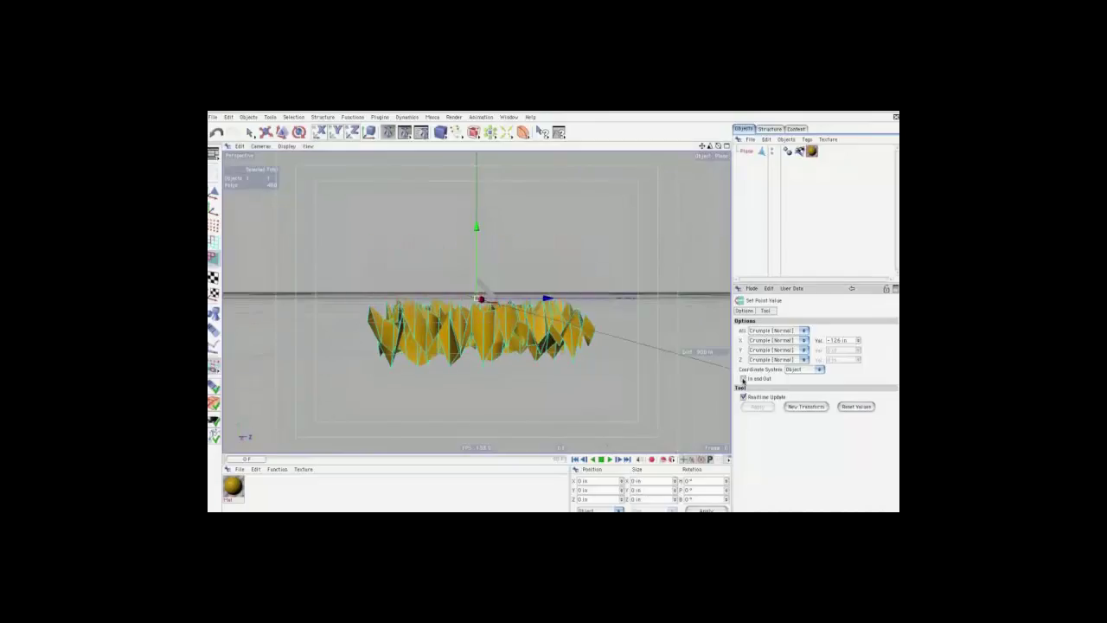
alt+drag(502, 260, 508, 297)
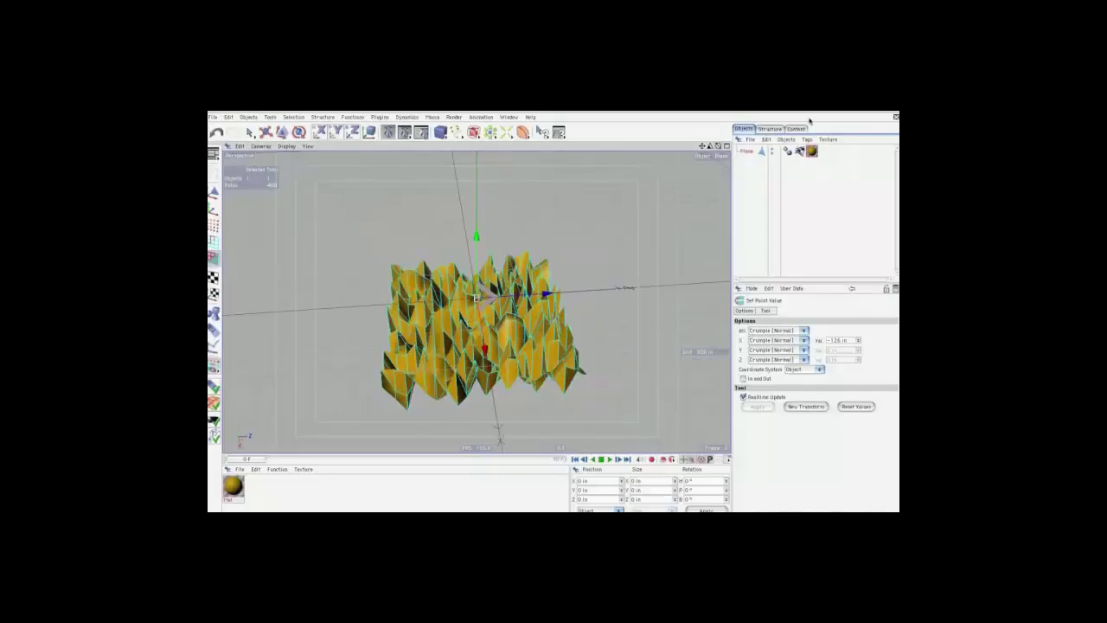
click(745, 151)
key(Delete)
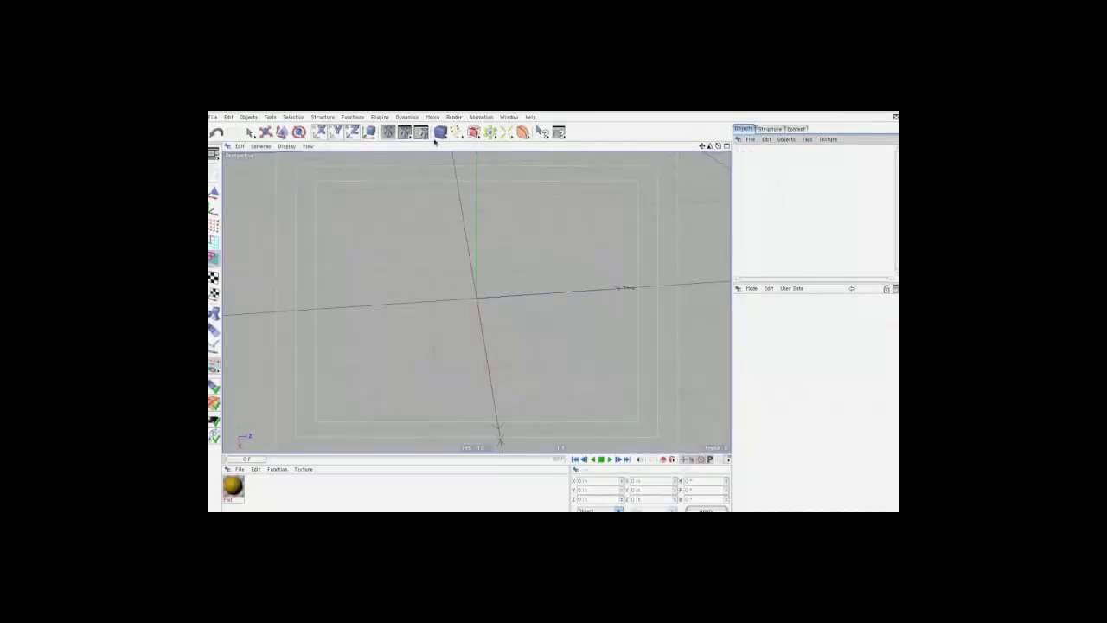
Add a Sphere of Octahedron type and make it editable
click(440, 132)
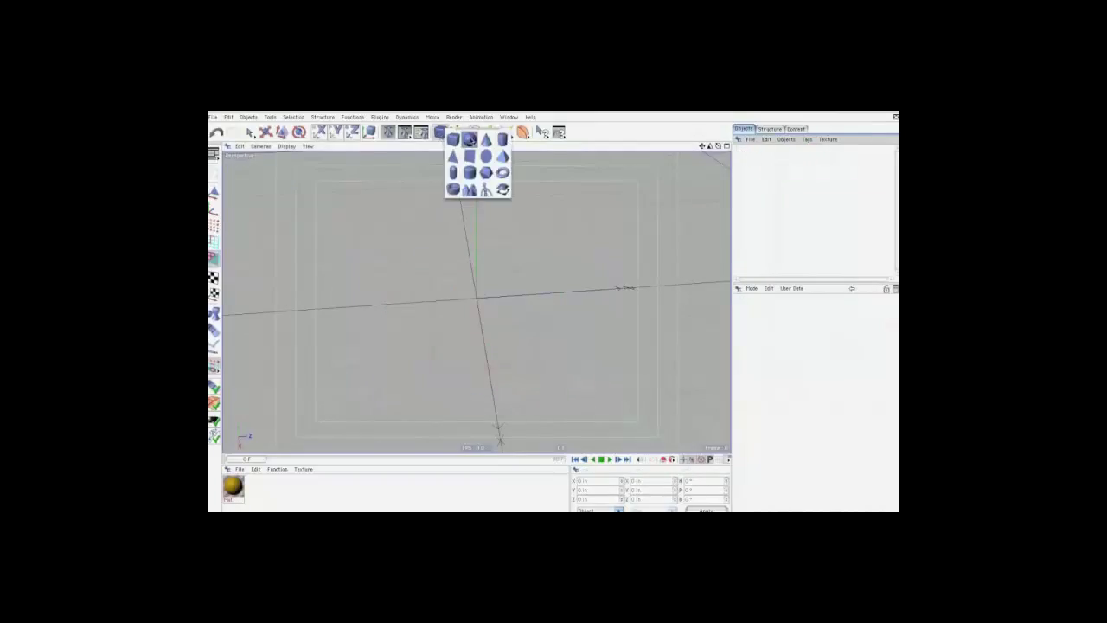
click(469, 139)
click(801, 429)
click(810, 470)
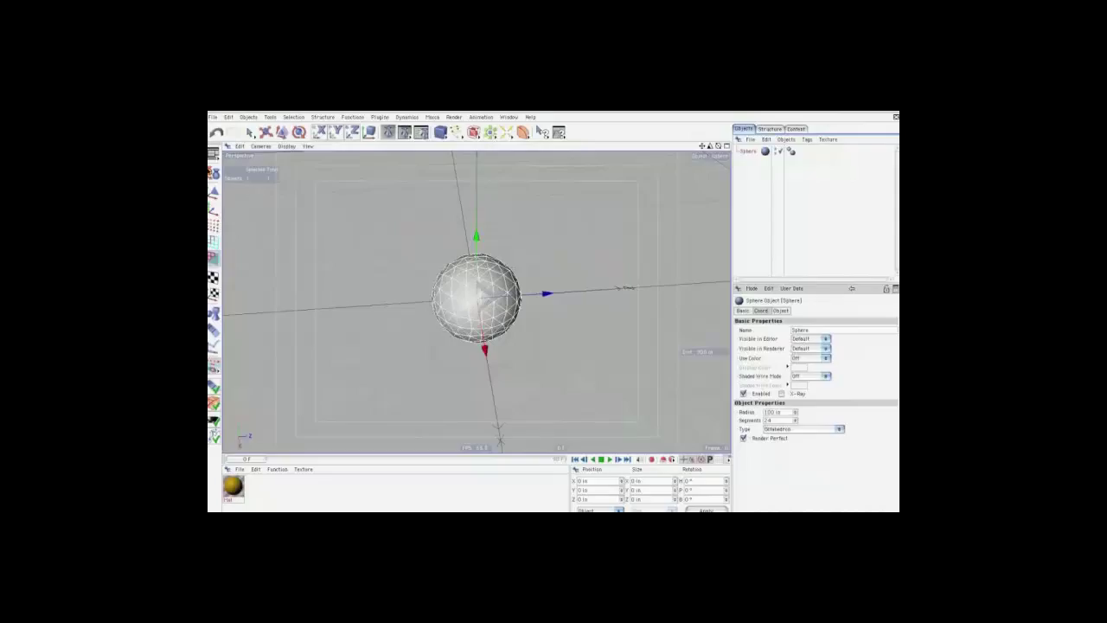
click(214, 172)
Apply Set Point Value with all axes on Crumple (Radial) to the sphere
click(324, 117)
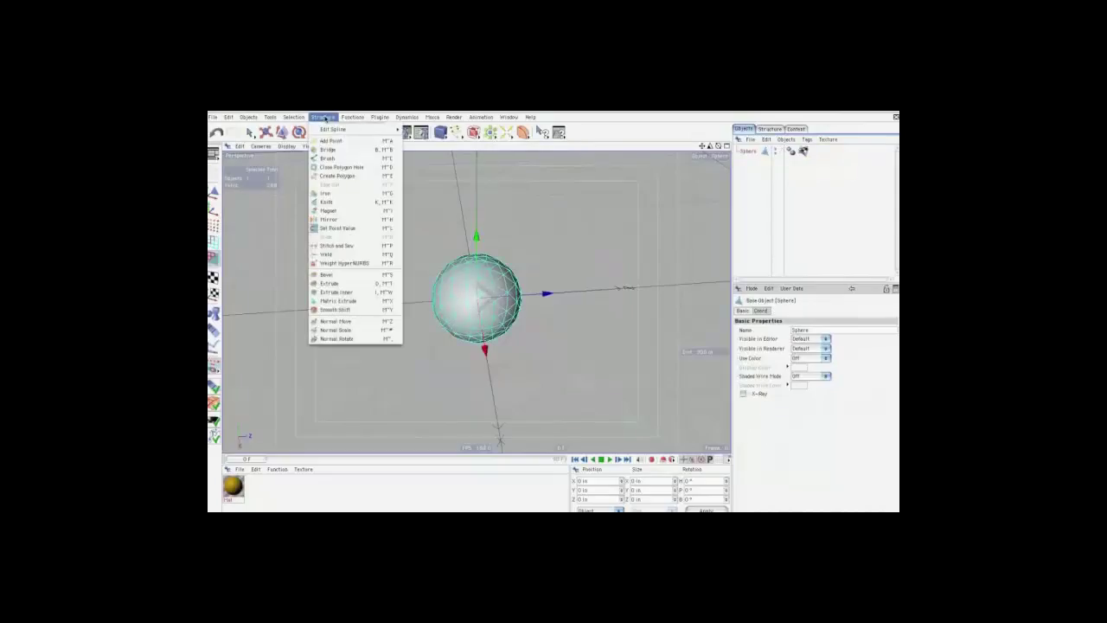
click(354, 231)
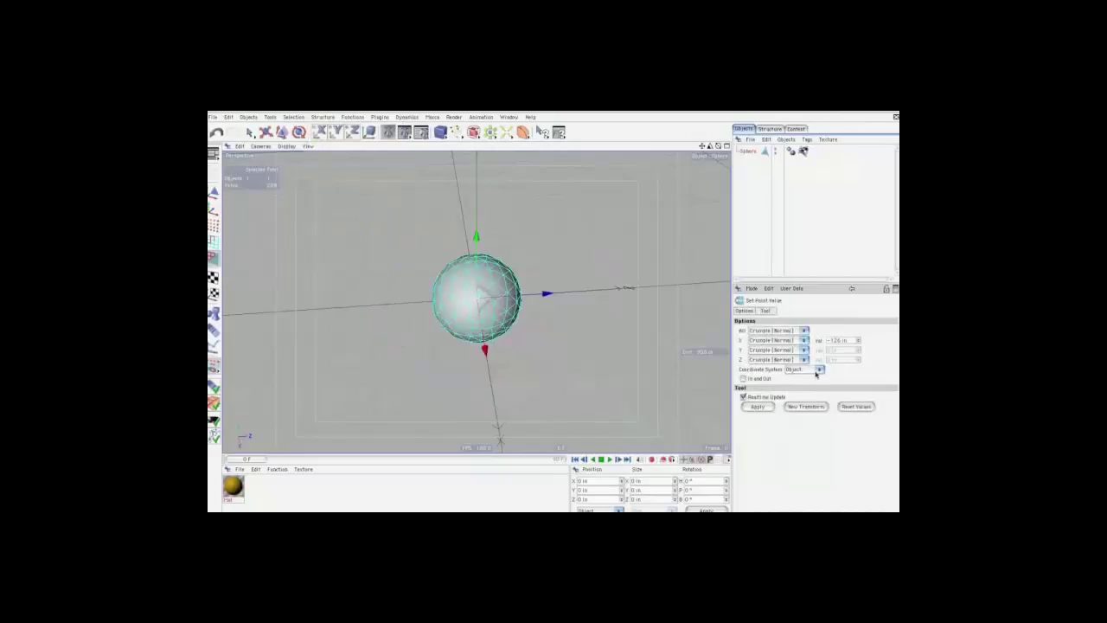
click(778, 331)
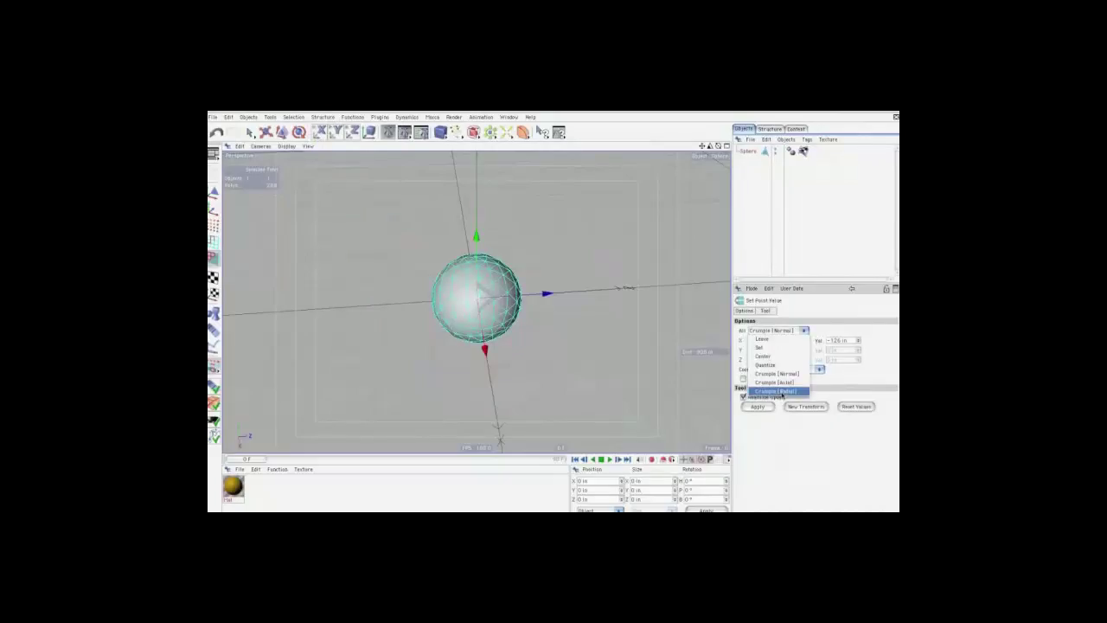
click(782, 395)
click(760, 406)
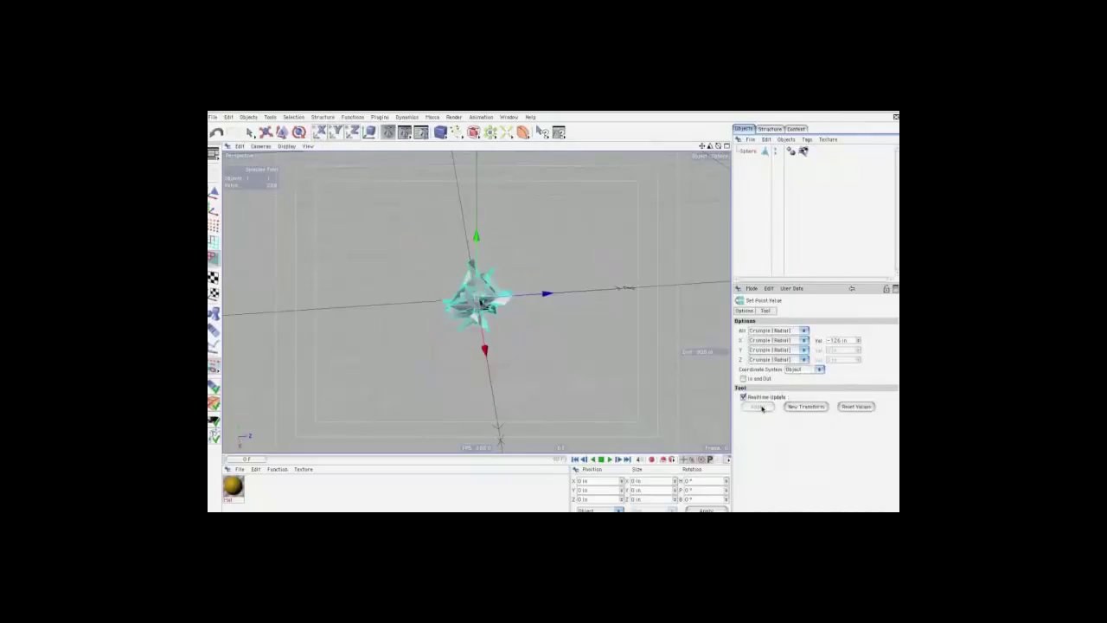
Tune the crumple with In and Out toggles and Val around 3.4 in
click(743, 379)
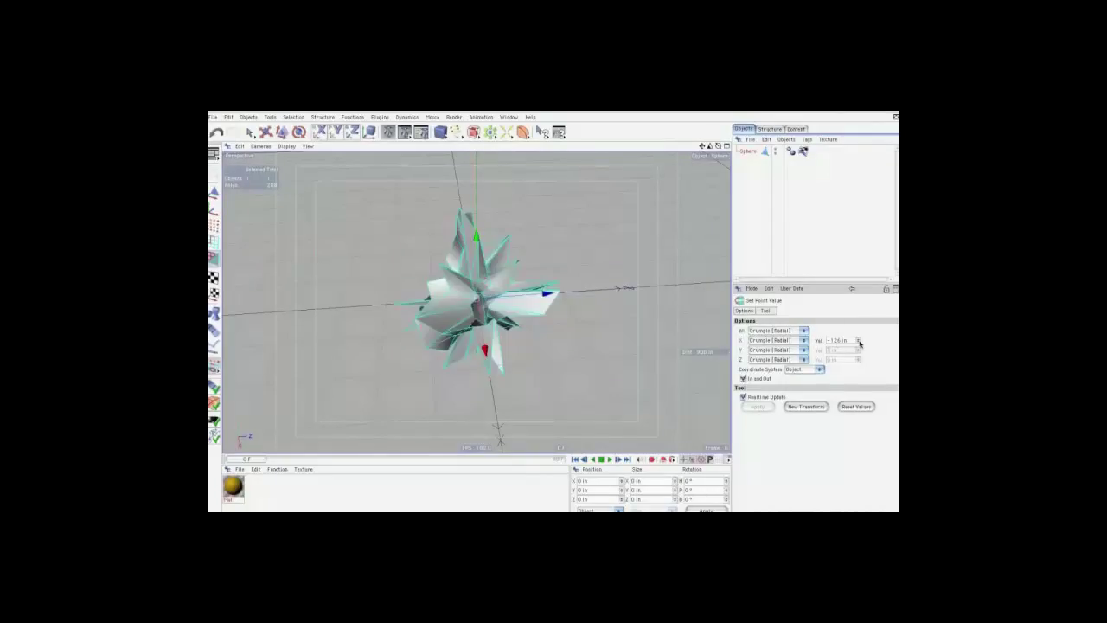
drag(858, 343, 859, 343)
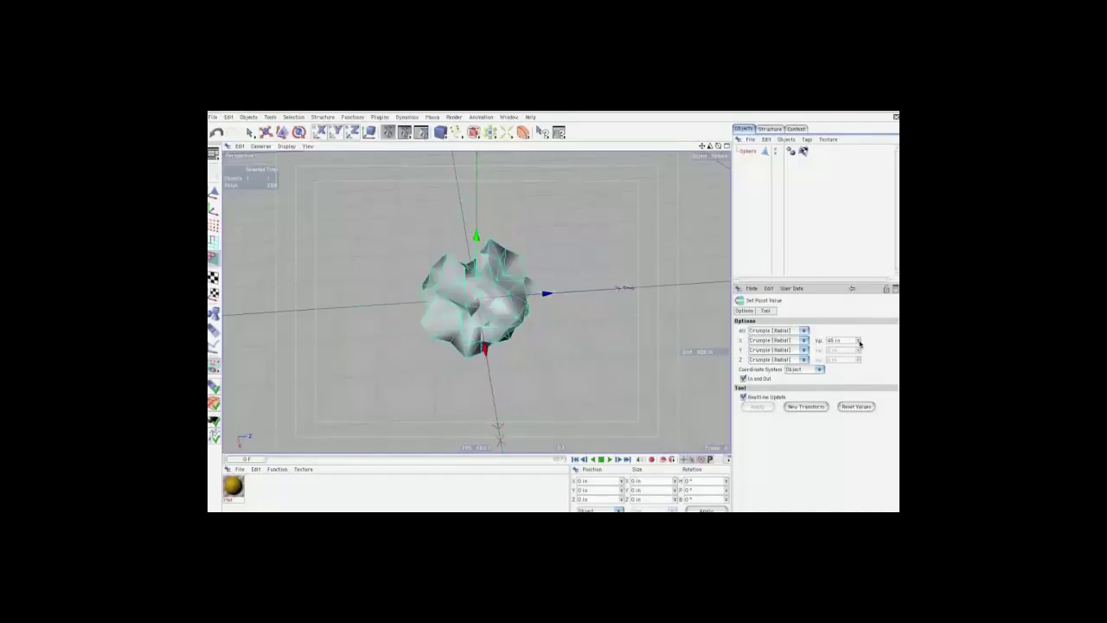
drag(858, 343, 858, 340)
click(743, 378)
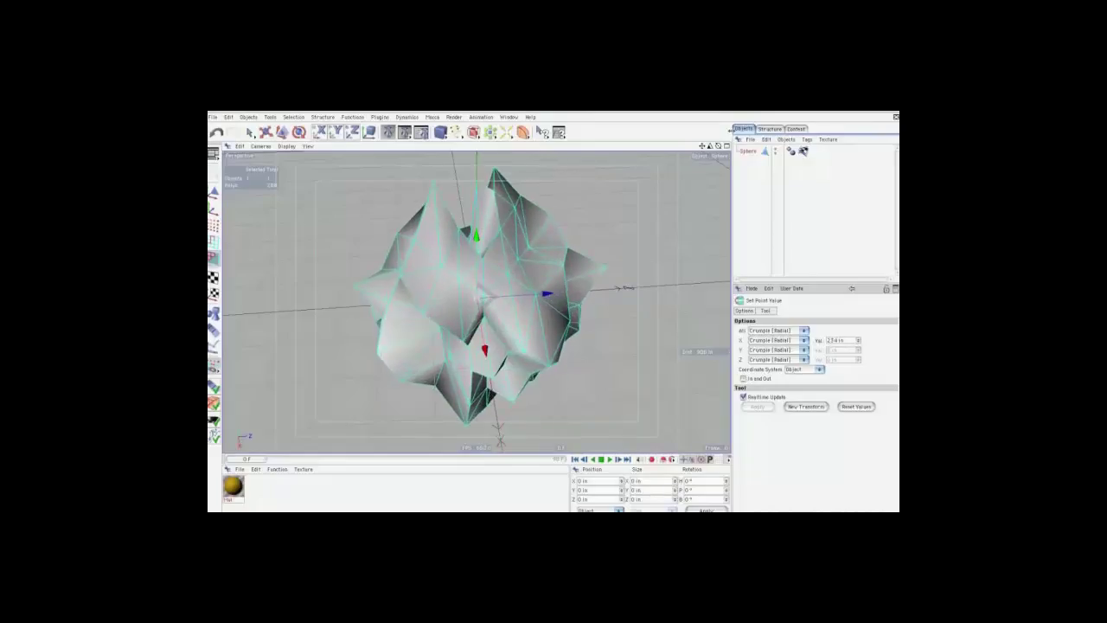
drag(717, 146, 553, 319)
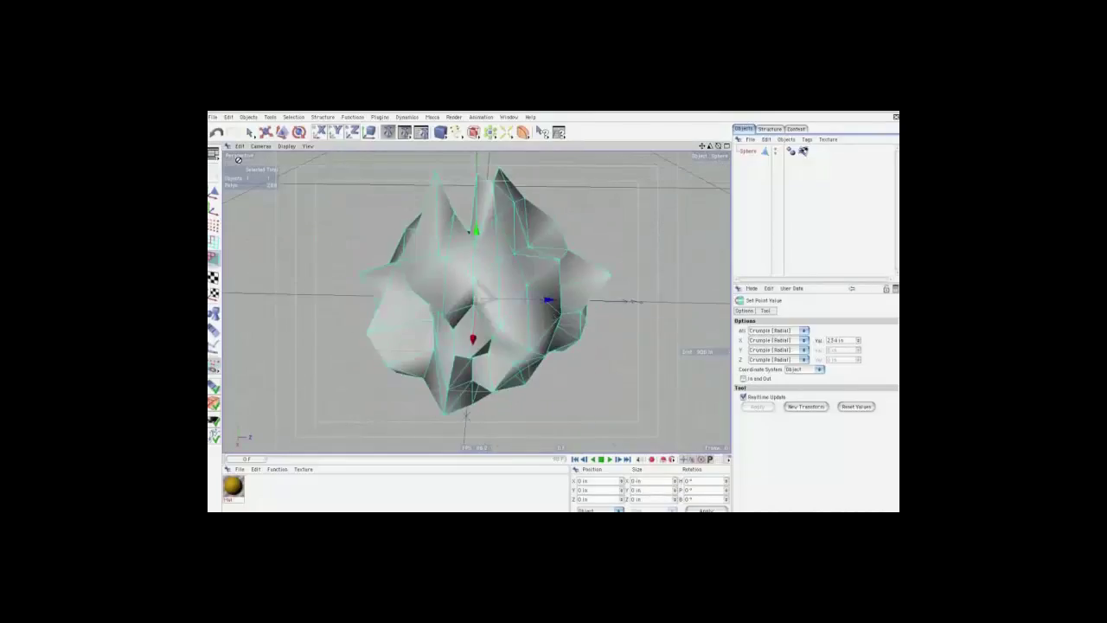
click(249, 132)
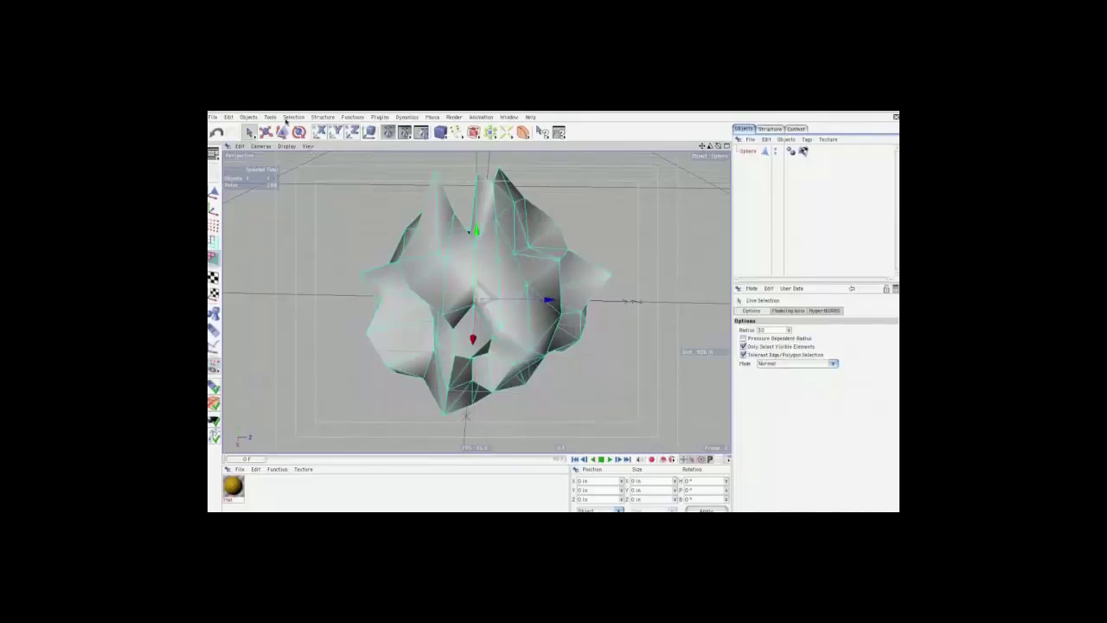
Set the X, Y and Z modes of Set Point Value to Quantize
click(328, 119)
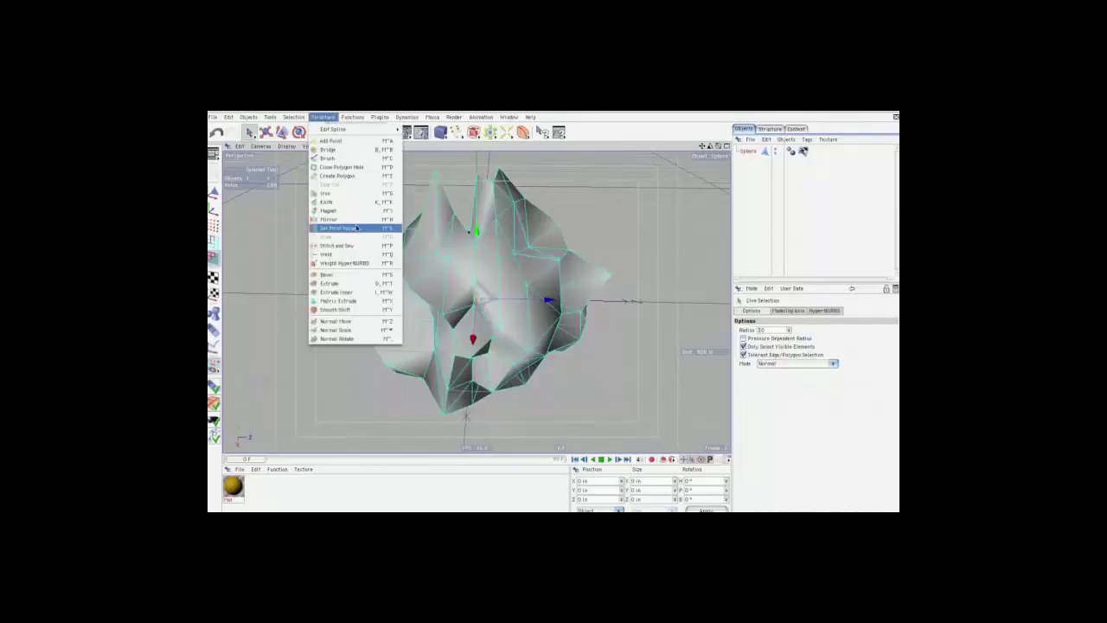
click(357, 221)
click(779, 340)
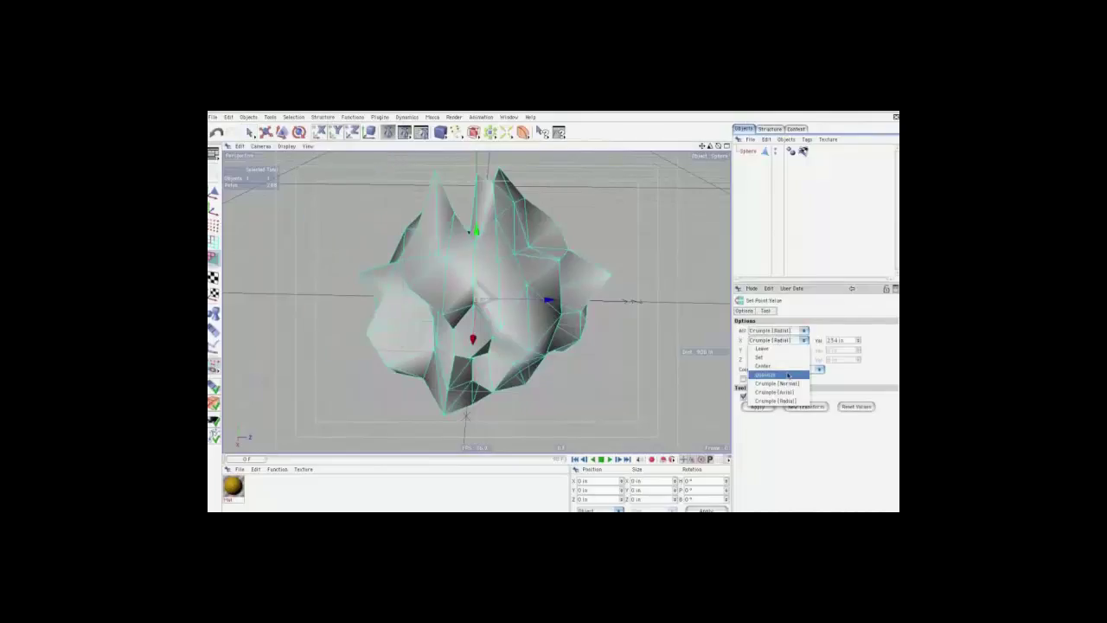
click(787, 376)
click(790, 349)
click(787, 383)
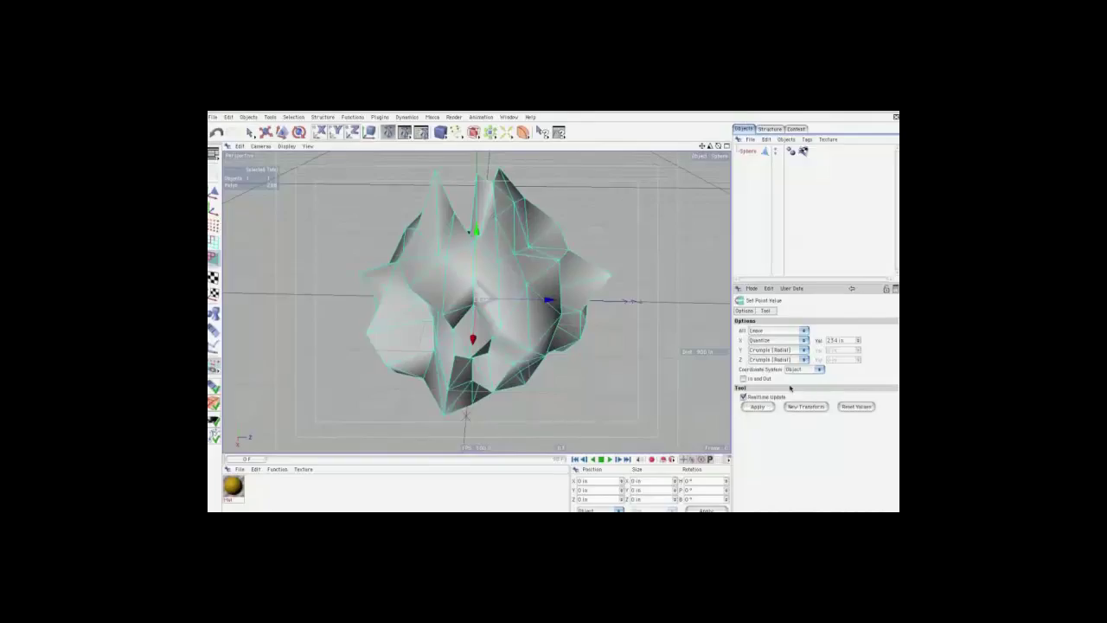
click(782, 359)
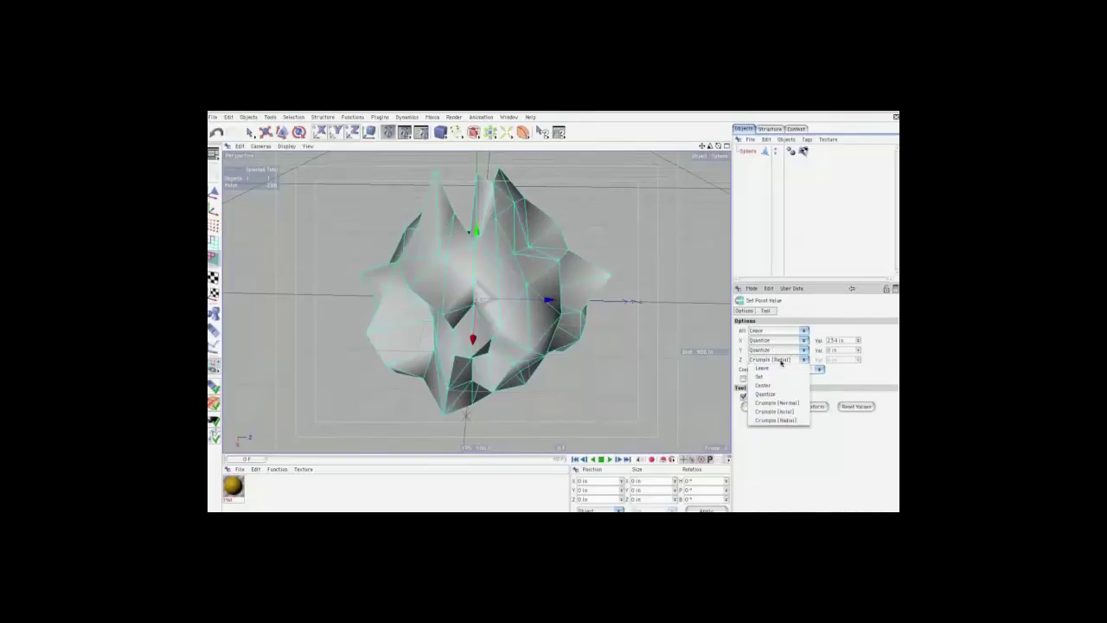
click(781, 391)
Apply a 50 in quantize value and orbit to inspect the blocky mesh
drag(838, 341, 819, 340)
text(50)
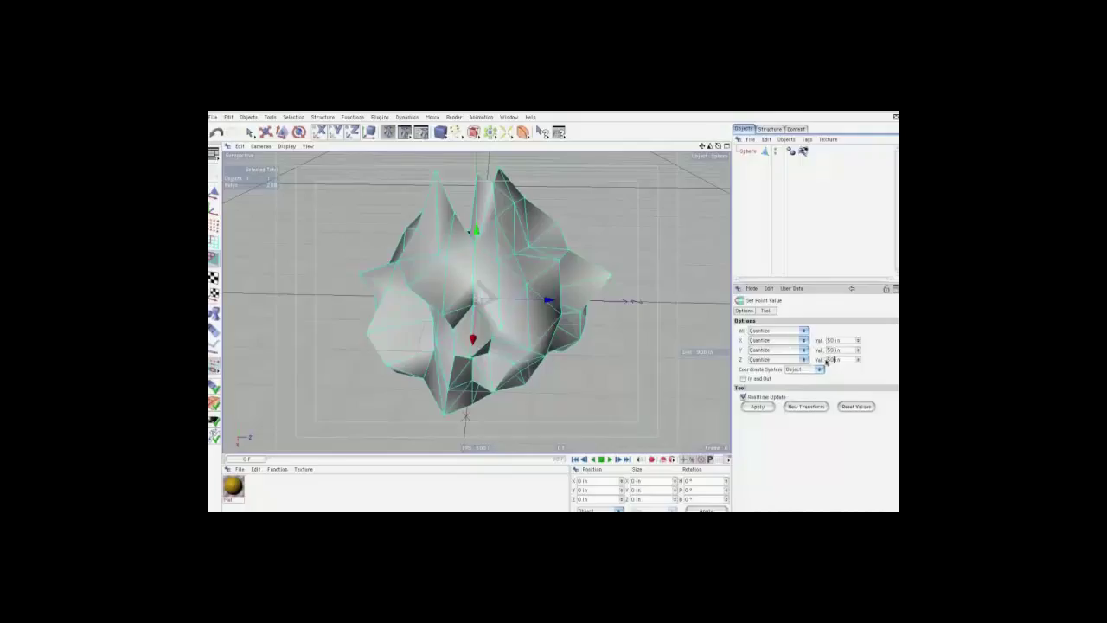
click(758, 406)
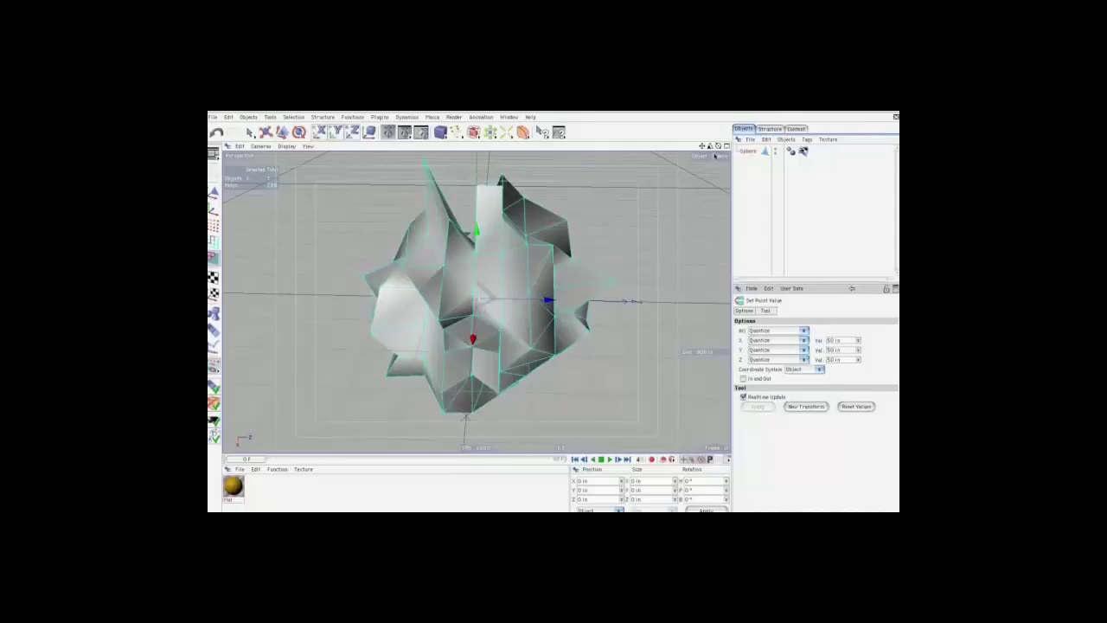
drag(715, 155, 553, 318)
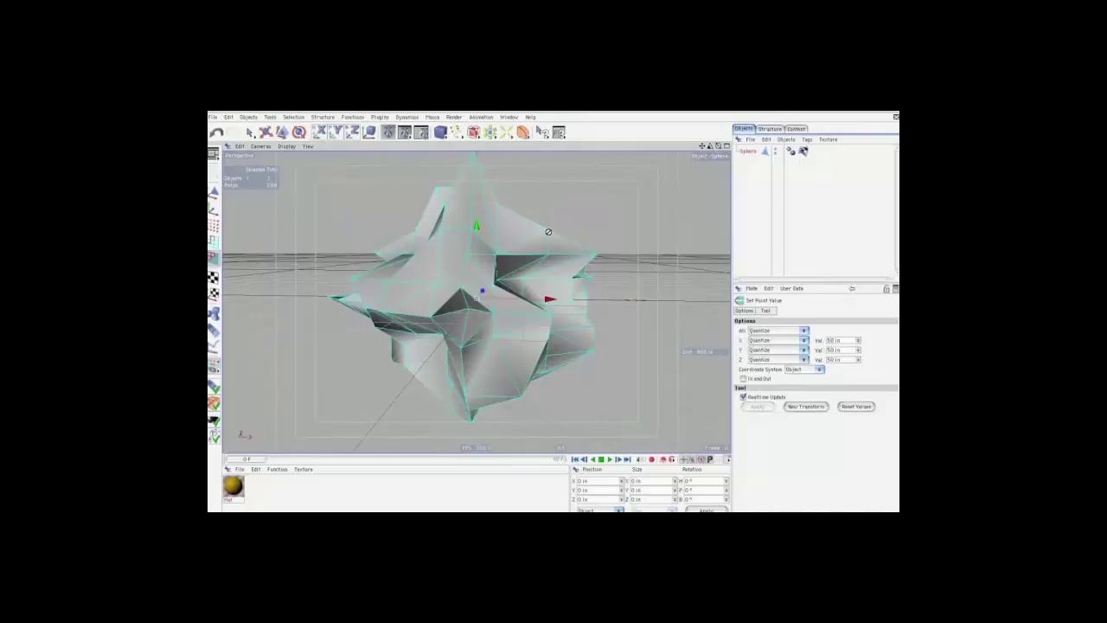
mouse_move(707, 141)
mouse_down()
mouse_move(551, 320)
mouse_move(718, 152)
mouse_up()
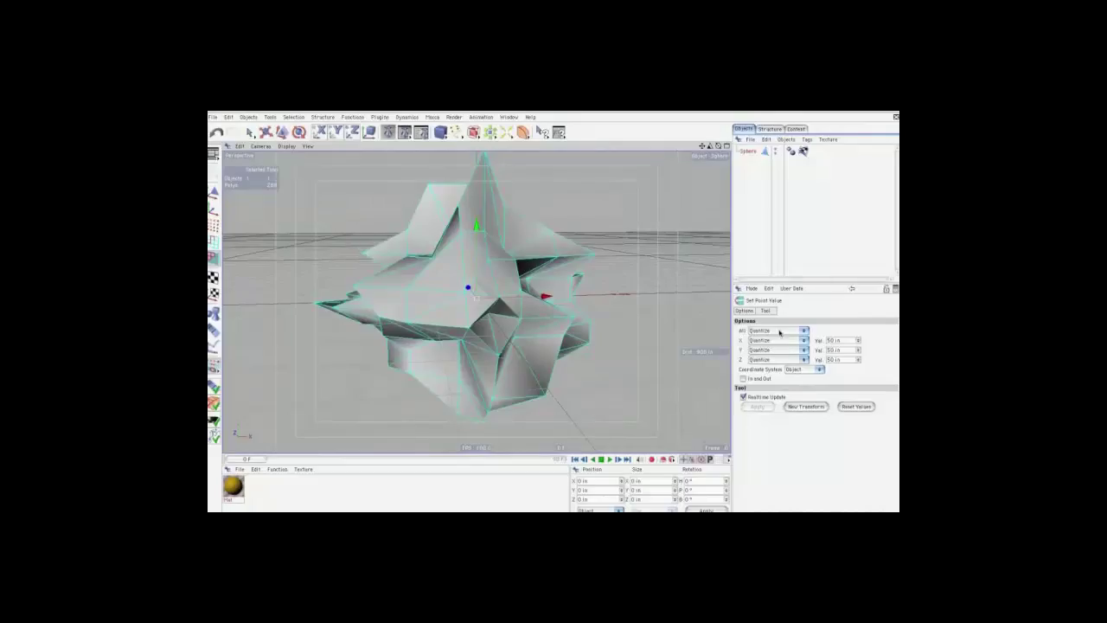
Switch all axes to Crumple (Axial) and raise the Y value slightly
click(779, 331)
click(796, 383)
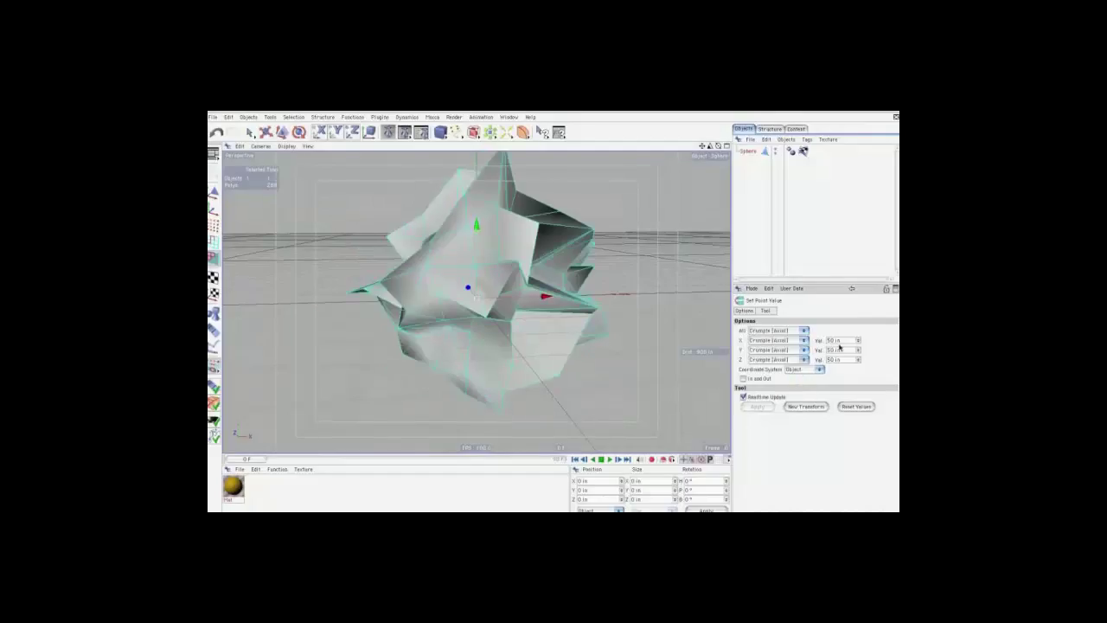
drag(858, 350, 858, 354)
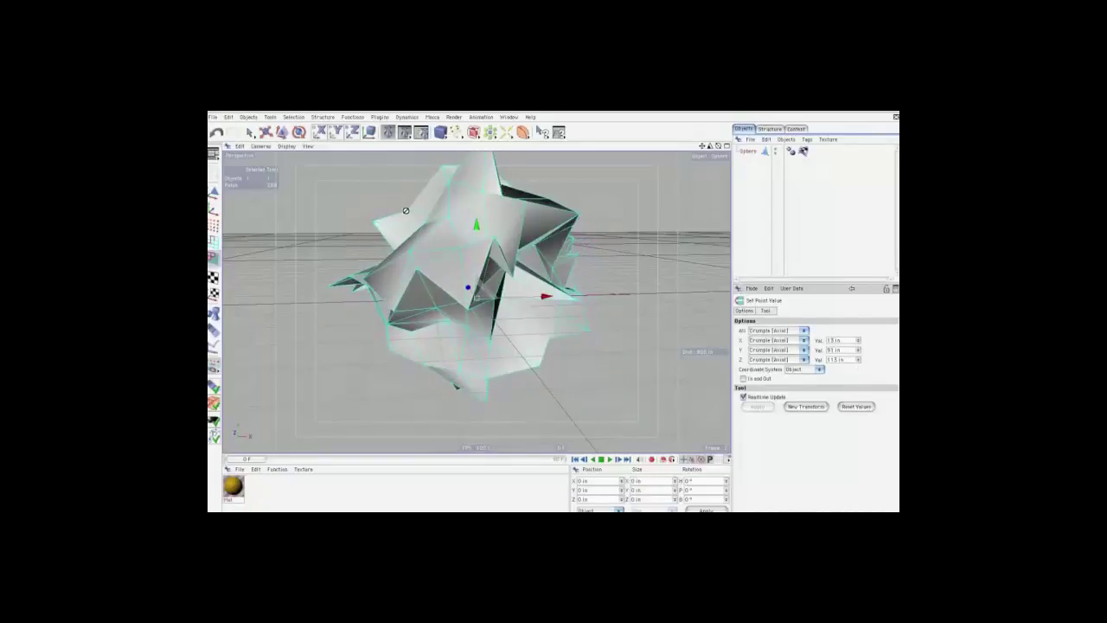
Use Screen coordinates with Y mode on Set to flatten the mesh
click(805, 369)
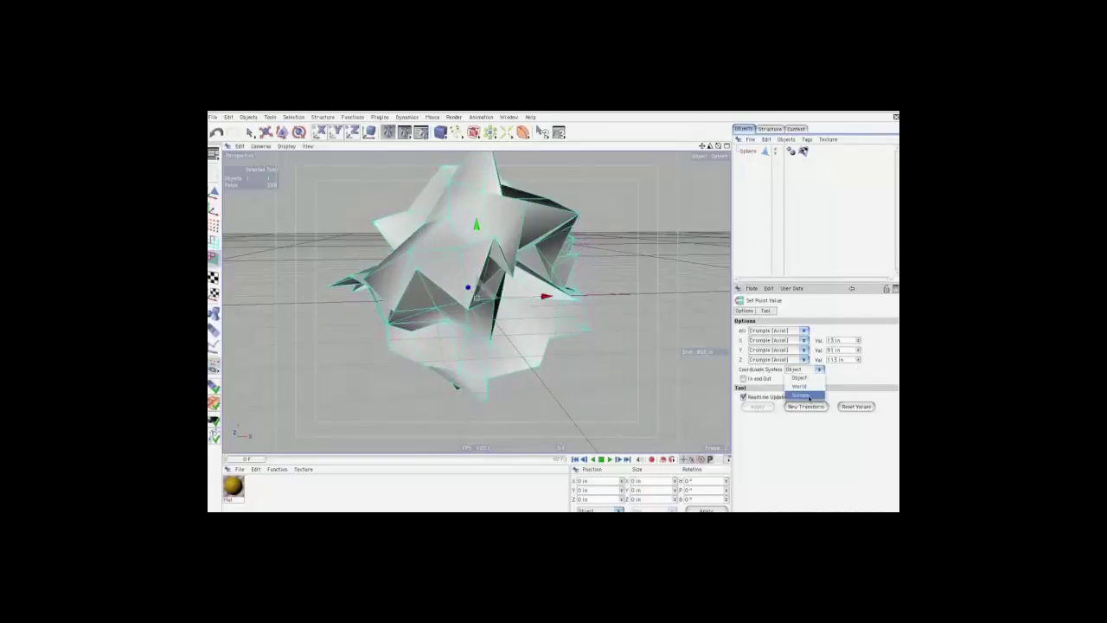
click(808, 395)
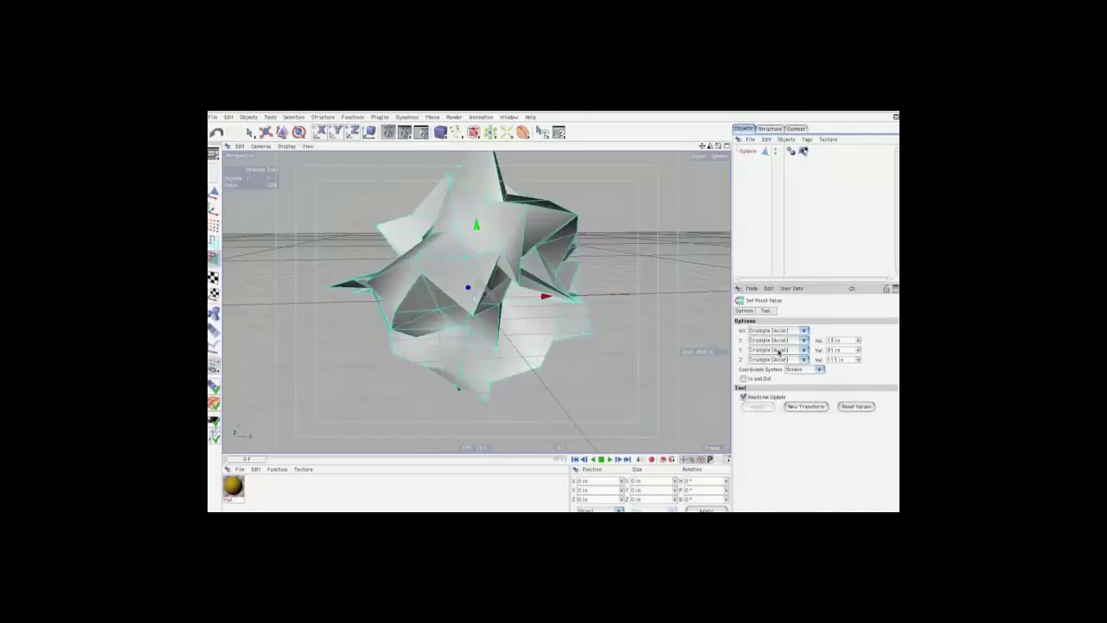
click(778, 349)
click(779, 368)
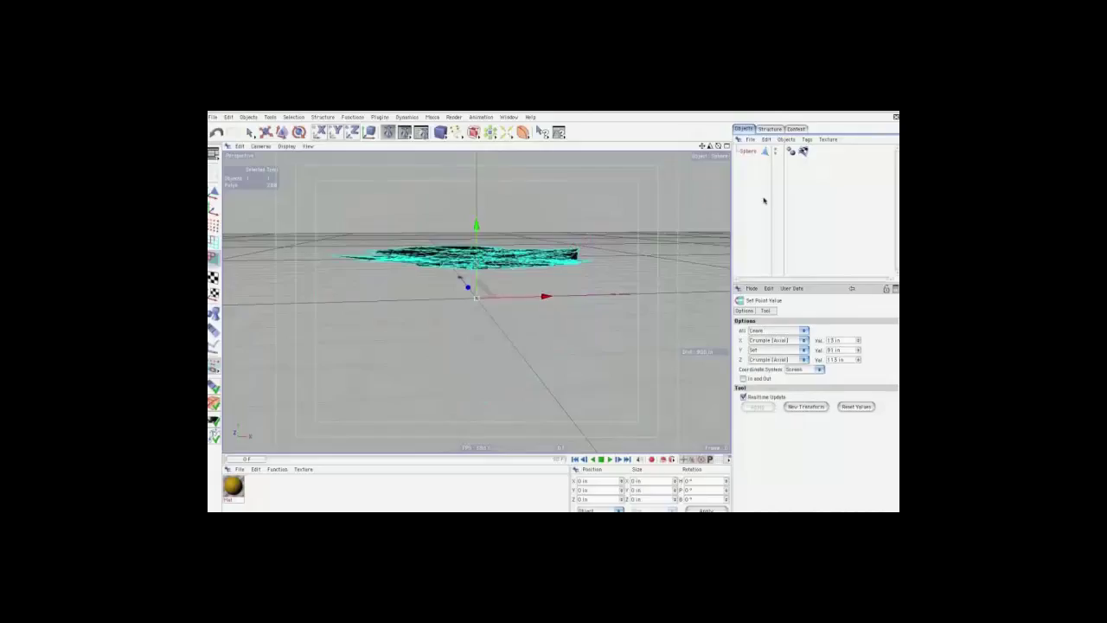
Orbit the view to inspect the flattened mesh
drag(716, 147, 717, 164)
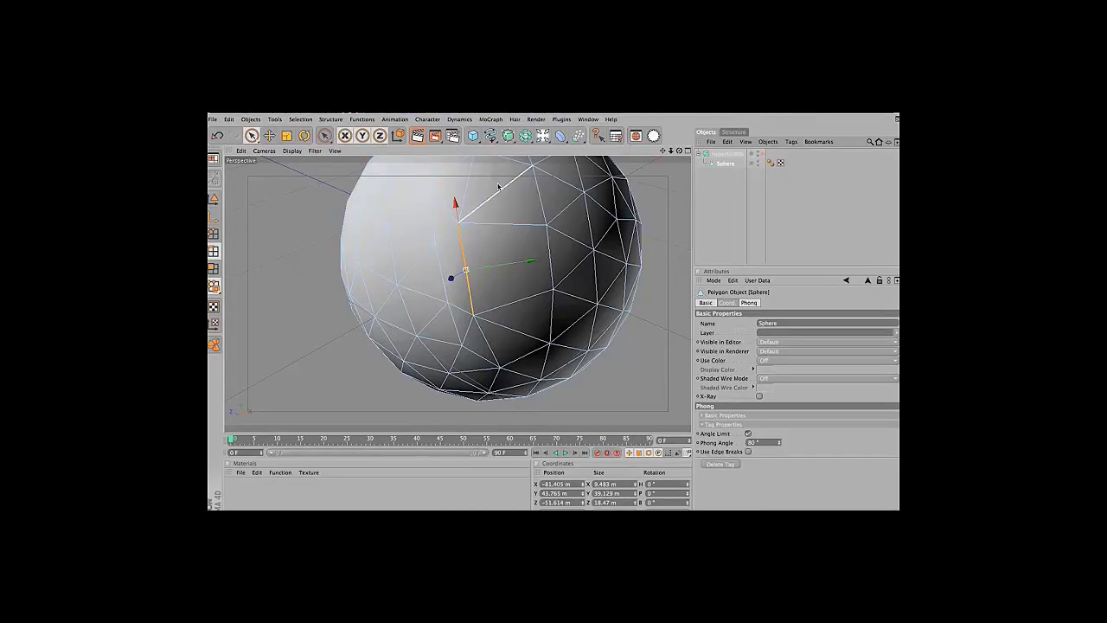
Enable HyperNURBS smoothing on the sphere and set the default light to side lighting
click(760, 154)
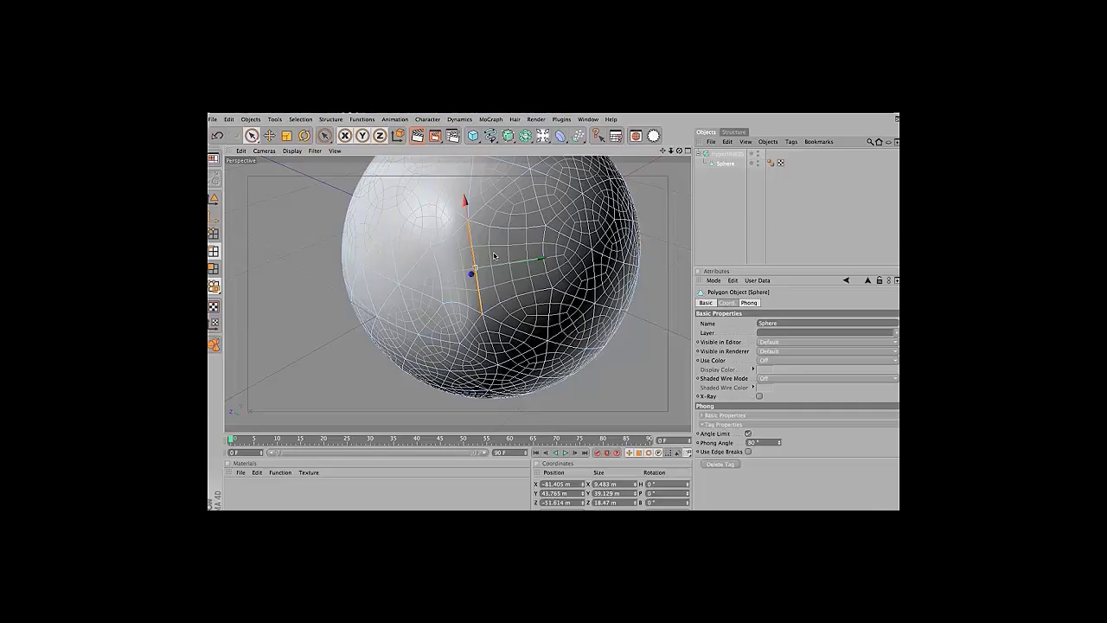
click(294, 151)
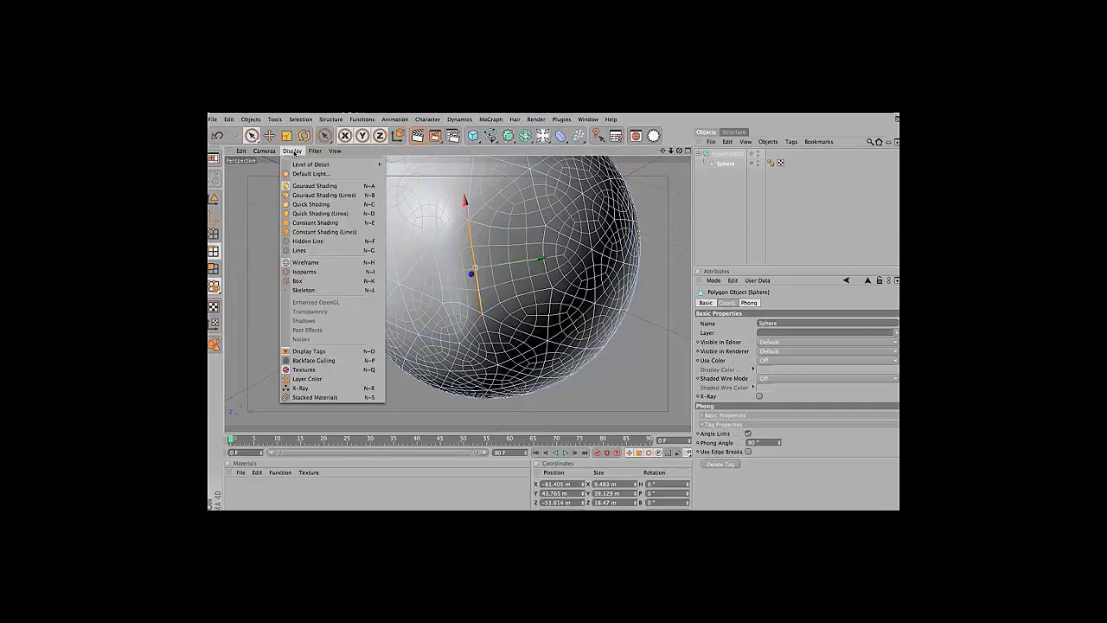
click(296, 173)
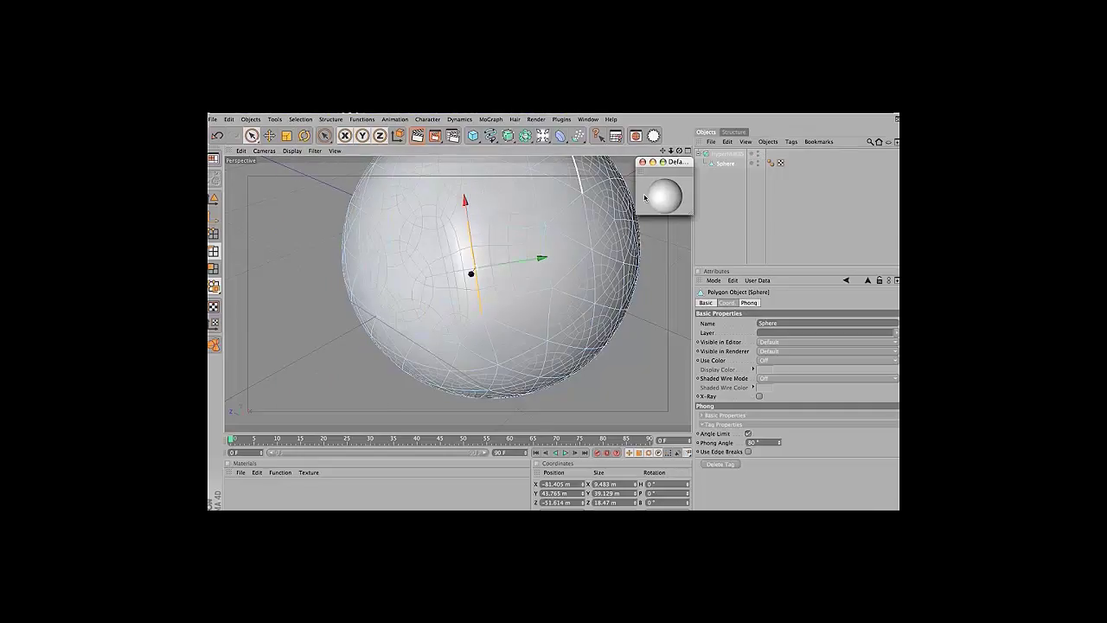
drag(659, 201, 640, 200)
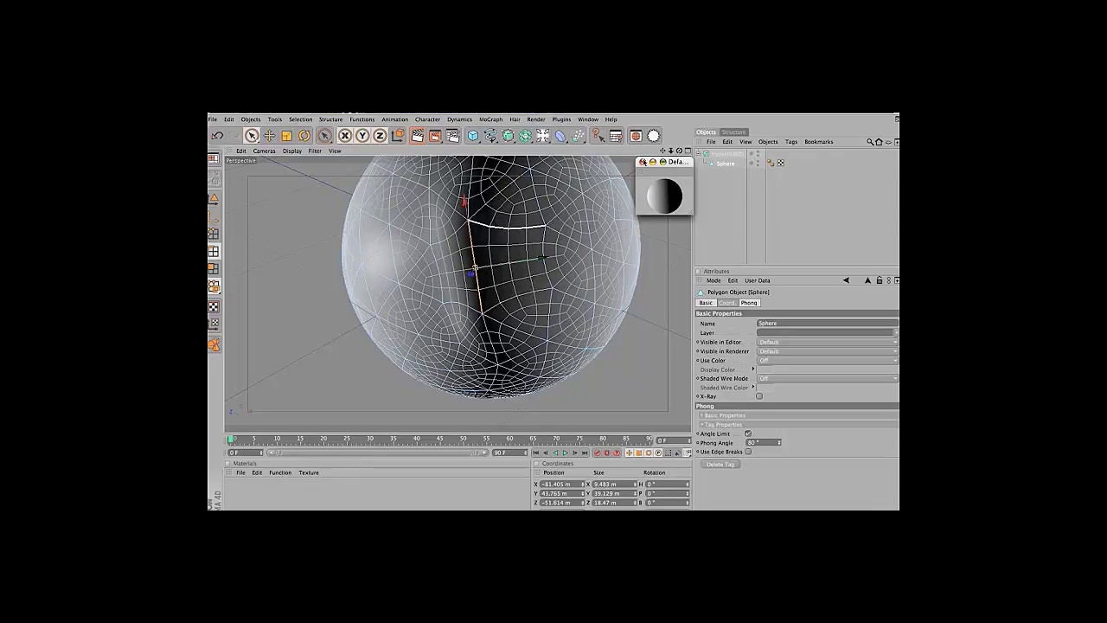
click(642, 161)
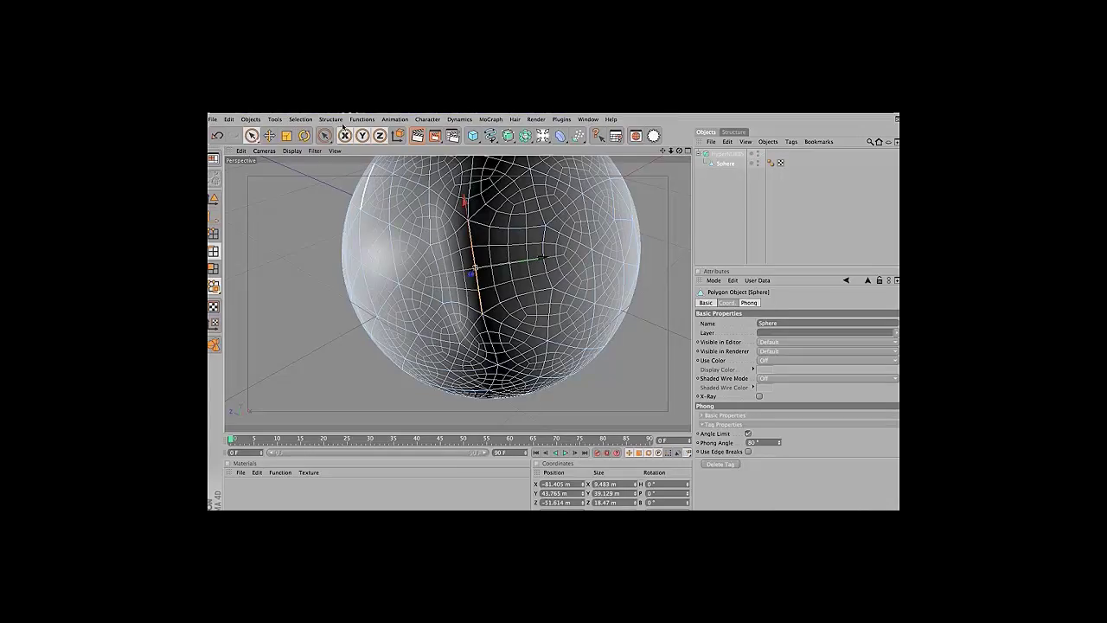
Tear off the Structure menu as a floating palette beside the viewport
click(332, 119)
click(354, 127)
drag(329, 136, 288, 143)
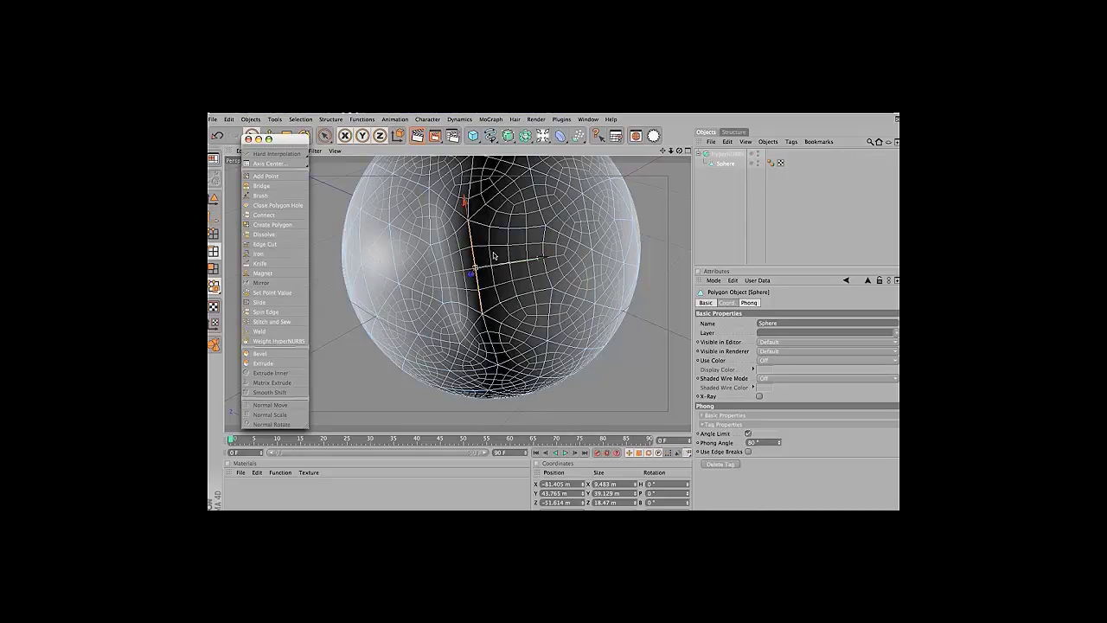
Spin the selected sphere edge four times, cycling back to its original direction
click(262, 313)
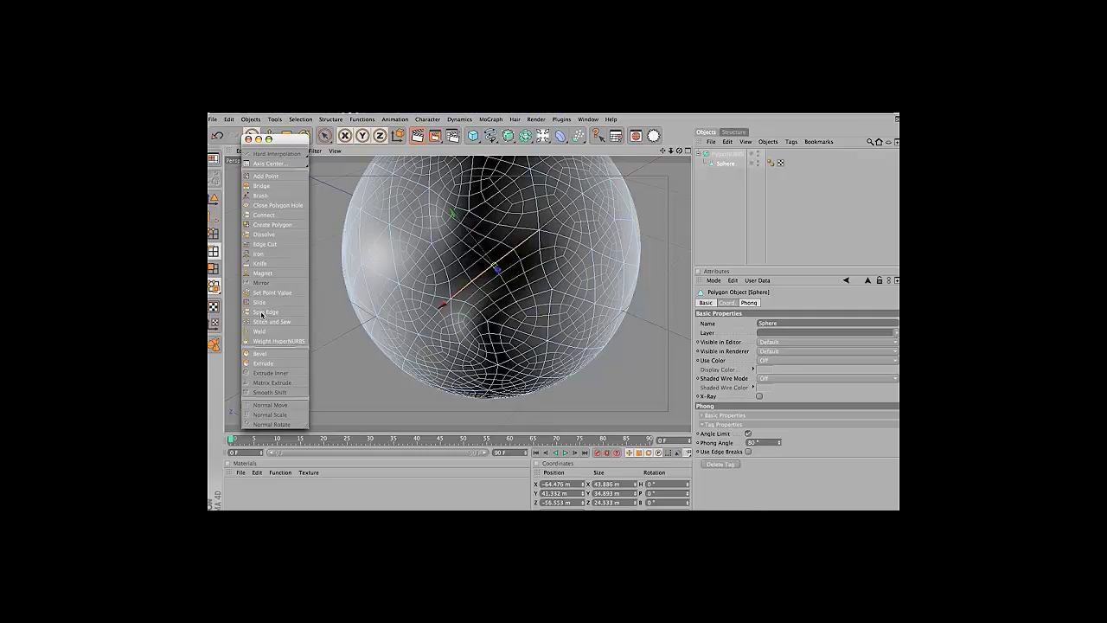
click(262, 313)
click(262, 313)
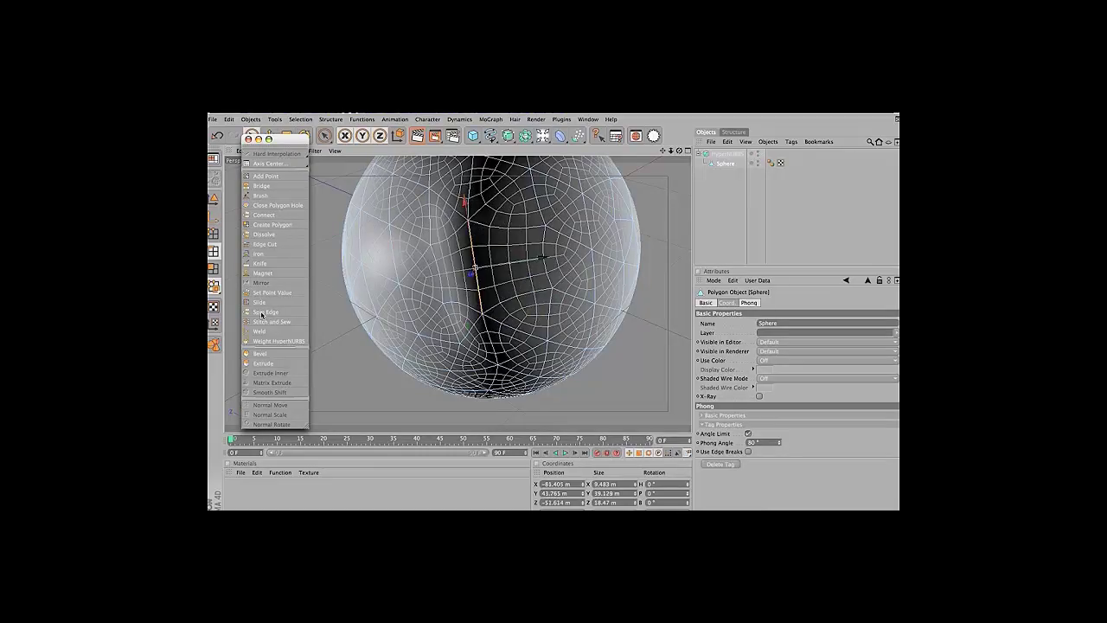
click(263, 313)
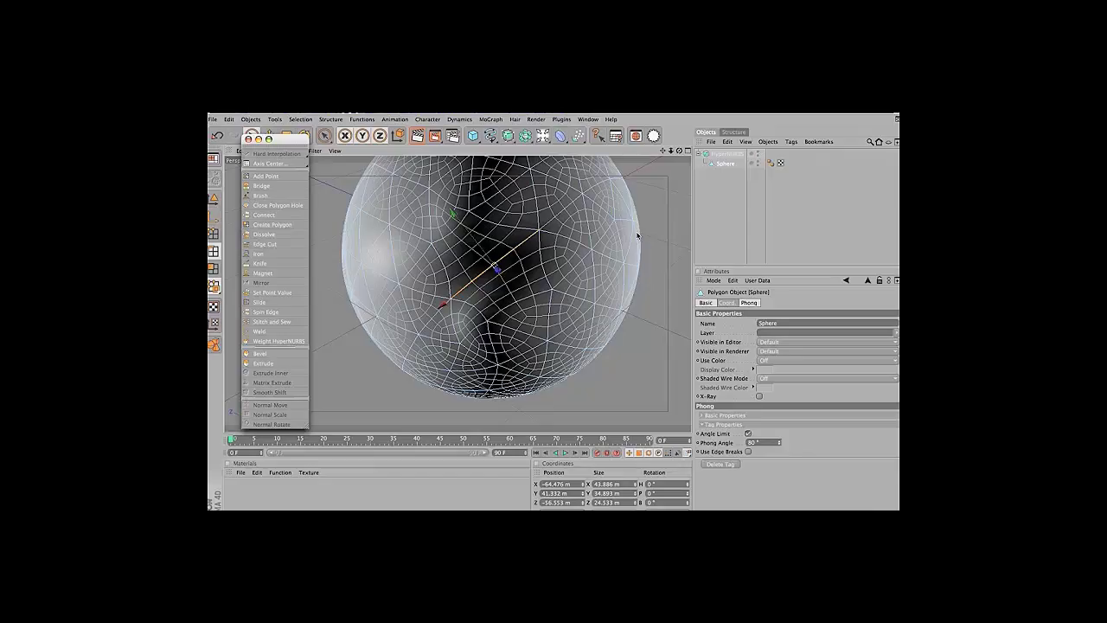
Delete the smoothed sphere and add a Plane primitive
click(725, 155)
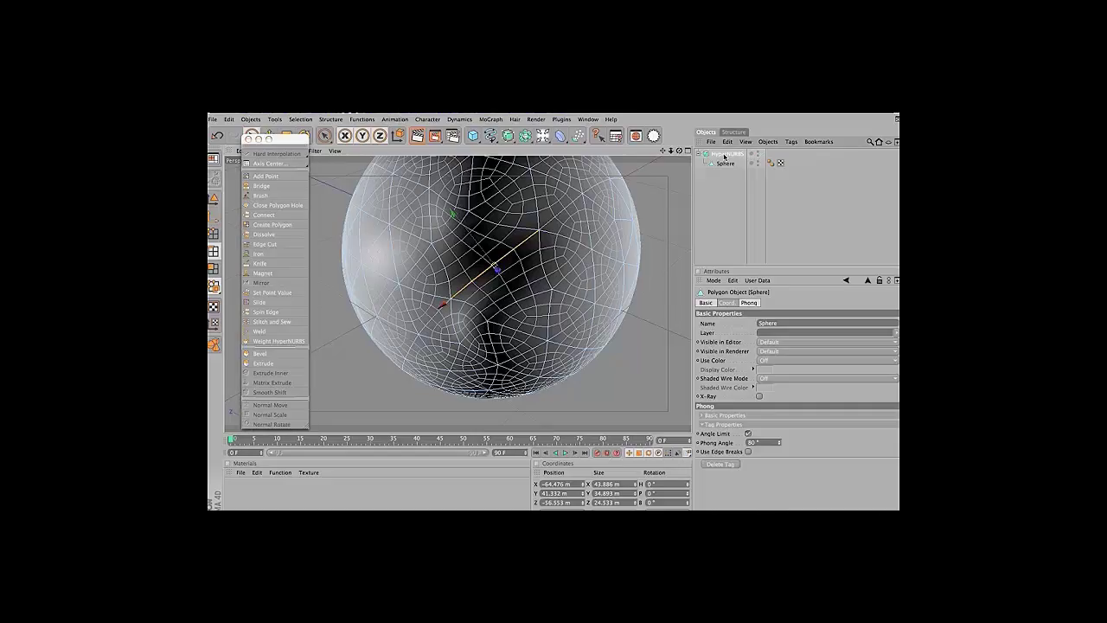
key(Delete)
click(473, 136)
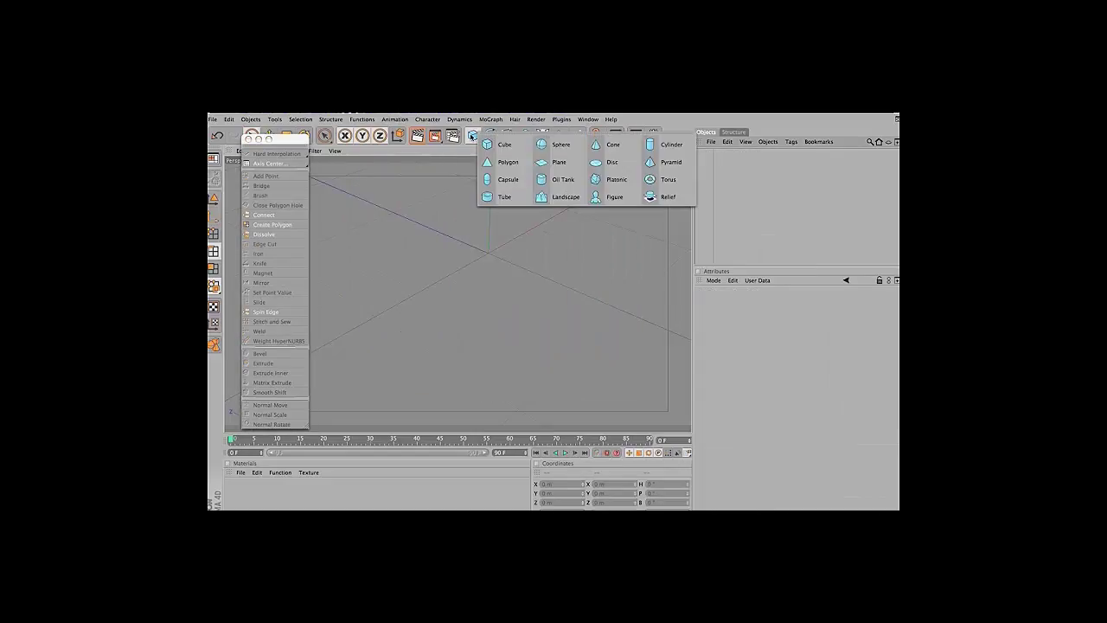
click(560, 163)
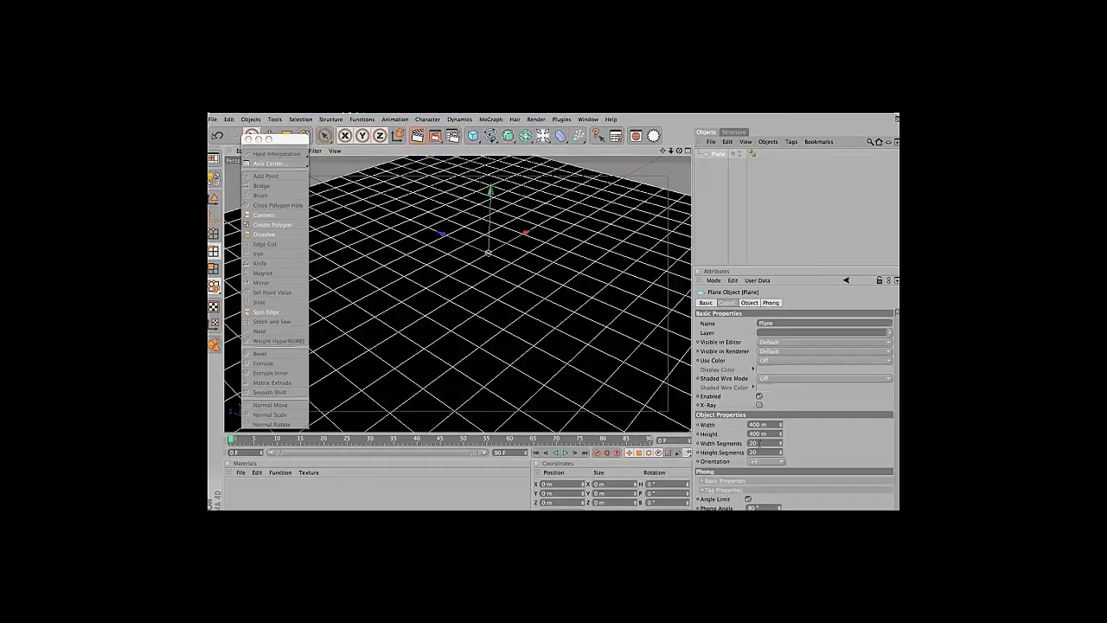
Give the plane 8 width and 8 height segments and make it editable
click(765, 442)
text(8)
key(Tab)
text(8)
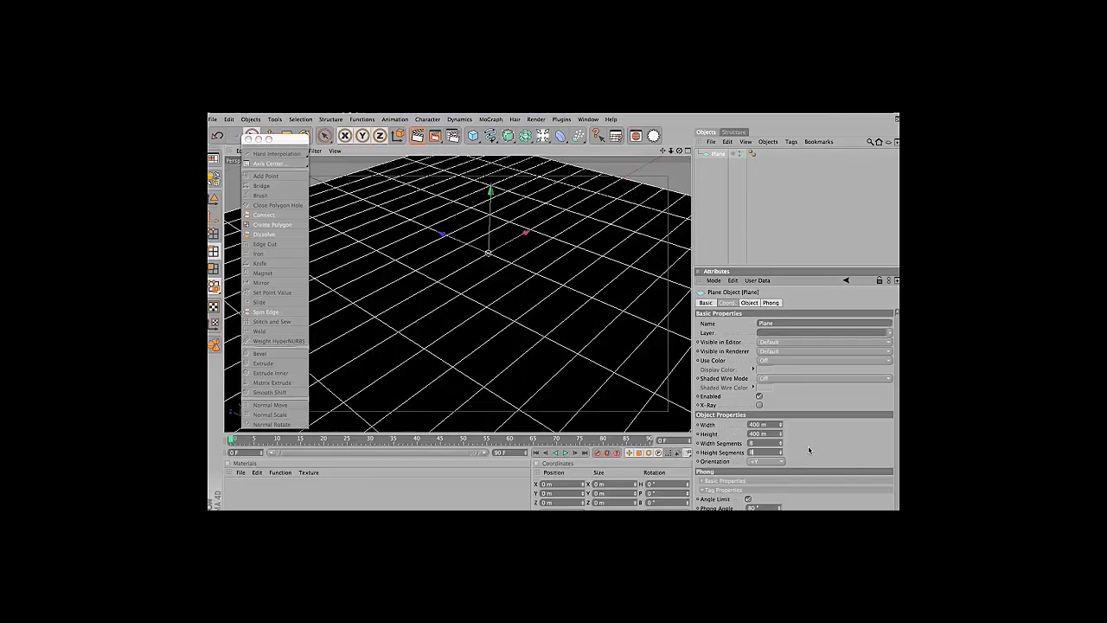
key(Tab)
click(212, 178)
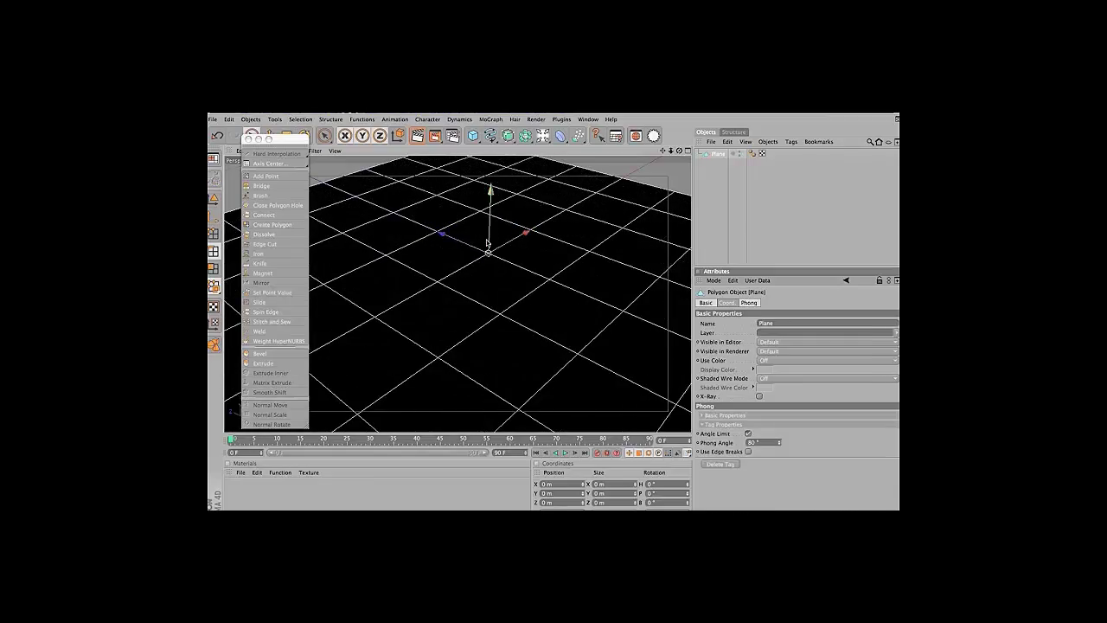
Select an edge near the plane's centre and spin it three times
click(523, 298)
click(524, 296)
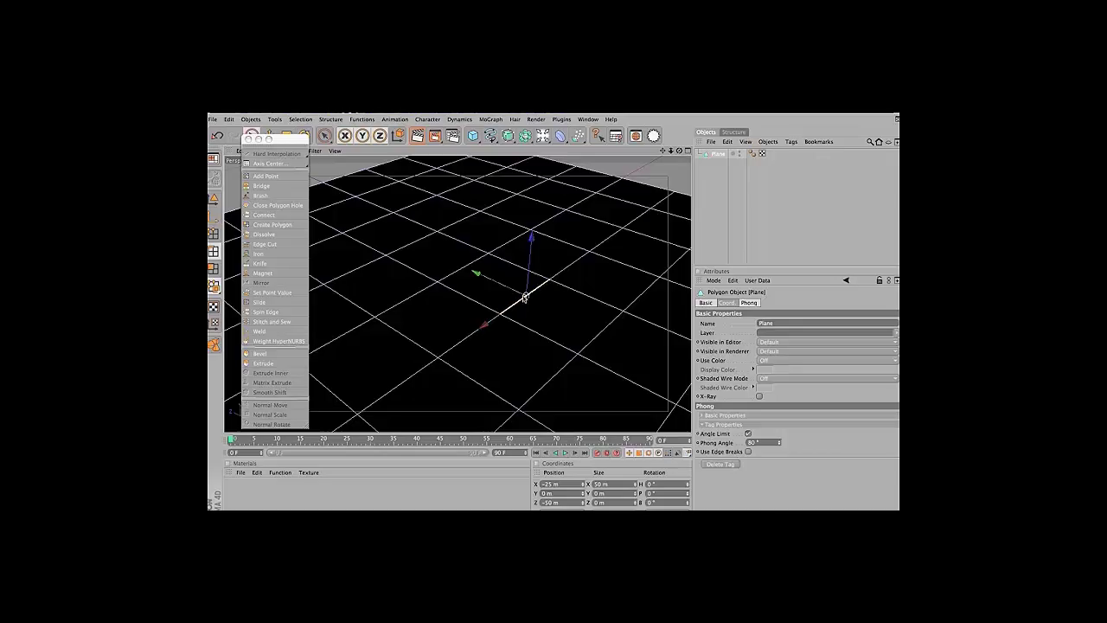
click(265, 313)
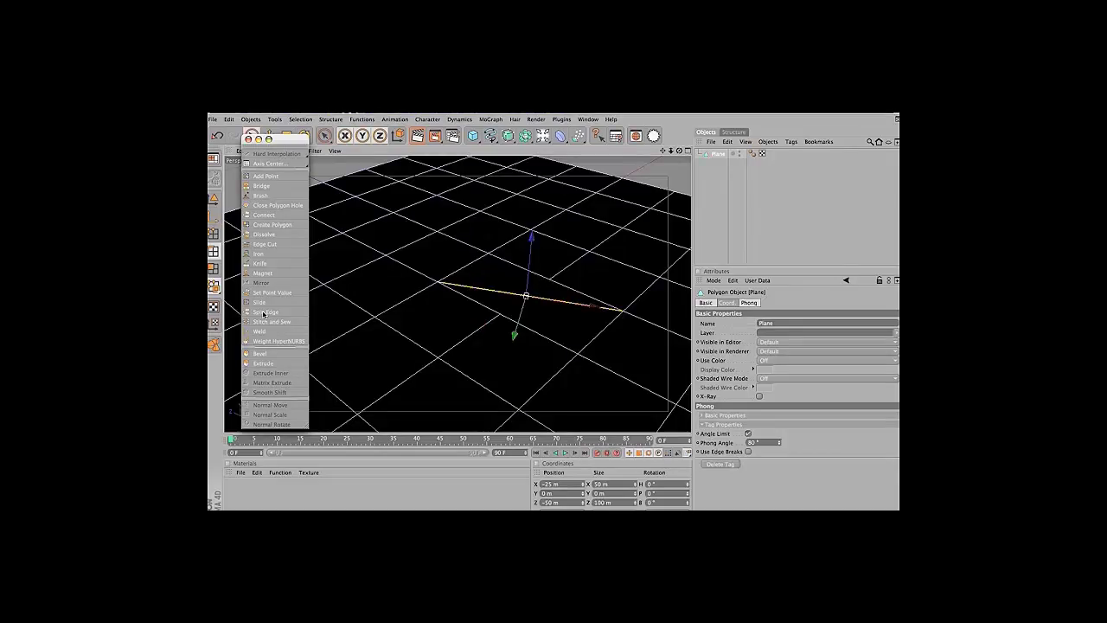
click(265, 313)
click(265, 313)
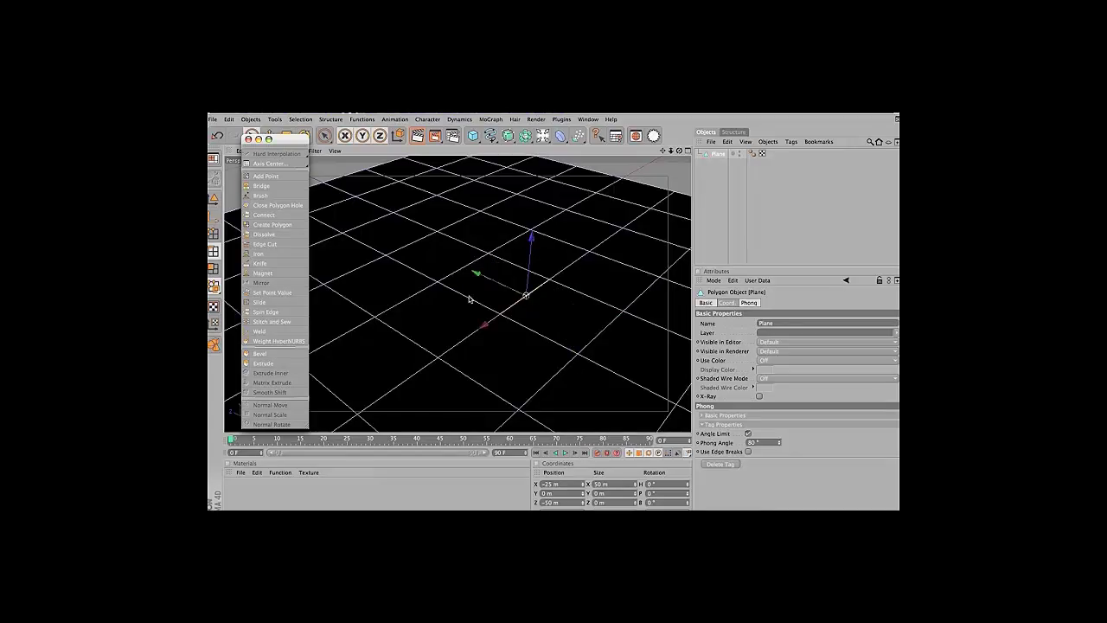
Put the plane under HyperNURBS, then spin, stitch-and-sew and melt edges near its centre
alt+drag(525, 136, 544, 144)
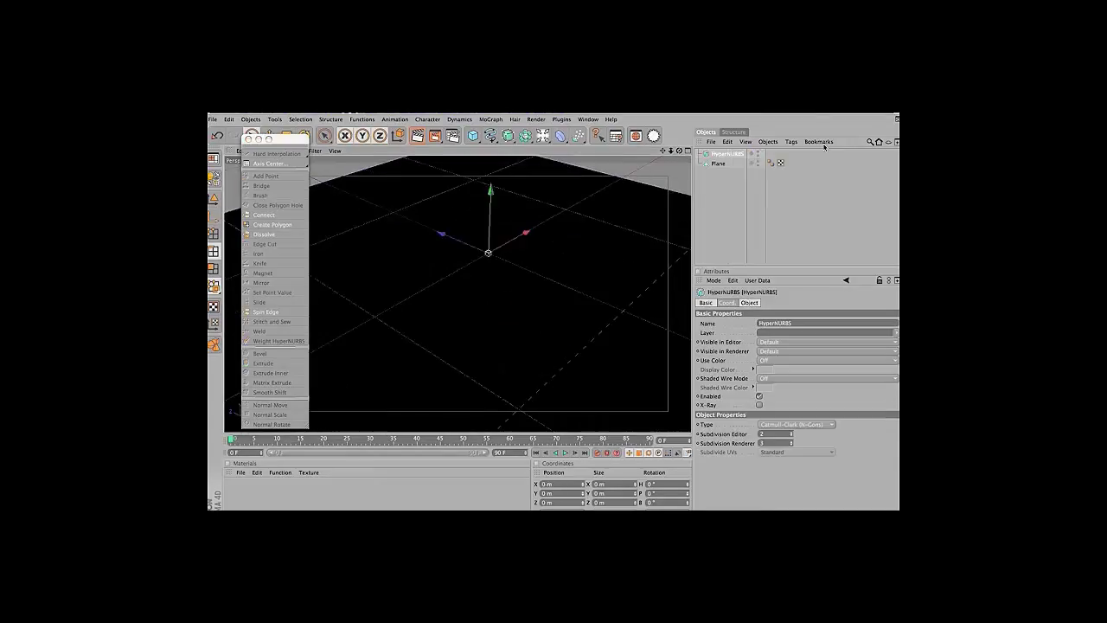
click(720, 164)
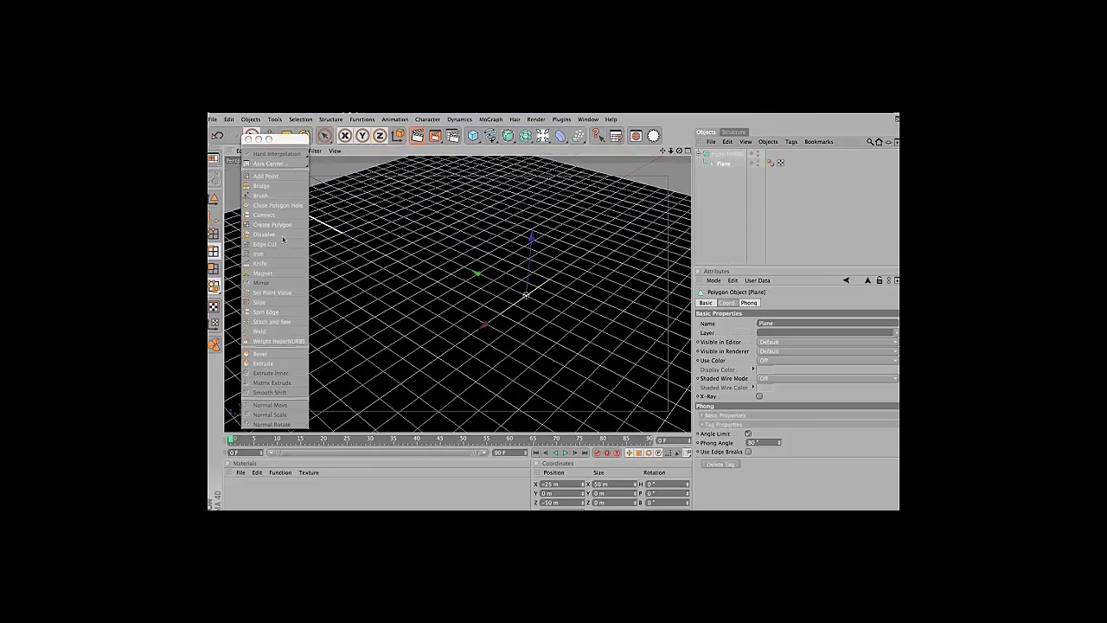
click(270, 311)
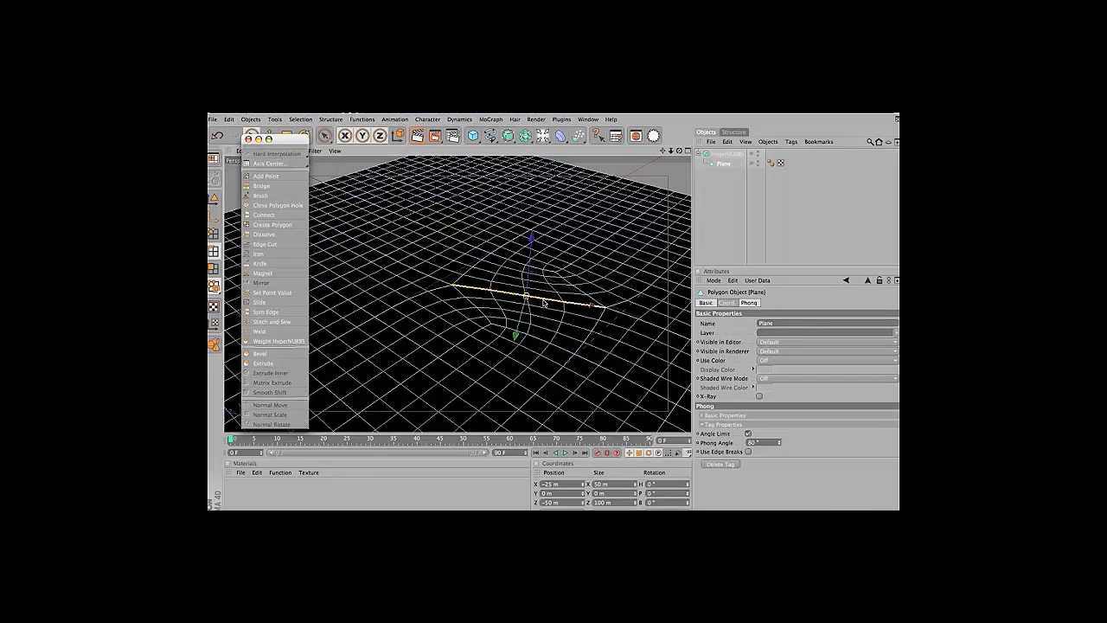
click(271, 321)
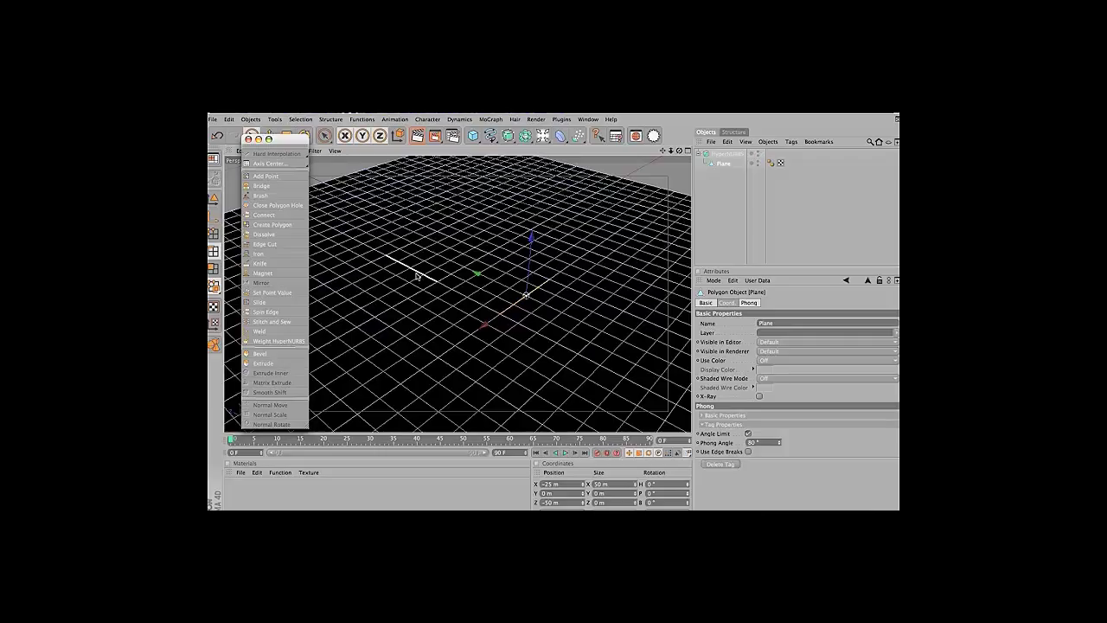
shift+click(354, 270)
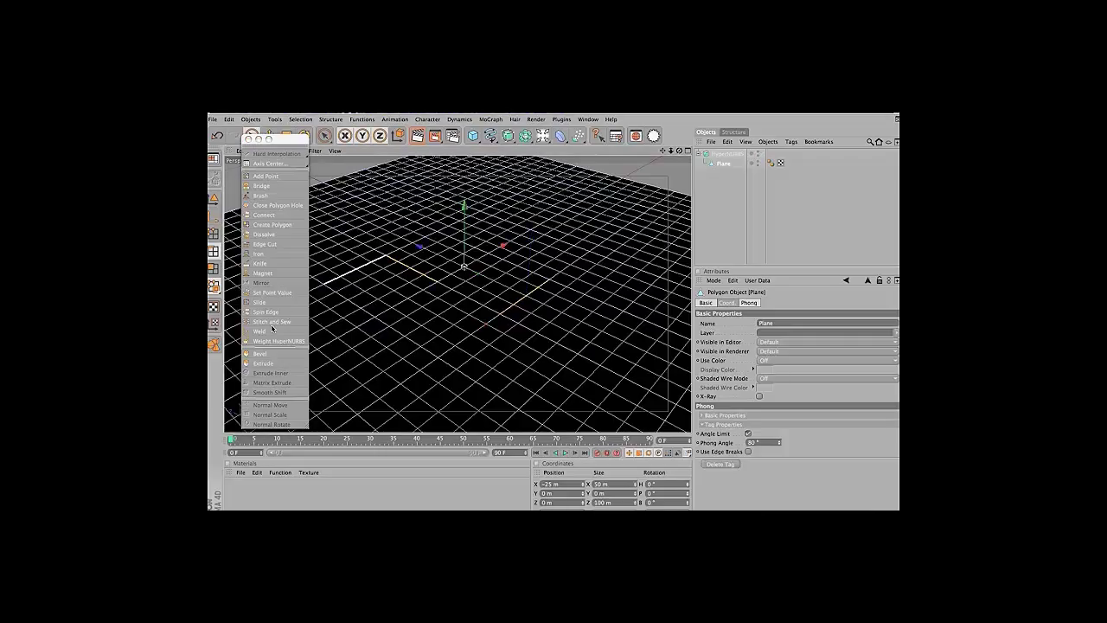
click(258, 313)
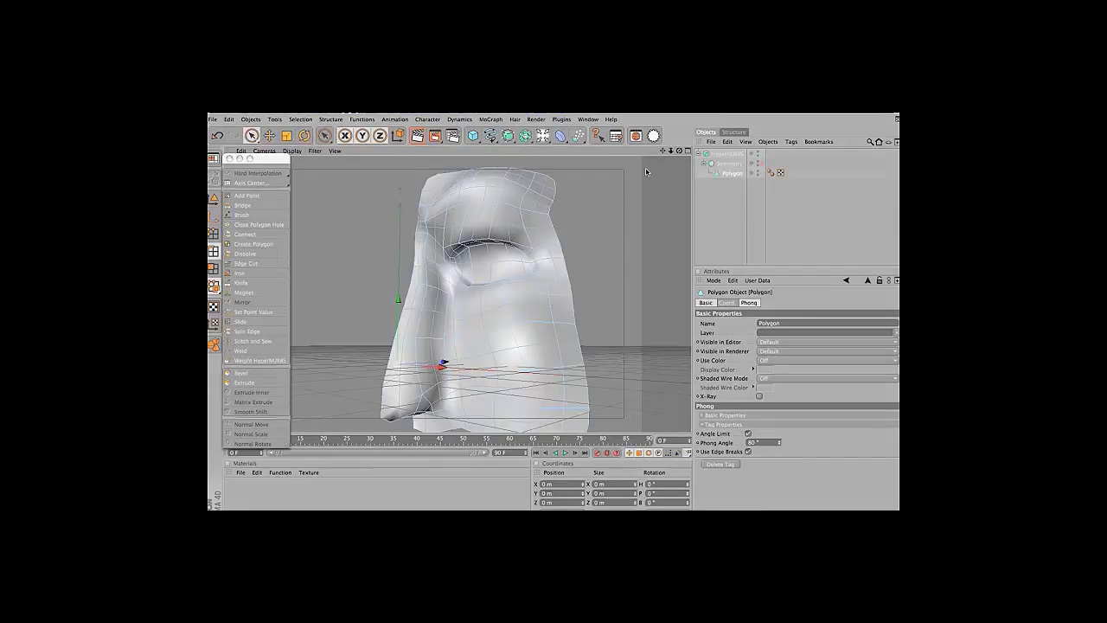
Cut new edges near the eye and top of the mesh and spin them
drag(663, 151, 676, 152)
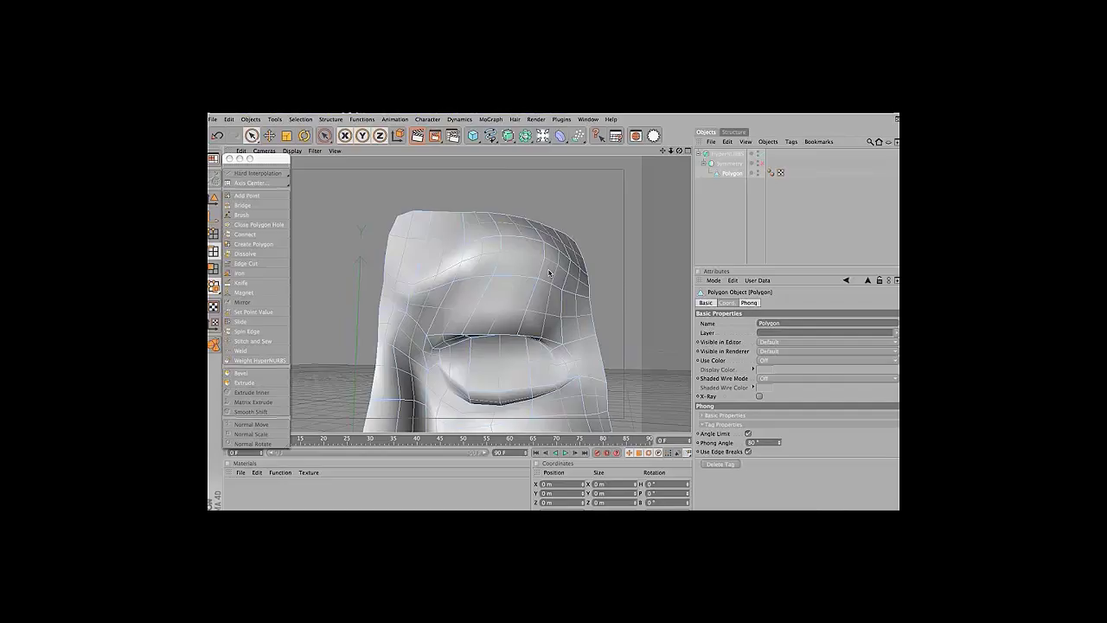
click(440, 311)
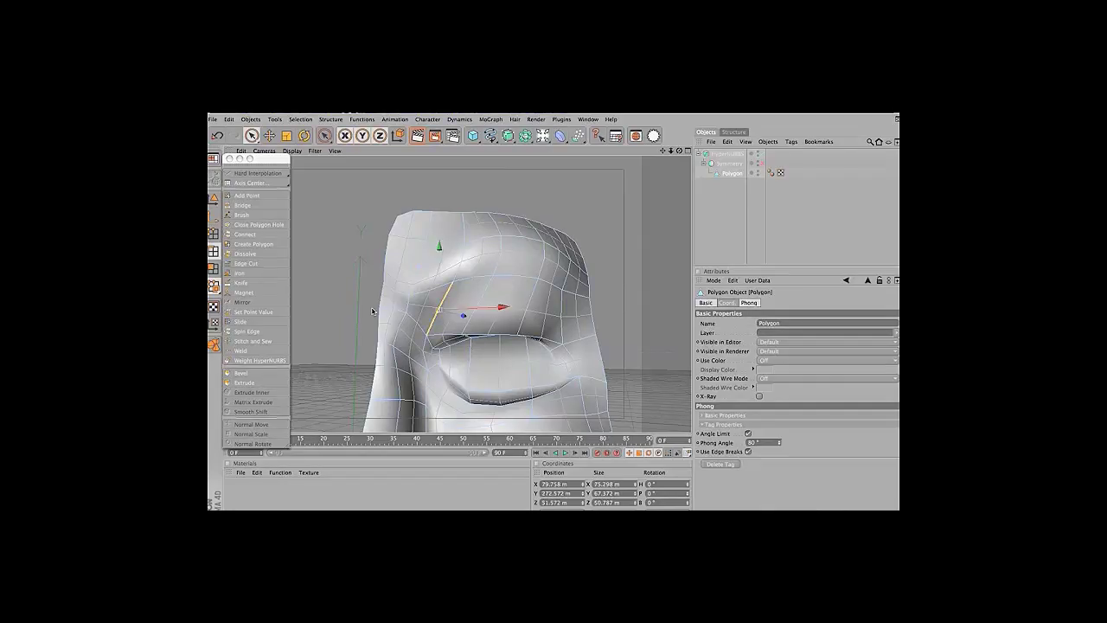
click(250, 335)
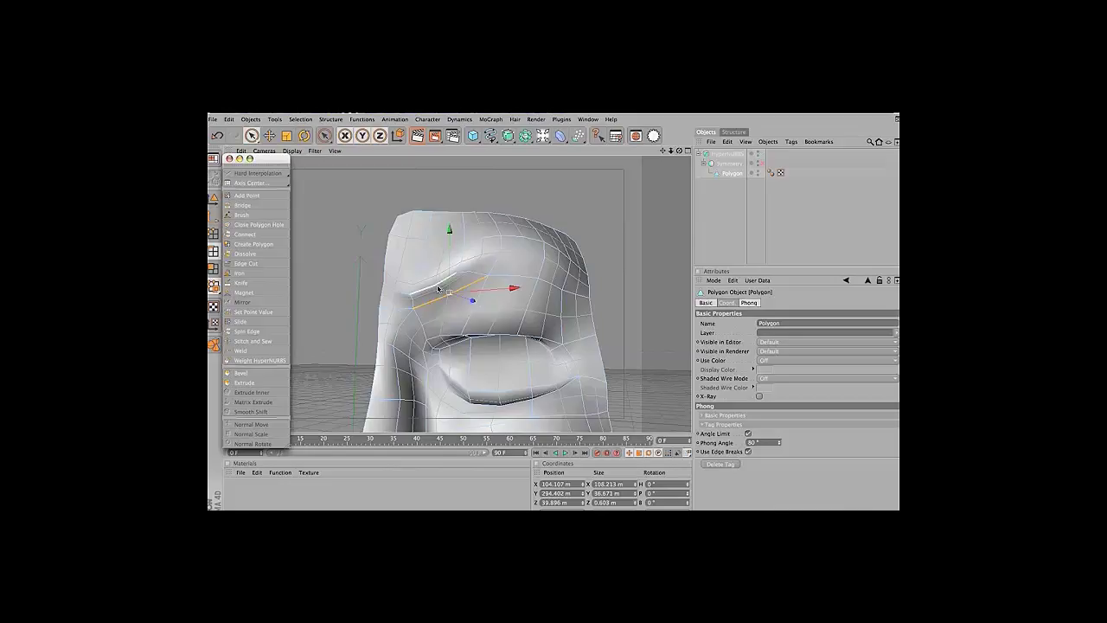
click(497, 255)
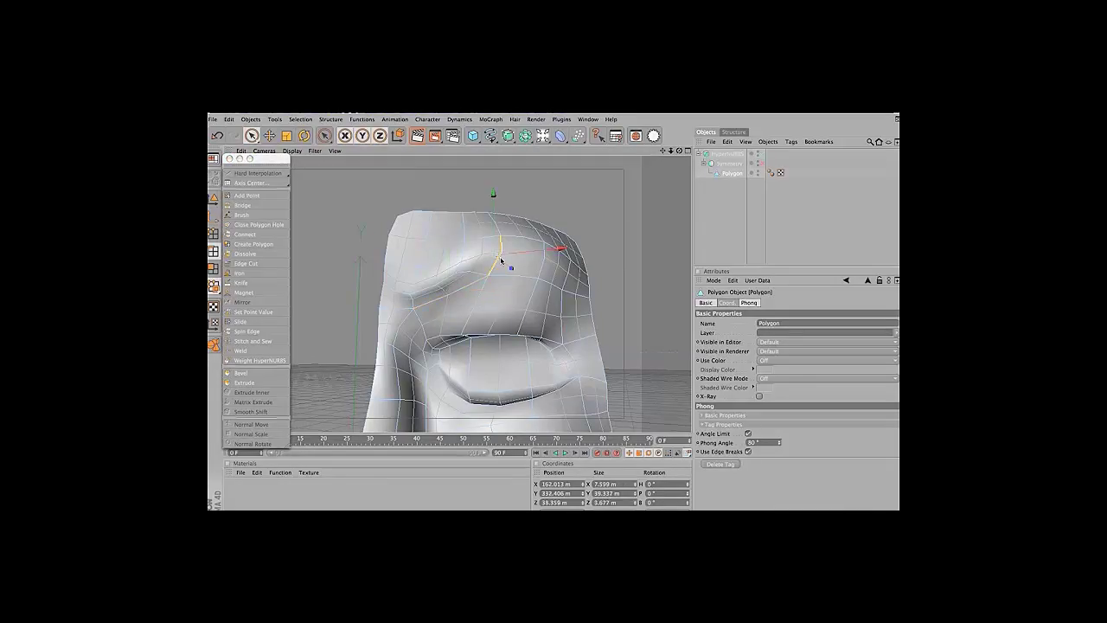
click(249, 334)
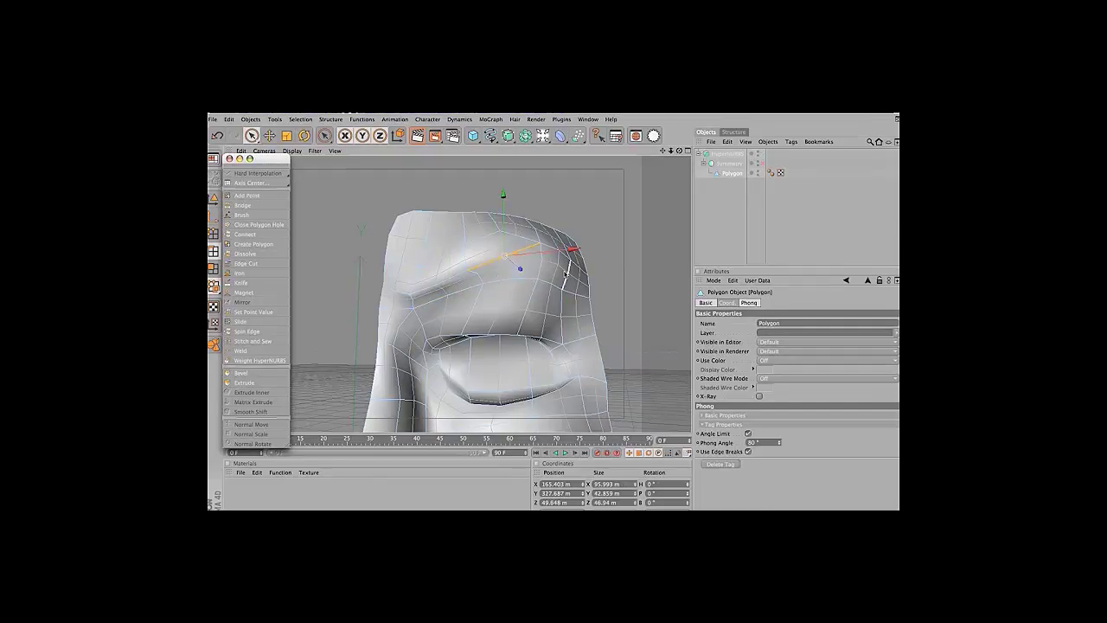
Show the mirrored half, raise HyperNURBS editor subdivision to 2, and preview a render
click(760, 163)
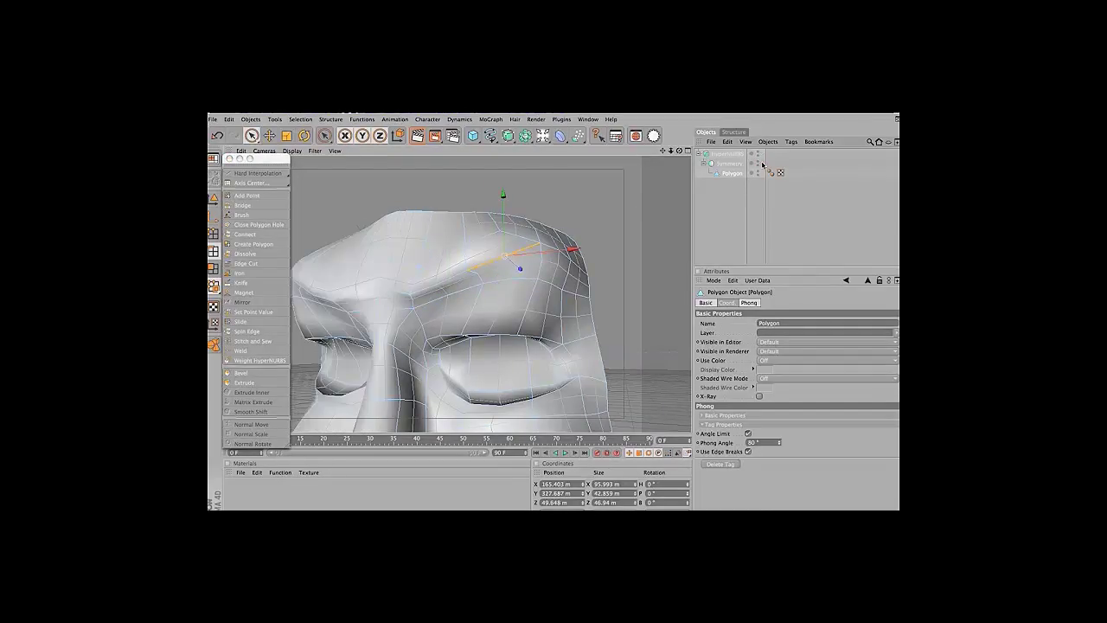
click(729, 154)
click(760, 396)
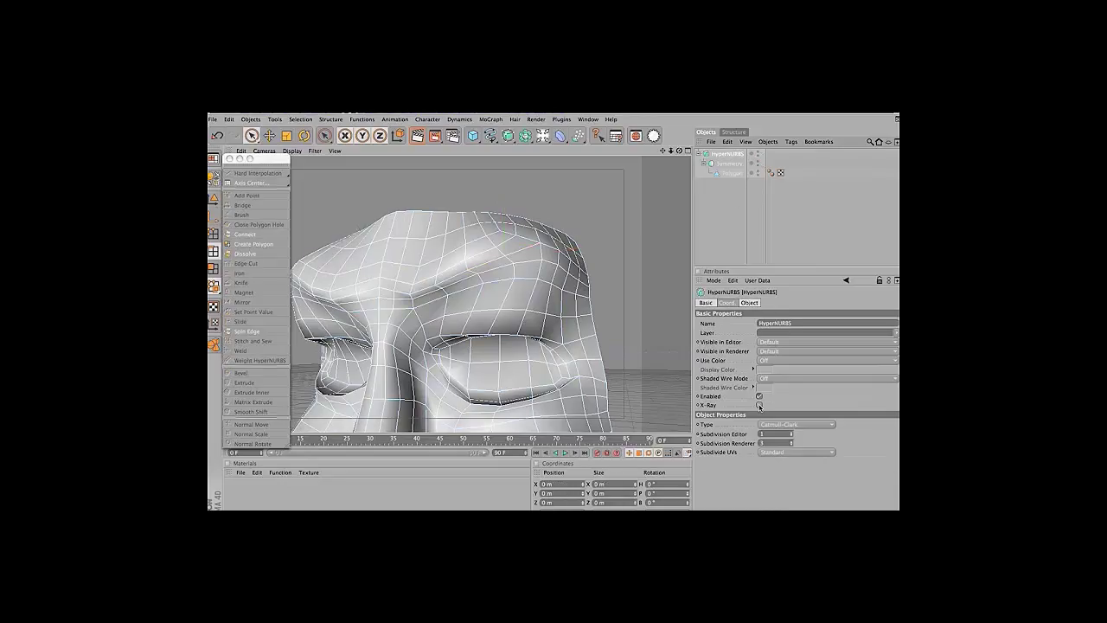
click(790, 432)
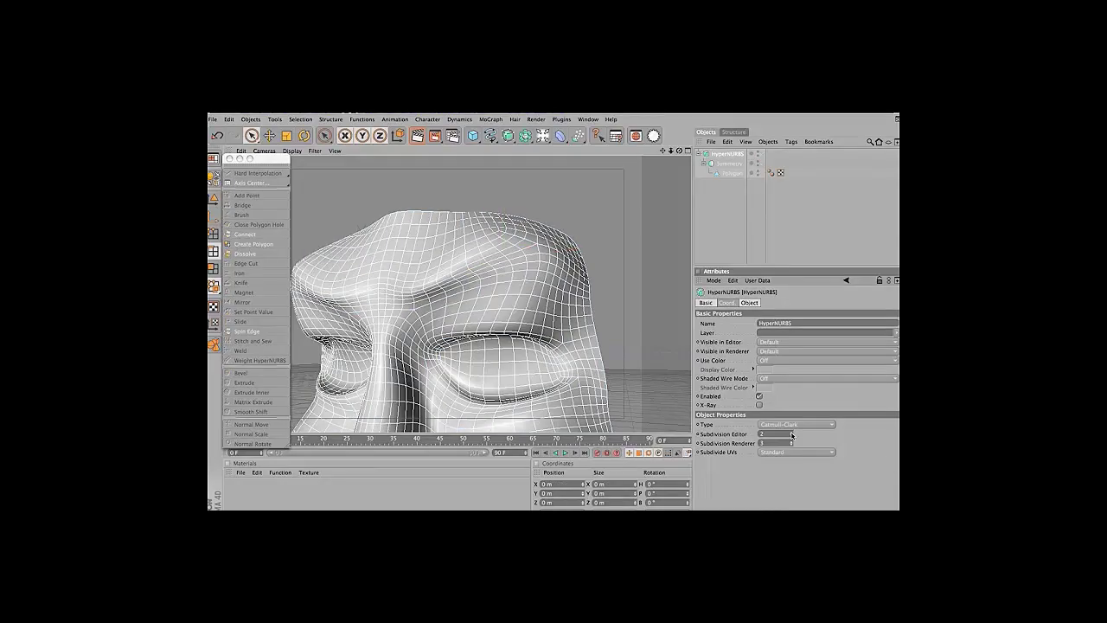
click(416, 136)
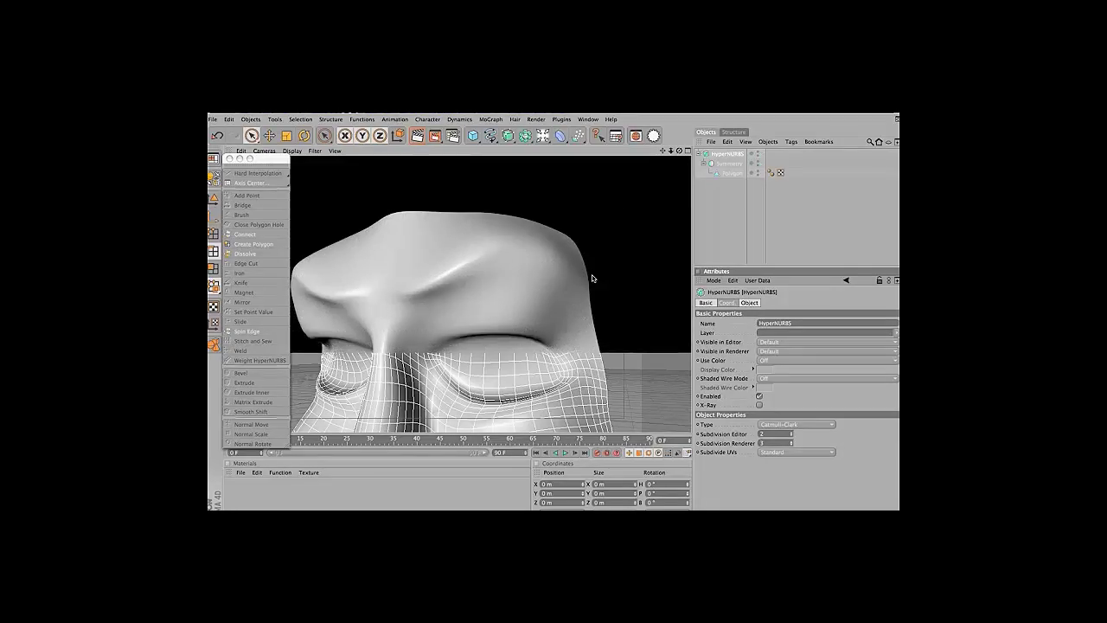
key(ctrl+z)
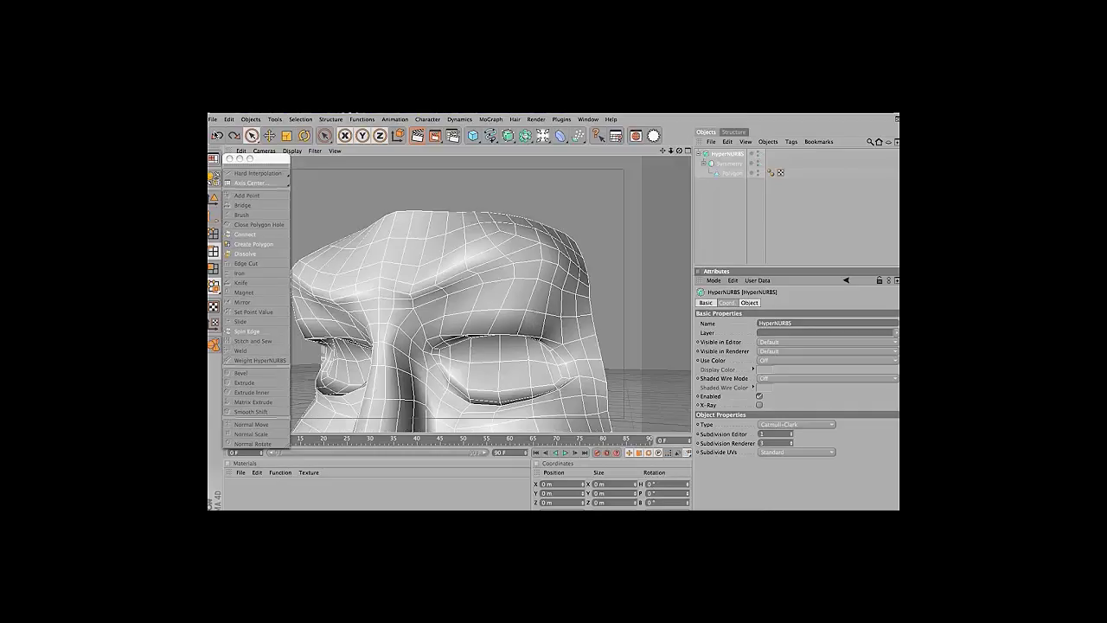
Select another brow edge, re-show the mirror, set subdivision to 2 and render again
click(732, 173)
click(758, 163)
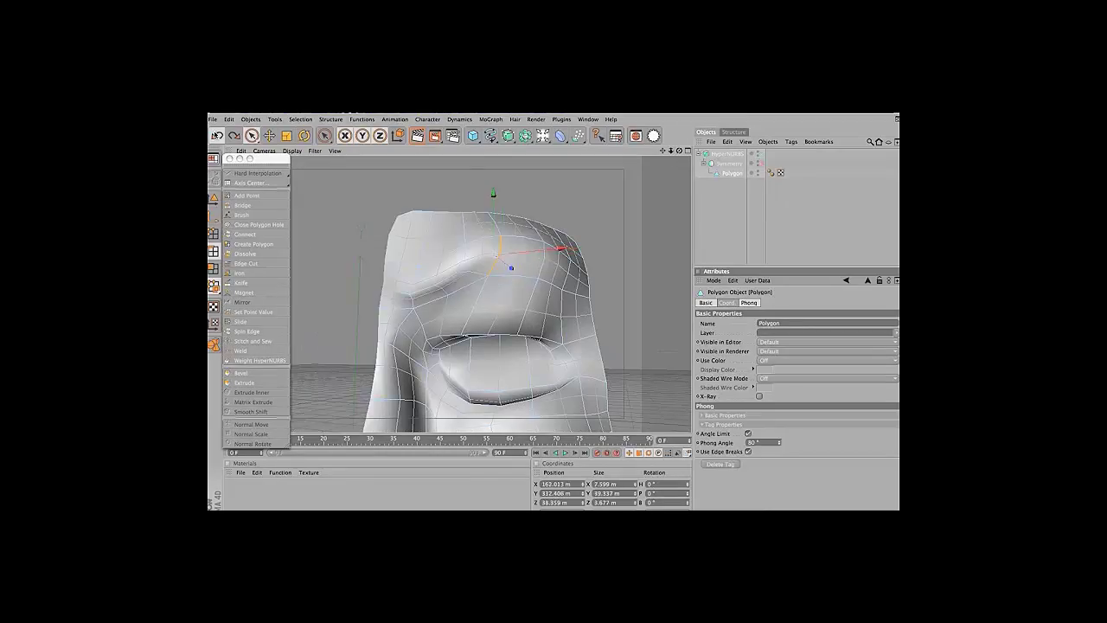
click(439, 308)
click(757, 163)
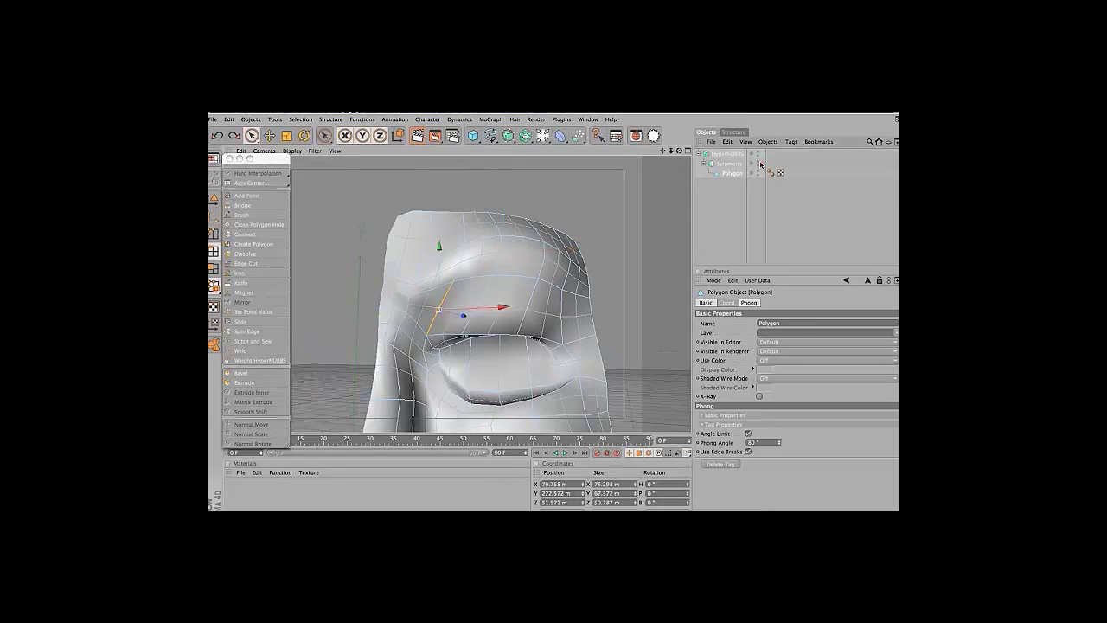
click(735, 155)
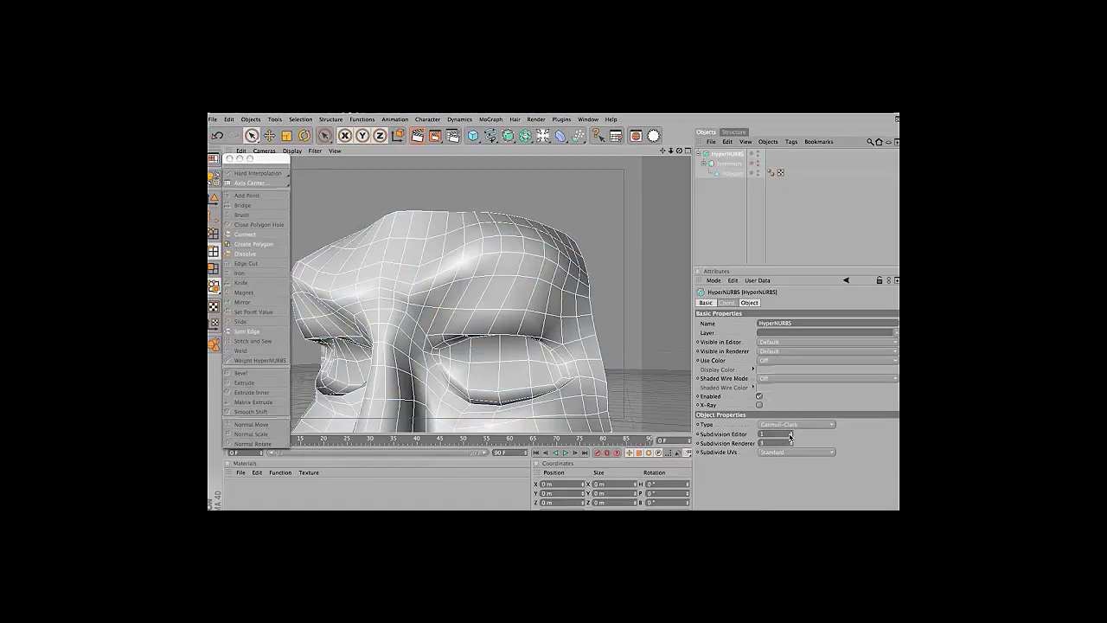
click(790, 433)
click(416, 137)
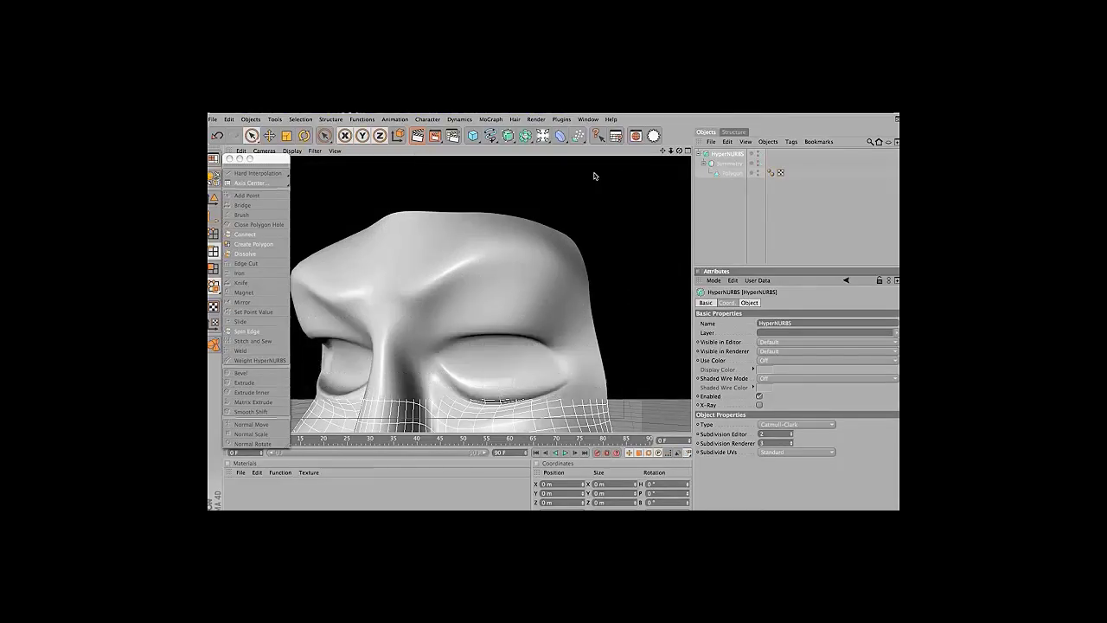
Spin the brow edge twice, render to inspect, then check the upper-right brow edge
click(732, 174)
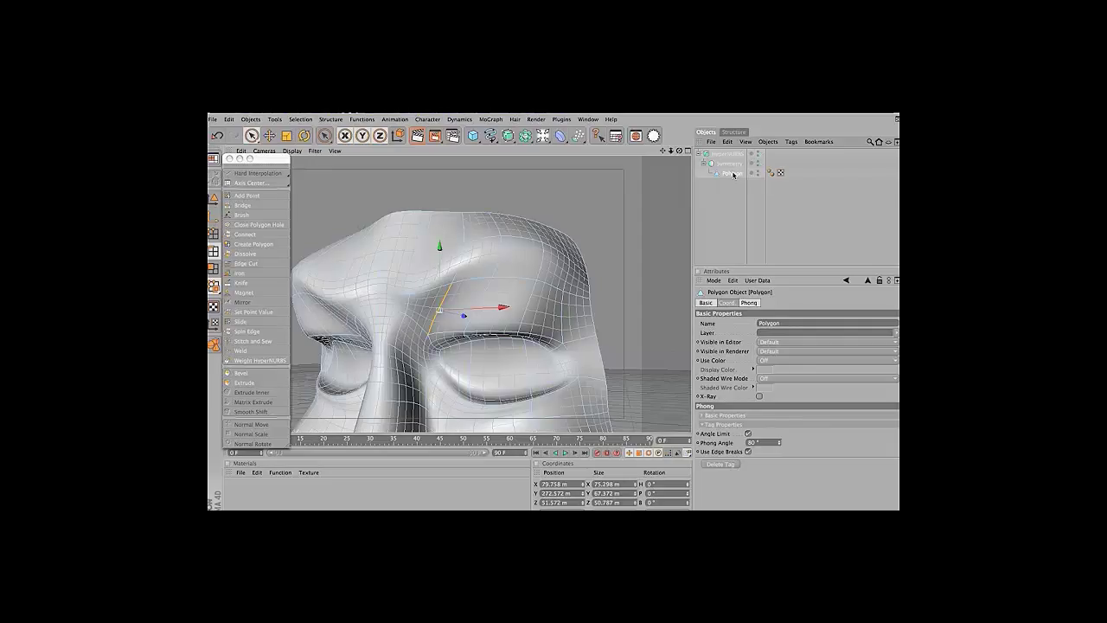
click(243, 334)
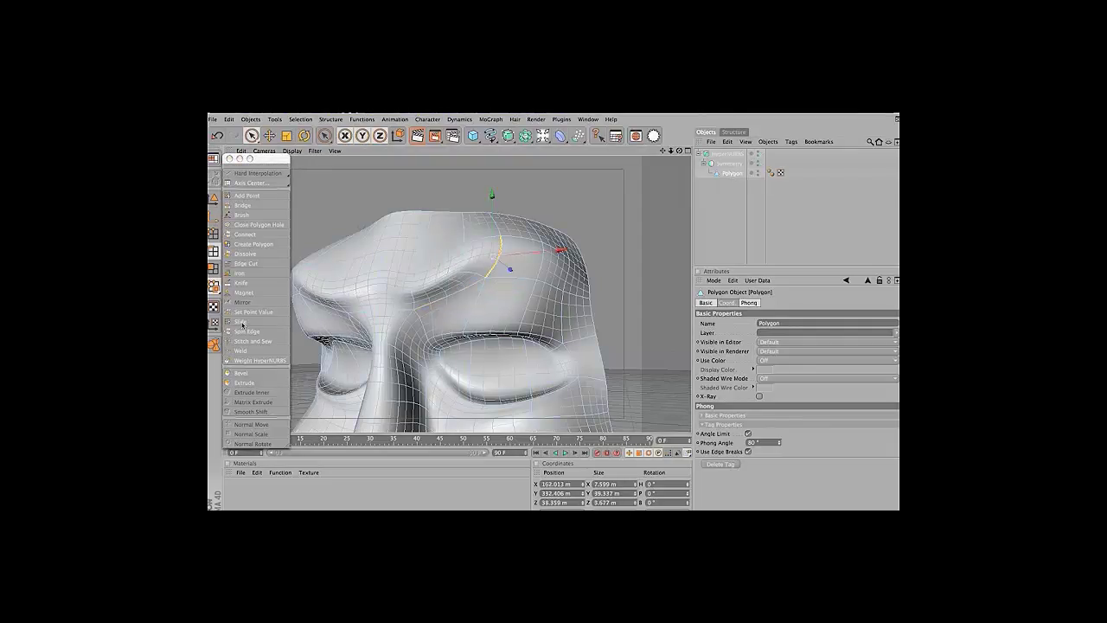
click(245, 331)
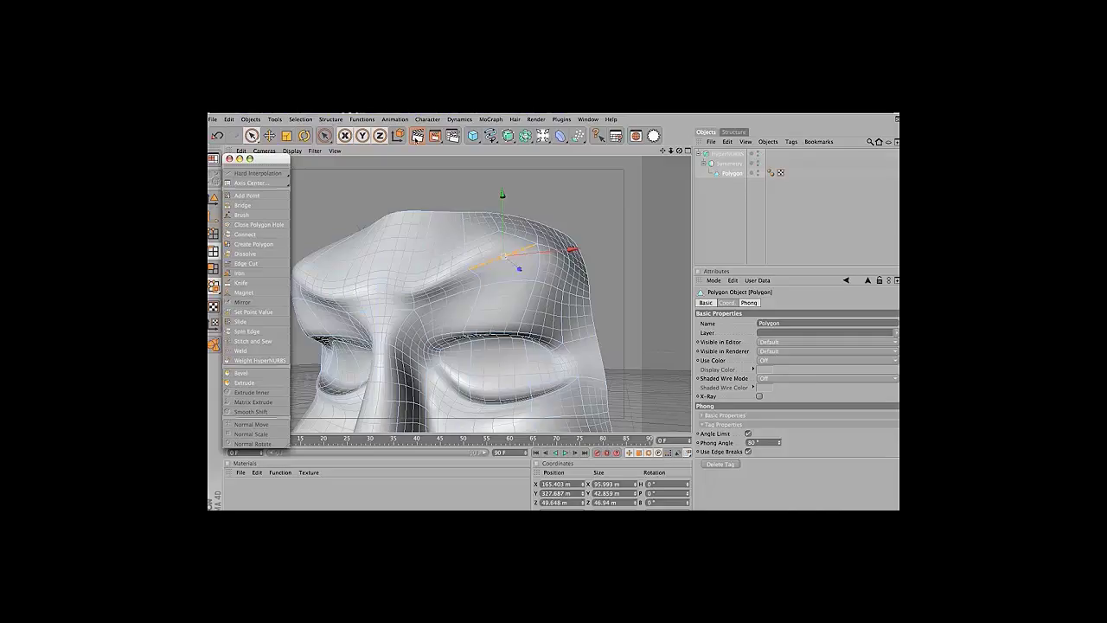
click(418, 136)
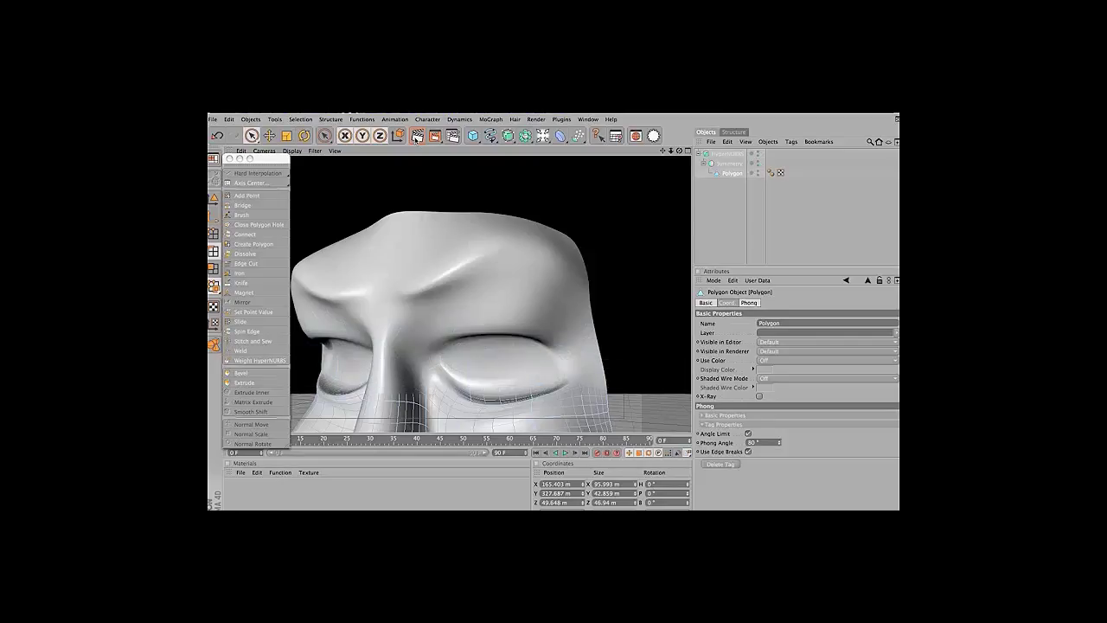
click(736, 165)
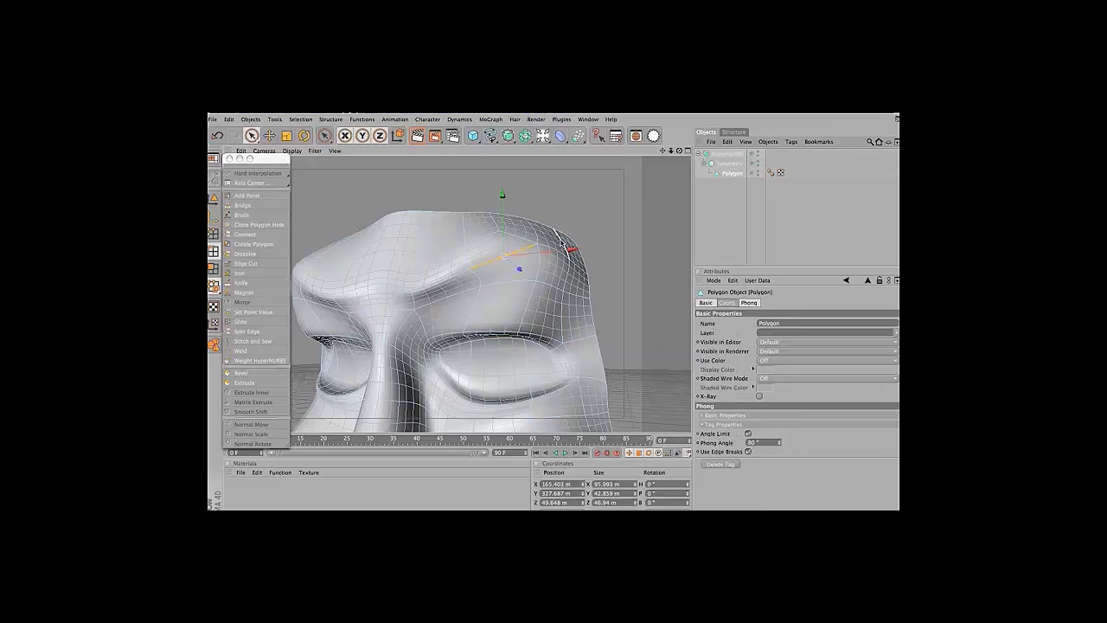
click(562, 245)
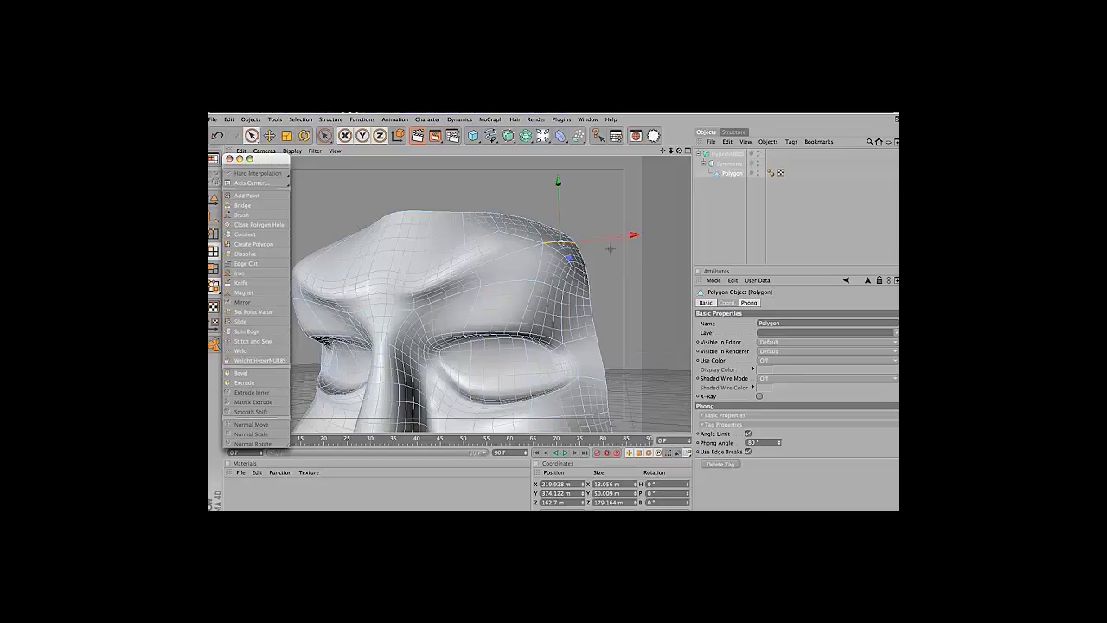
click(595, 216)
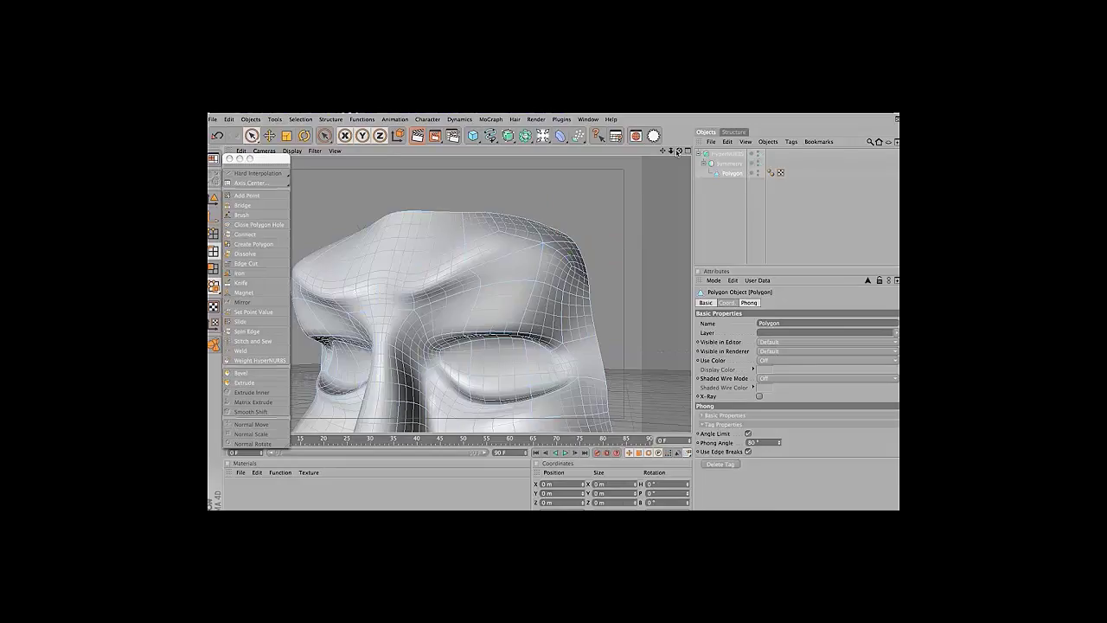
Change the default light direction on the head and orbit to a new angle
drag(678, 153, 663, 151)
click(299, 152)
click(328, 393)
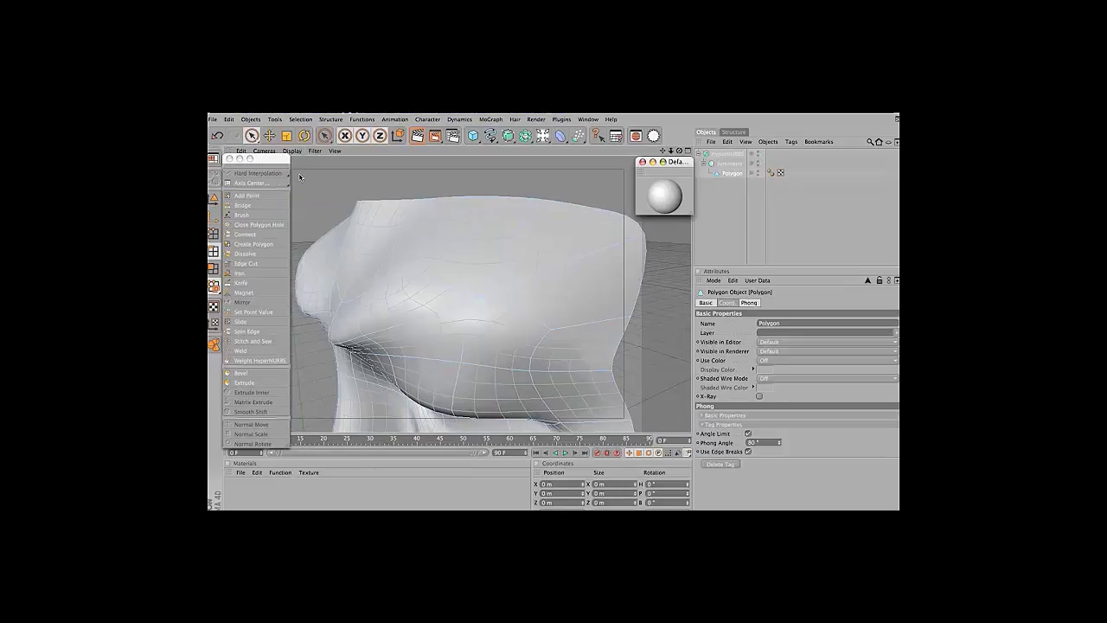
mouse_move(663, 190)
mouse_down()
mouse_move(672, 198)
mouse_move(667, 185)
mouse_up()
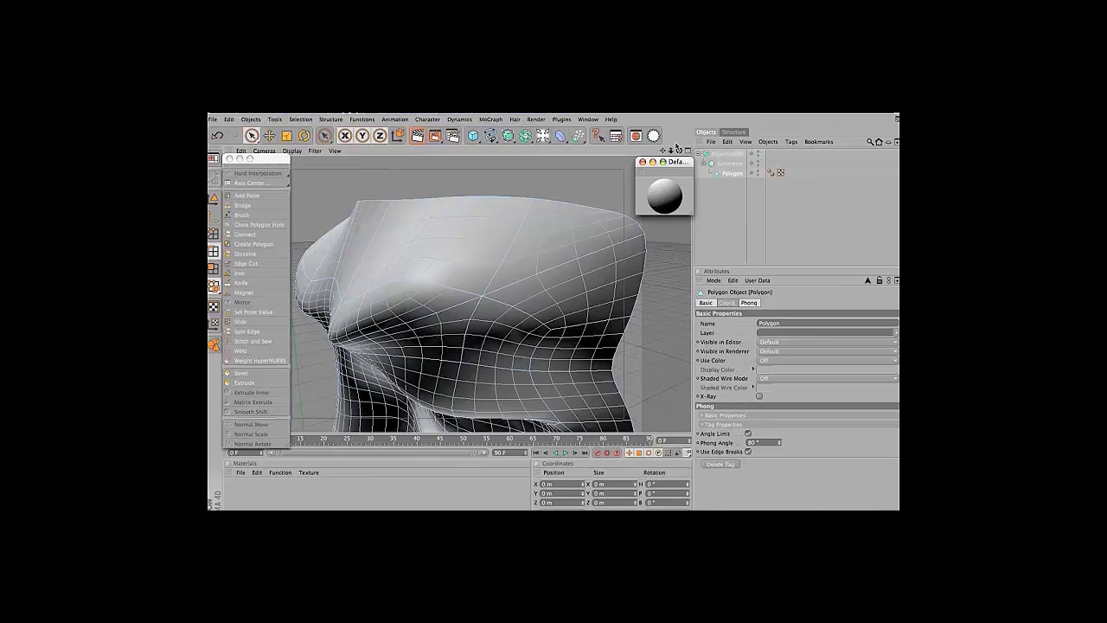
drag(679, 151, 672, 153)
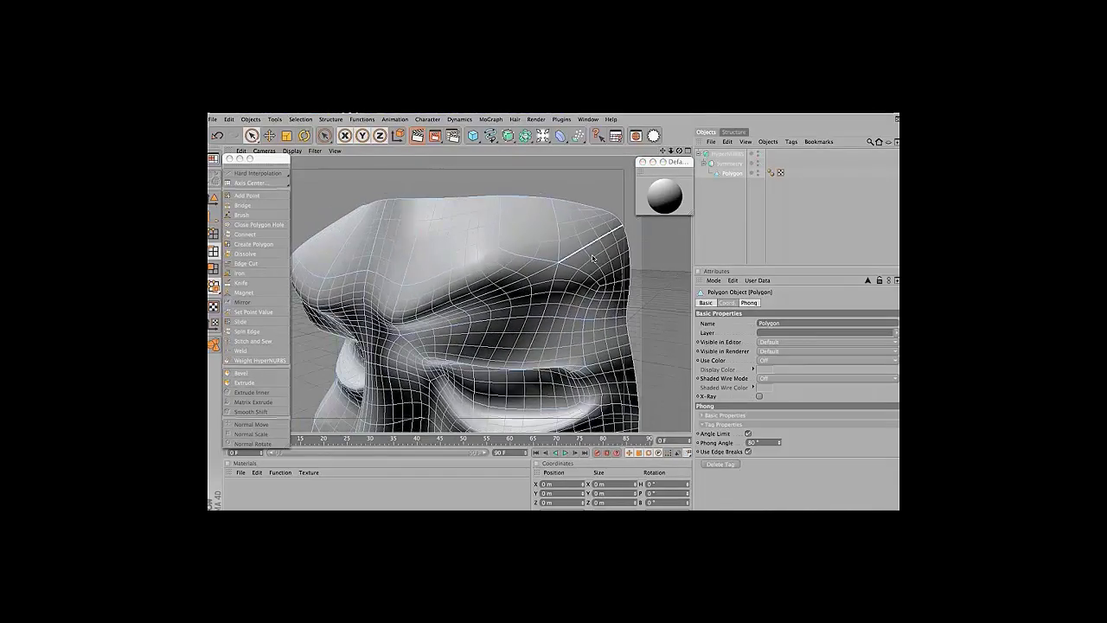
Select and spin two edges at the upper brow corner to run horizontally
click(537, 261)
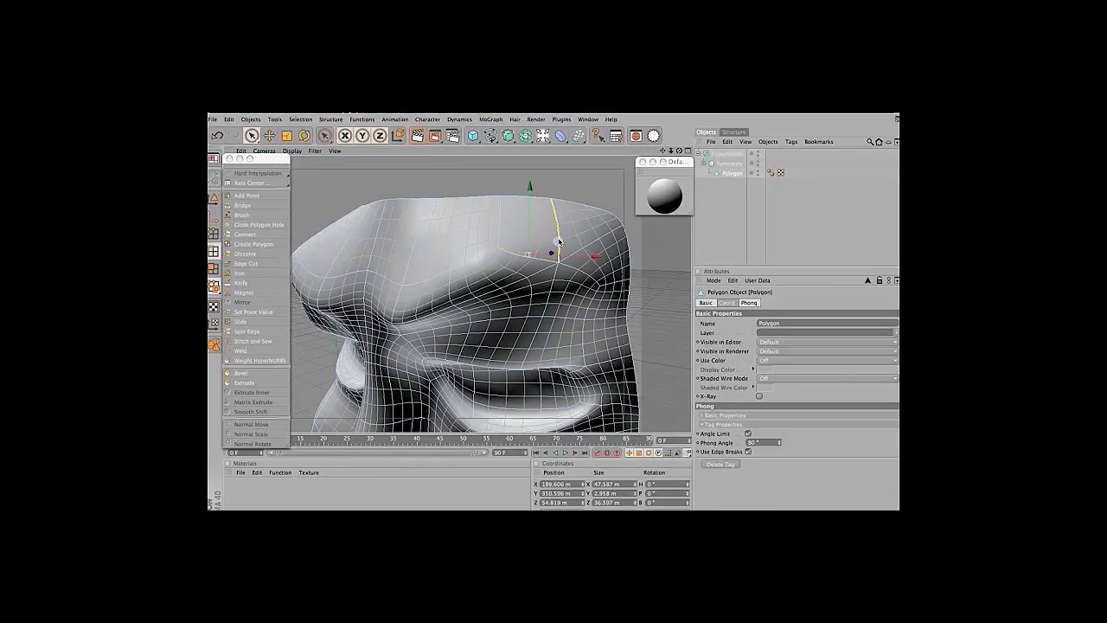
click(558, 241)
click(248, 331)
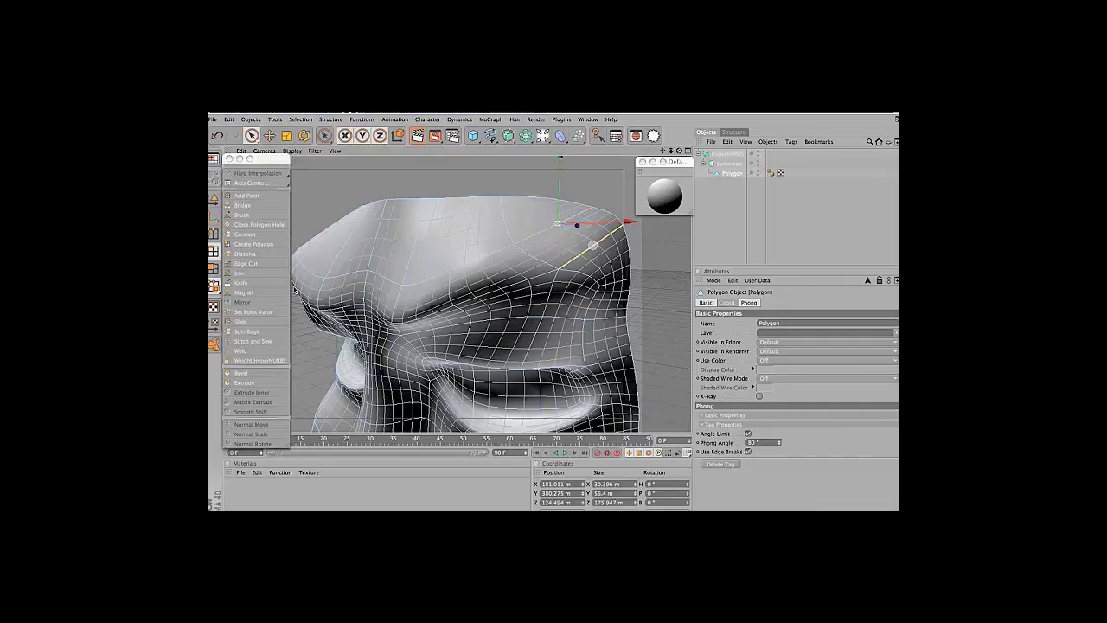
click(593, 249)
click(250, 332)
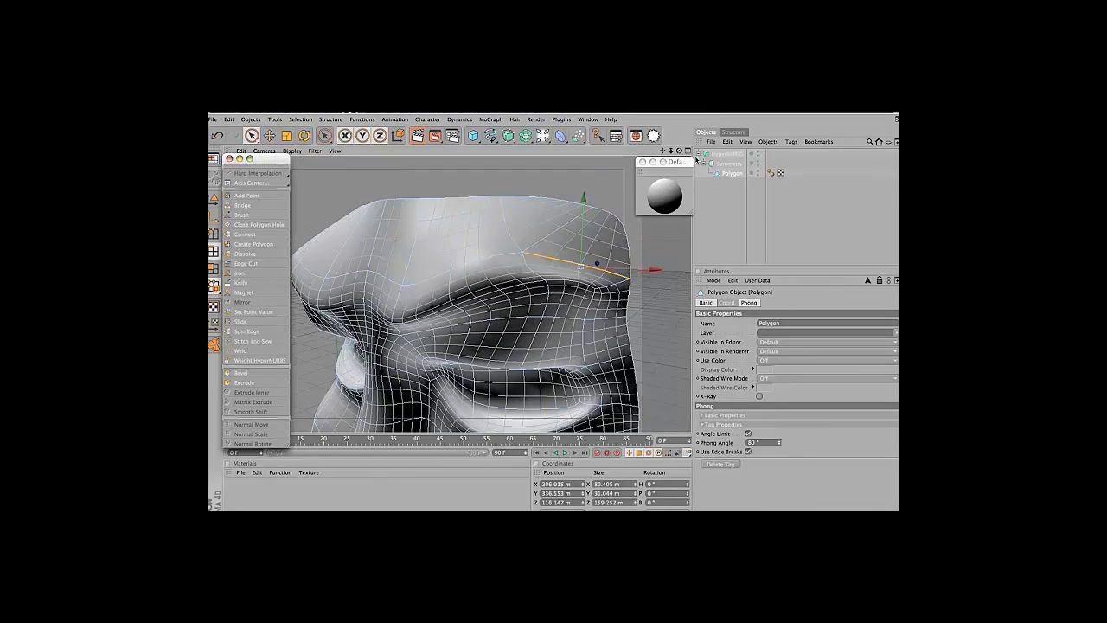
mouse_move(680, 150)
mouse_down()
mouse_move(657, 173)
mouse_move(674, 164)
mouse_up()
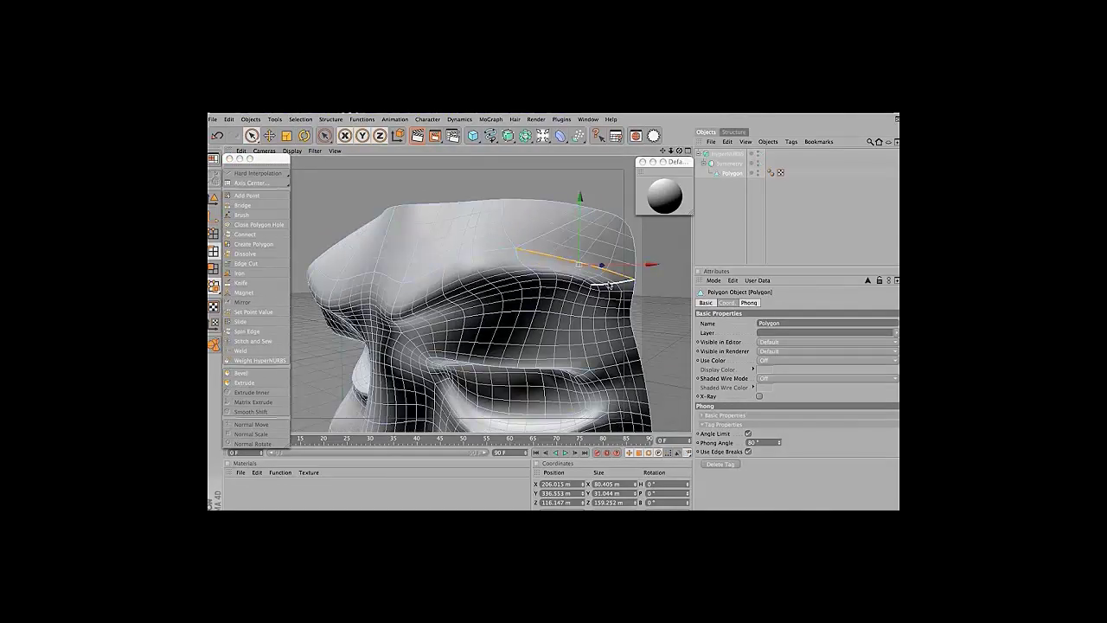
drag(680, 150, 681, 161)
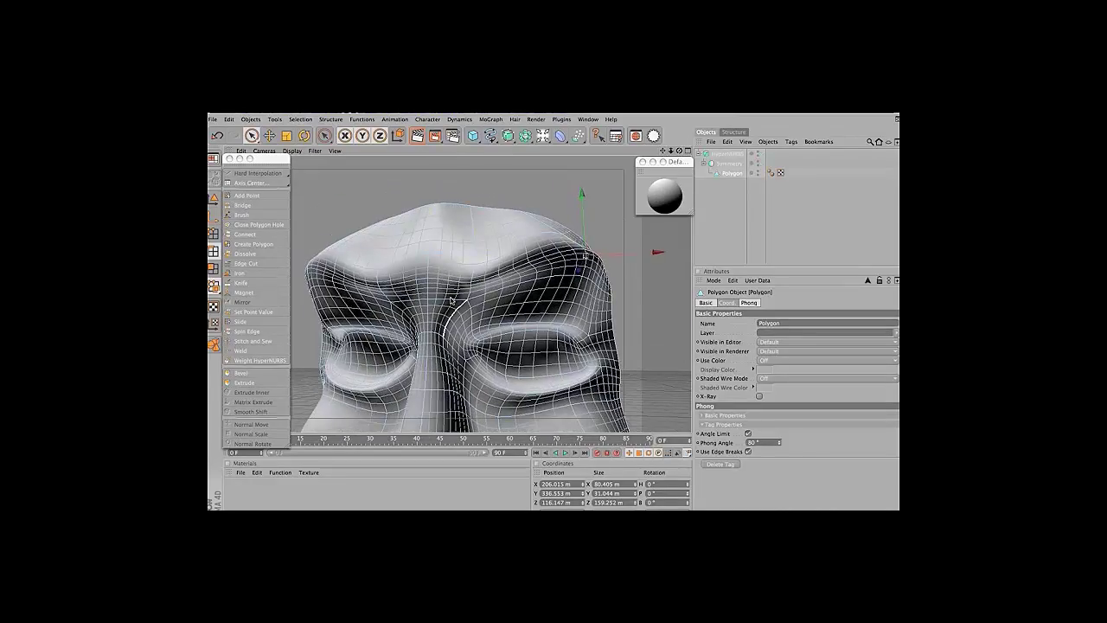
Shift the light to brighten the face and select an edge beside the nose bridge
click(248, 333)
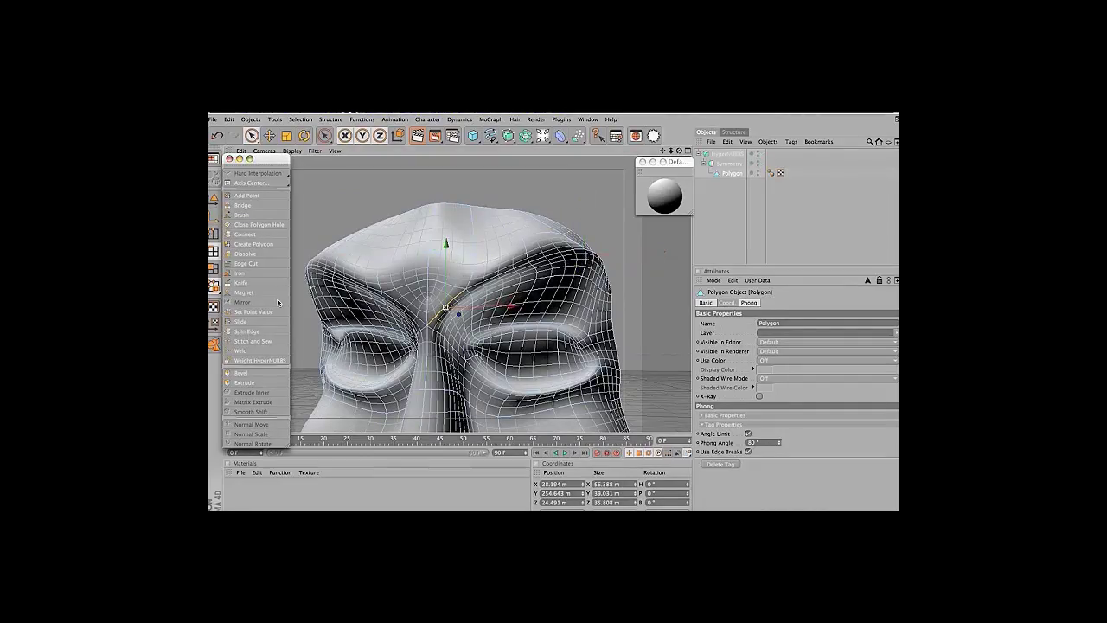
mouse_move(672, 185)
mouse_down()
mouse_move(668, 204)
mouse_move(658, 194)
mouse_up()
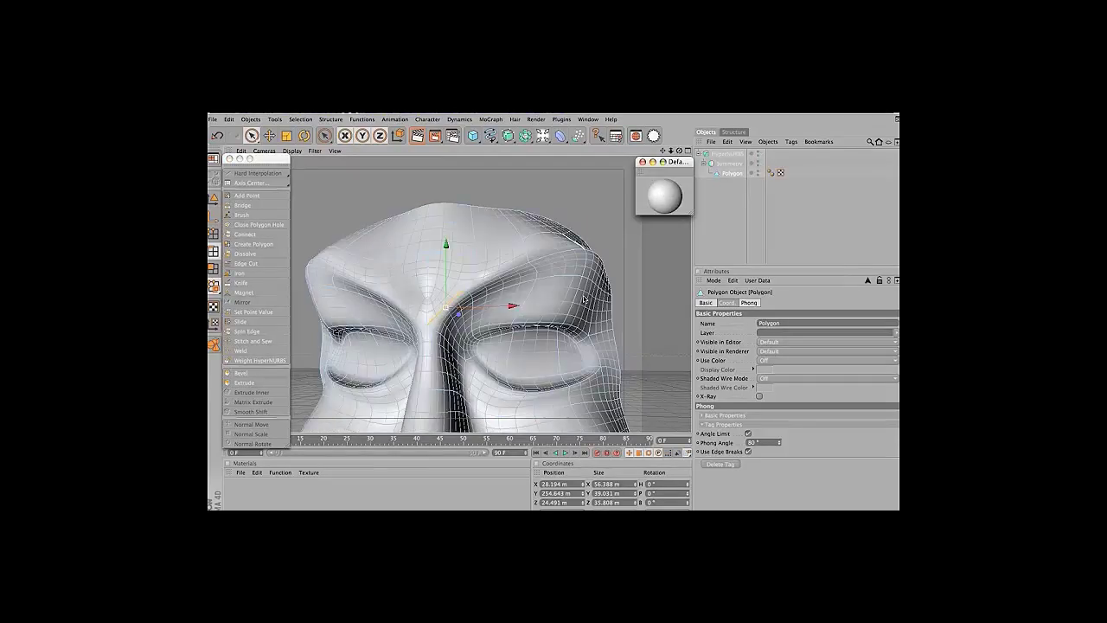
click(448, 290)
mouse_move(679, 151)
mouse_down()
mouse_move(692, 161)
mouse_move(672, 152)
mouse_up()
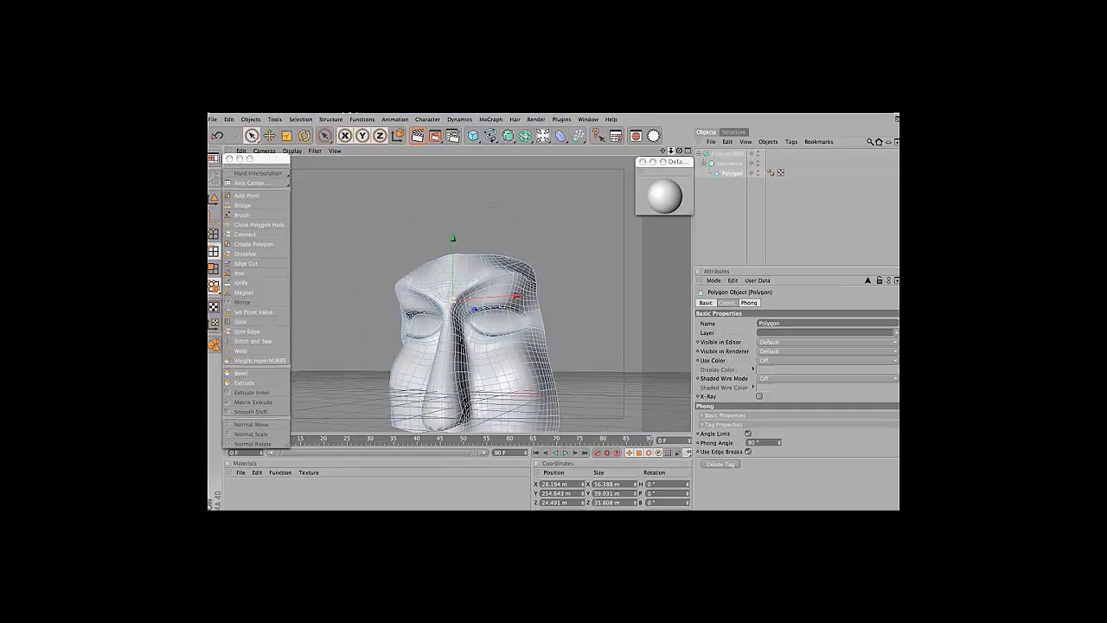
click(548, 162)
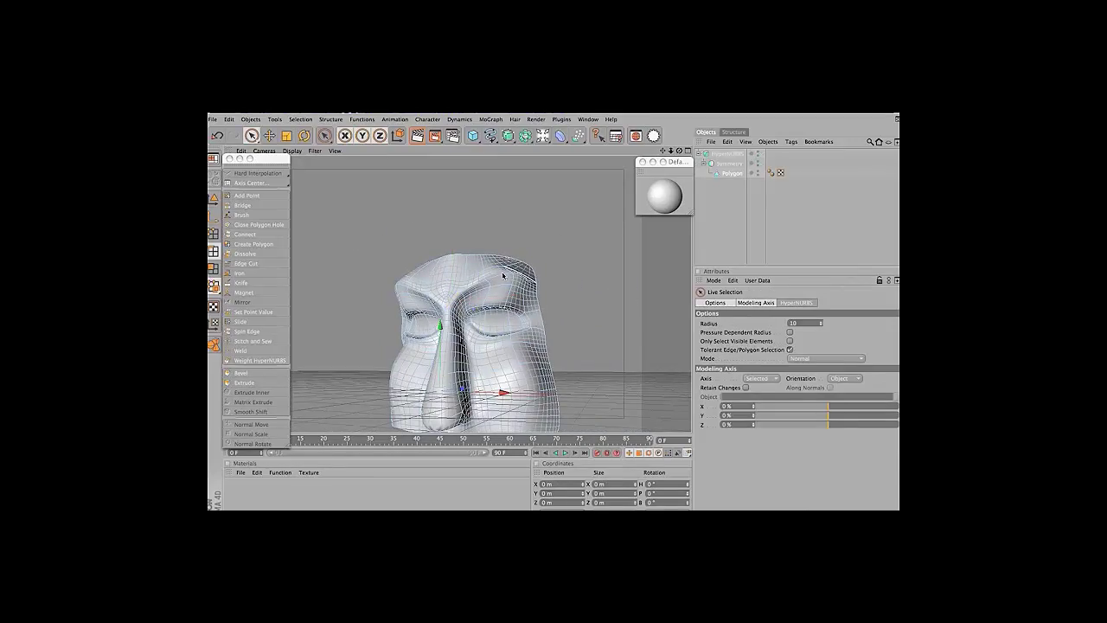
Select the edge along the top of the mesh and spin it to a new orientation
drag(680, 151, 531, 264)
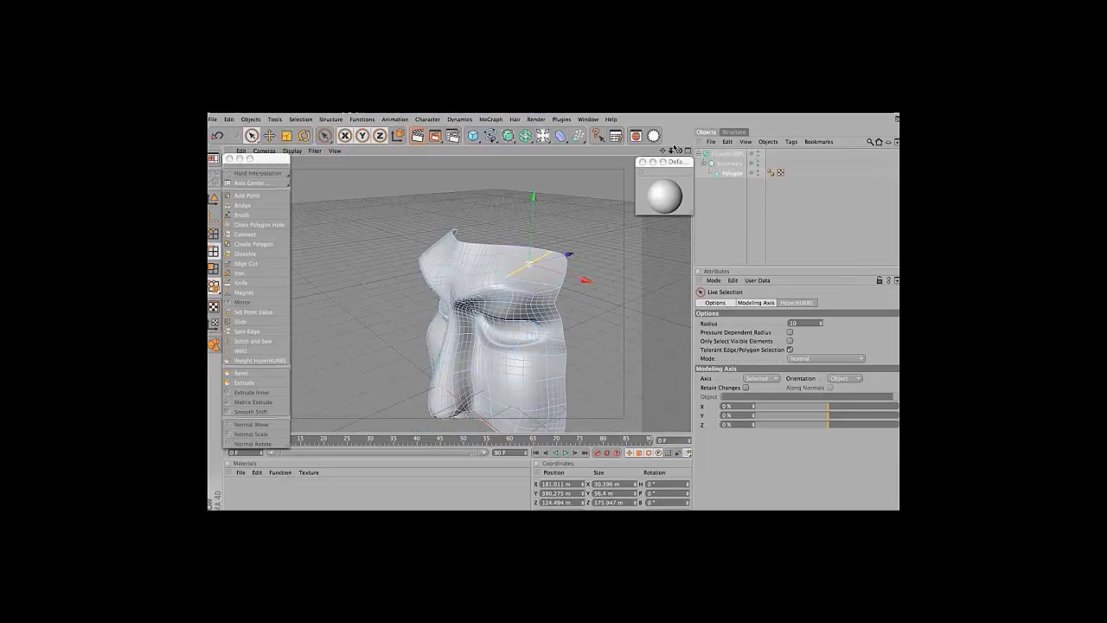
scroll(529, 264, up, 5)
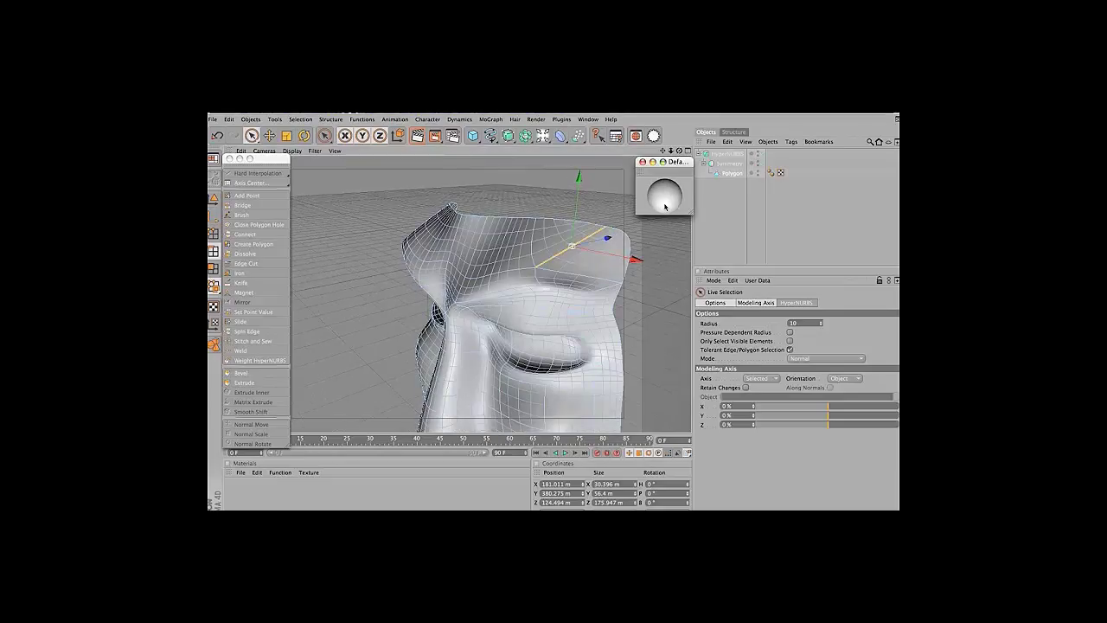
click(255, 334)
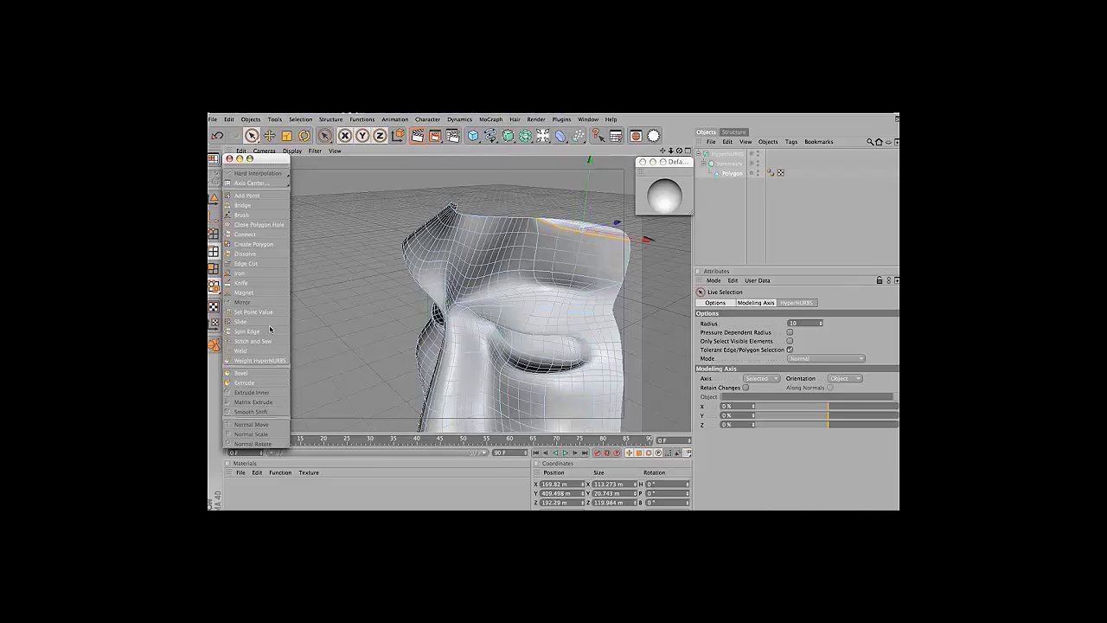
click(250, 332)
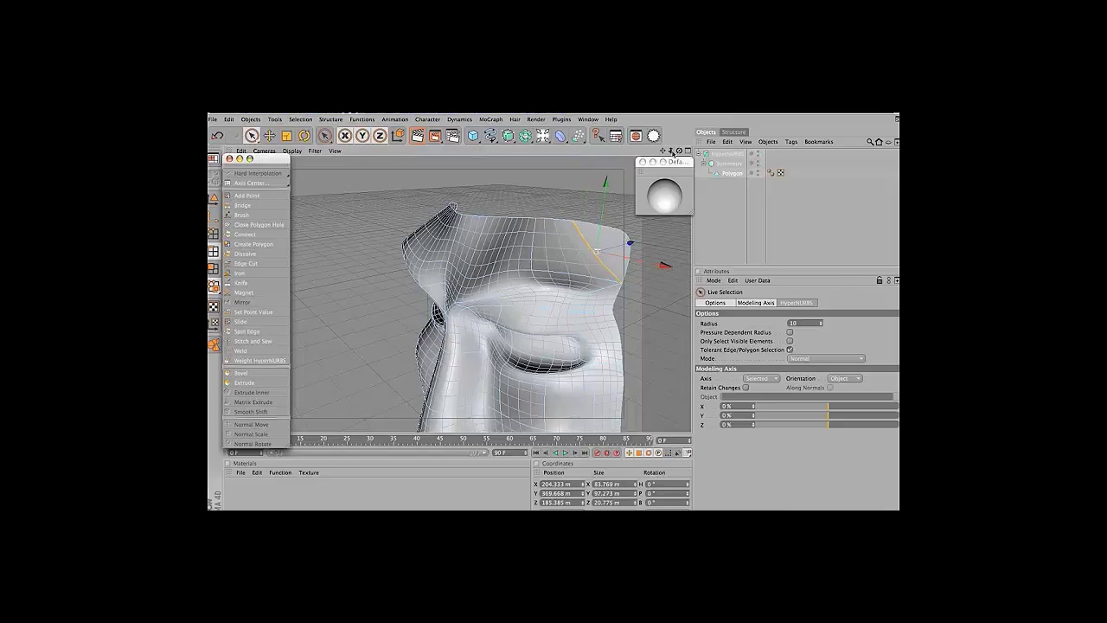
drag(673, 153, 640, 156)
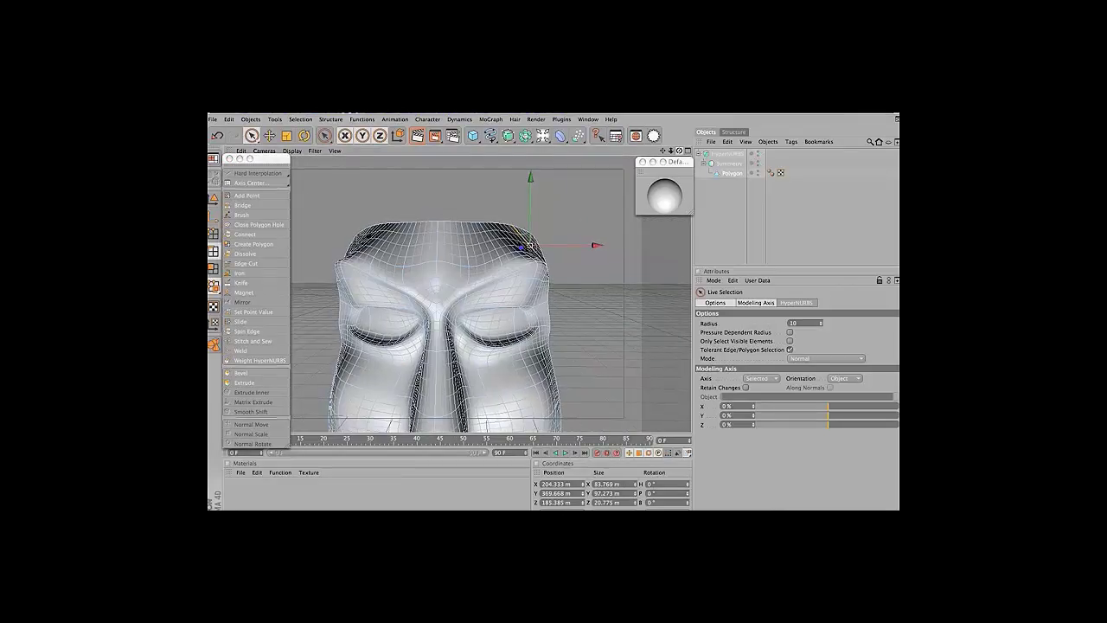
Spin the edges at the top corners three times
click(247, 331)
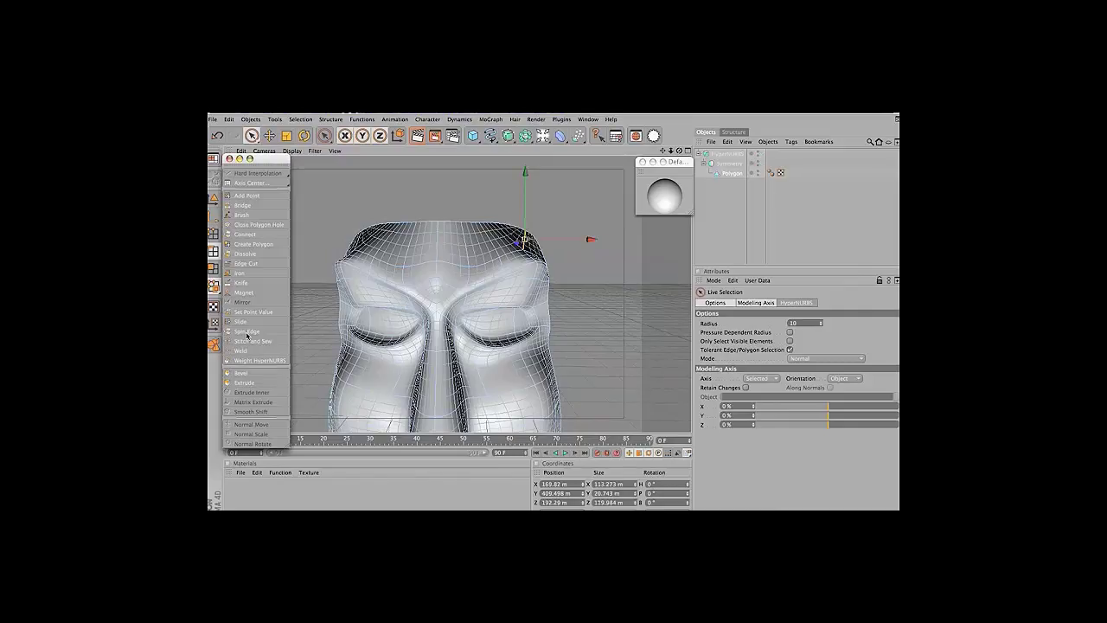
click(246, 333)
click(247, 334)
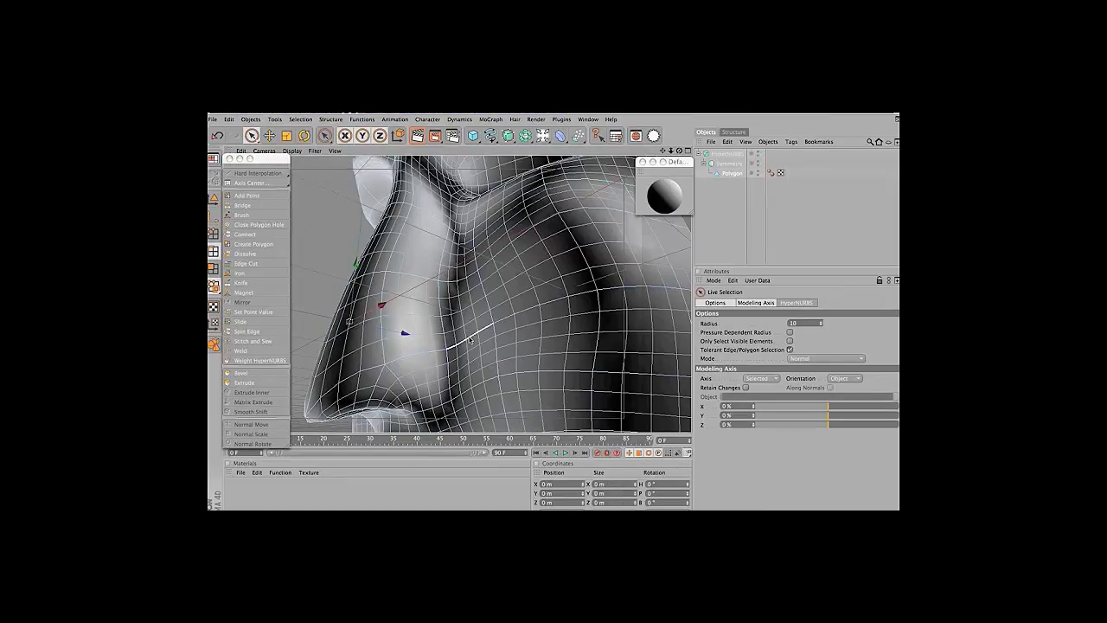
Spin the edge beside the nose through vertical, diagonal and back to horizontal
click(254, 334)
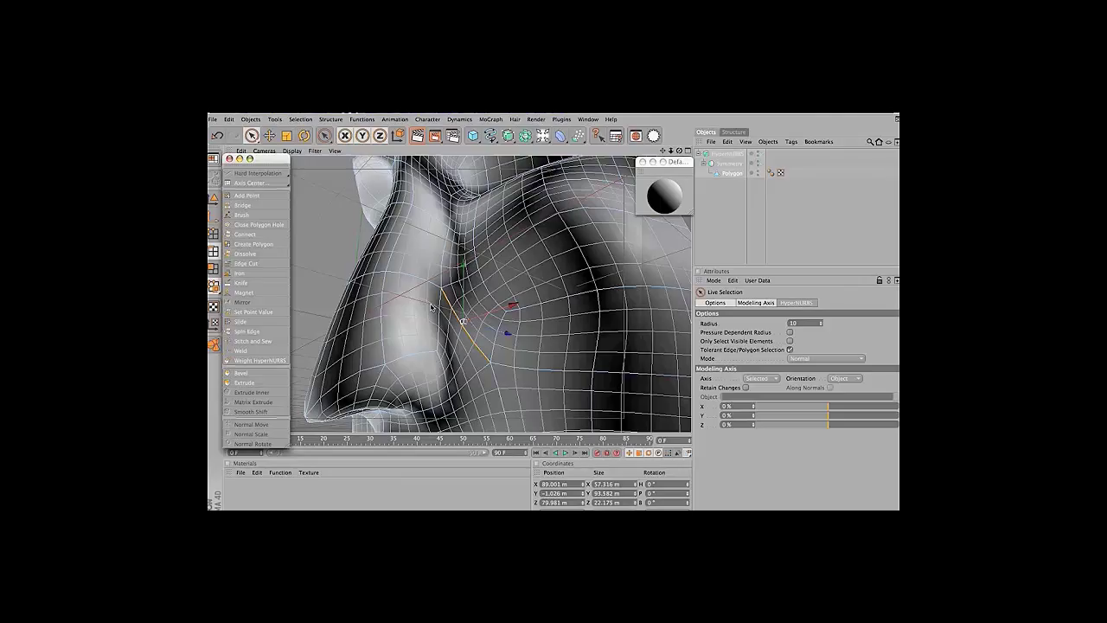
click(245, 334)
click(246, 334)
click(246, 334)
click(245, 334)
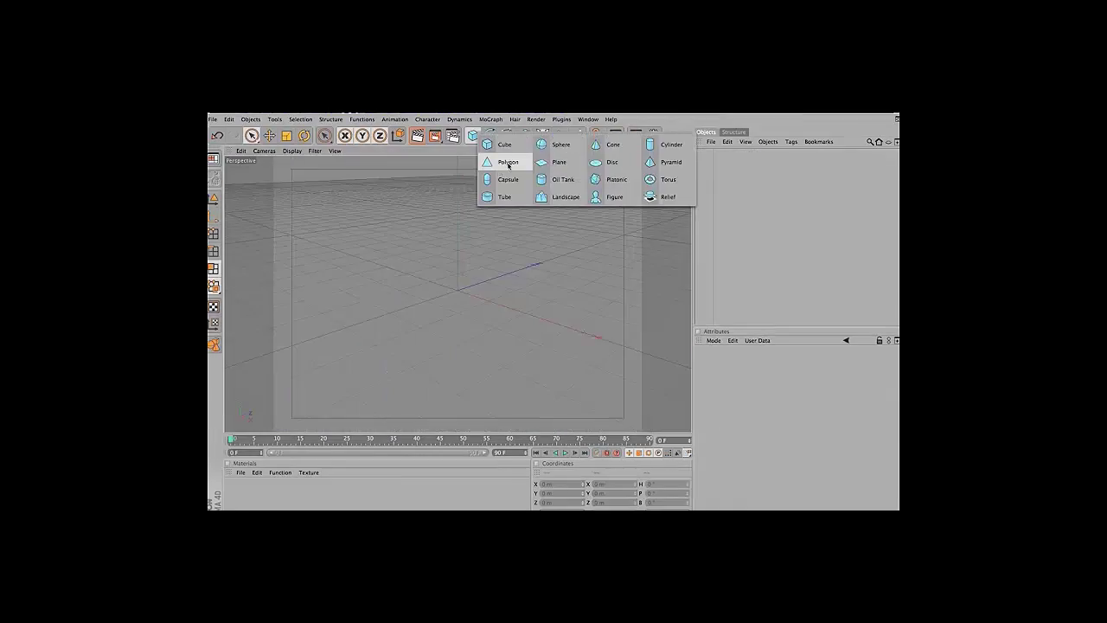
Add a Polygon primitive and extrude its top and bottom edges into a bent face
click(507, 164)
click(213, 250)
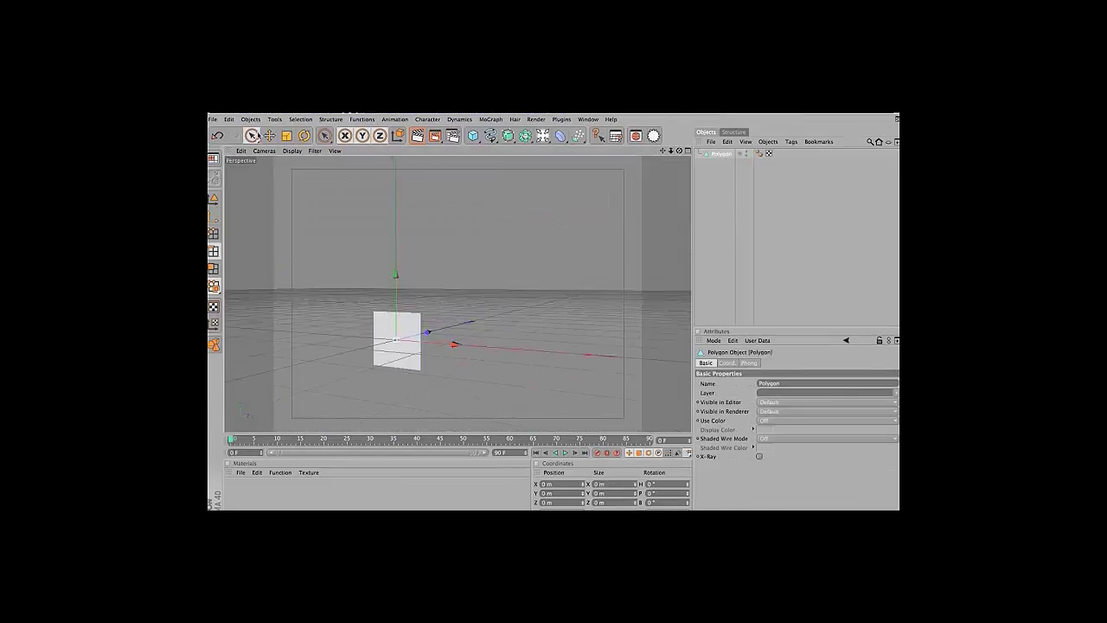
key(d)
drag(415, 297, 418, 294)
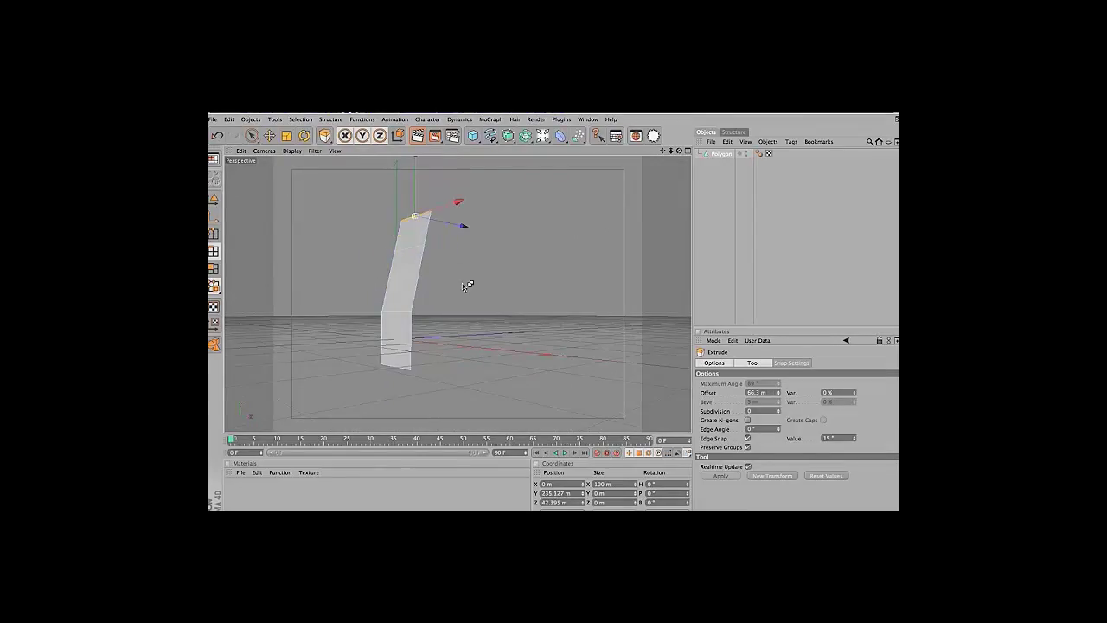
click(395, 368)
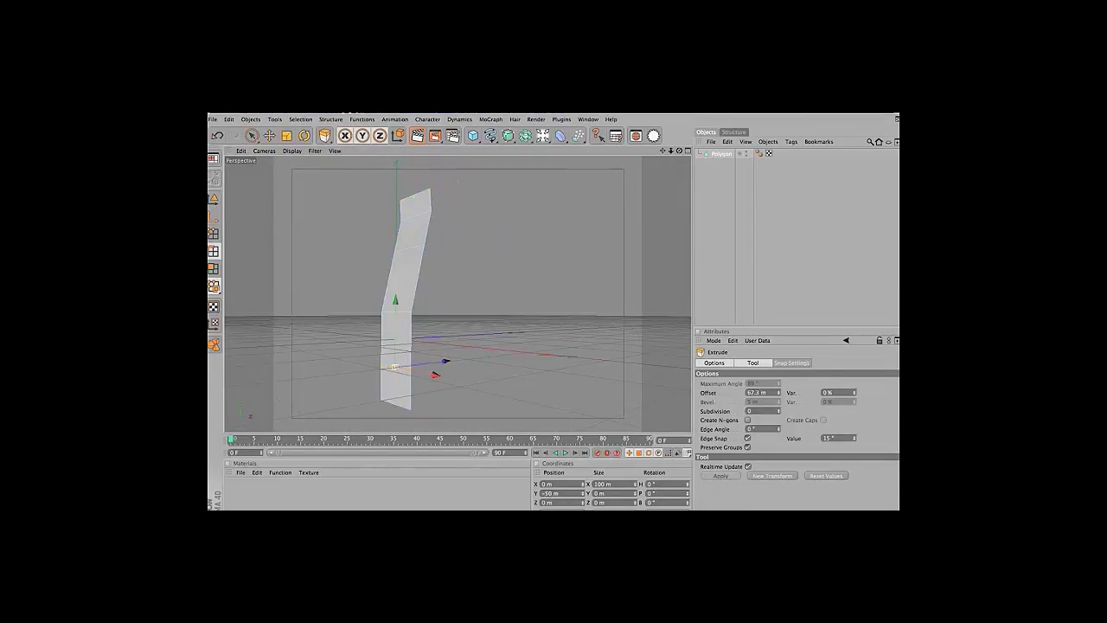
drag(393, 367, 418, 388)
key(space)
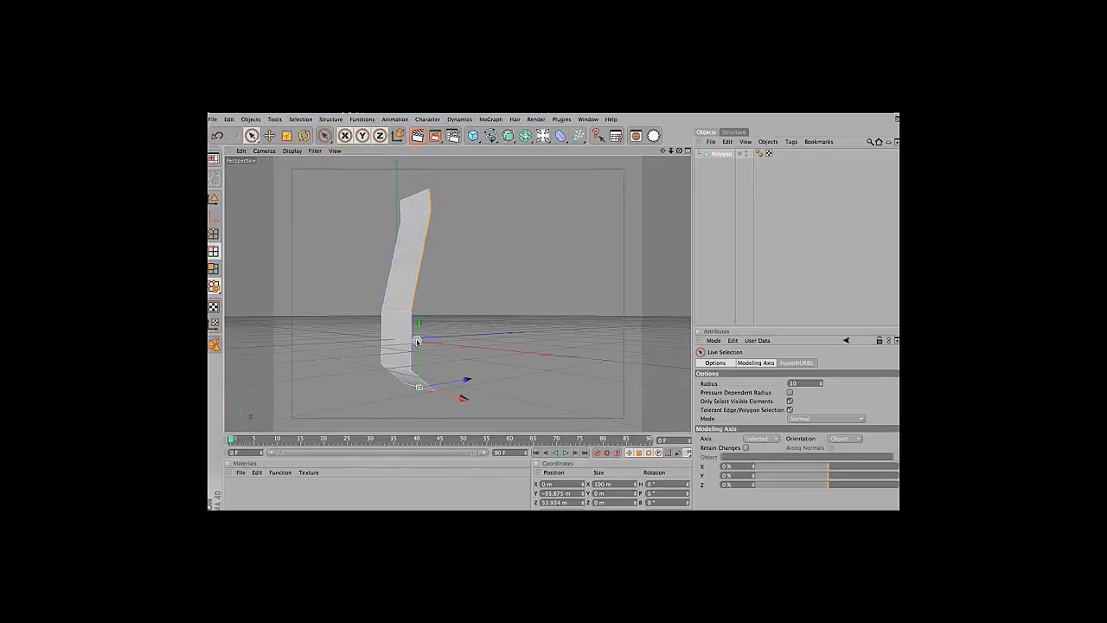
Extrude an edge again to lengthen the strip and select the top-right corner edge
key(space)
mouse_move(417, 342)
mouse_down()
mouse_move(471, 285)
mouse_move(485, 311)
mouse_move(466, 268)
mouse_up()
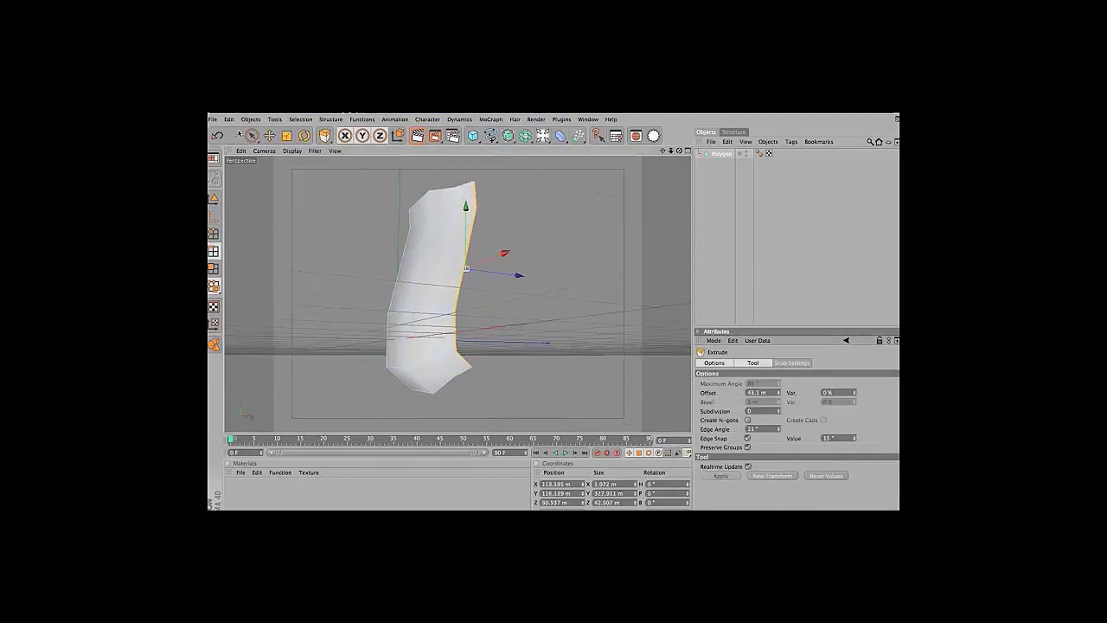
key(space)
alt+drag(453, 390, 438, 357)
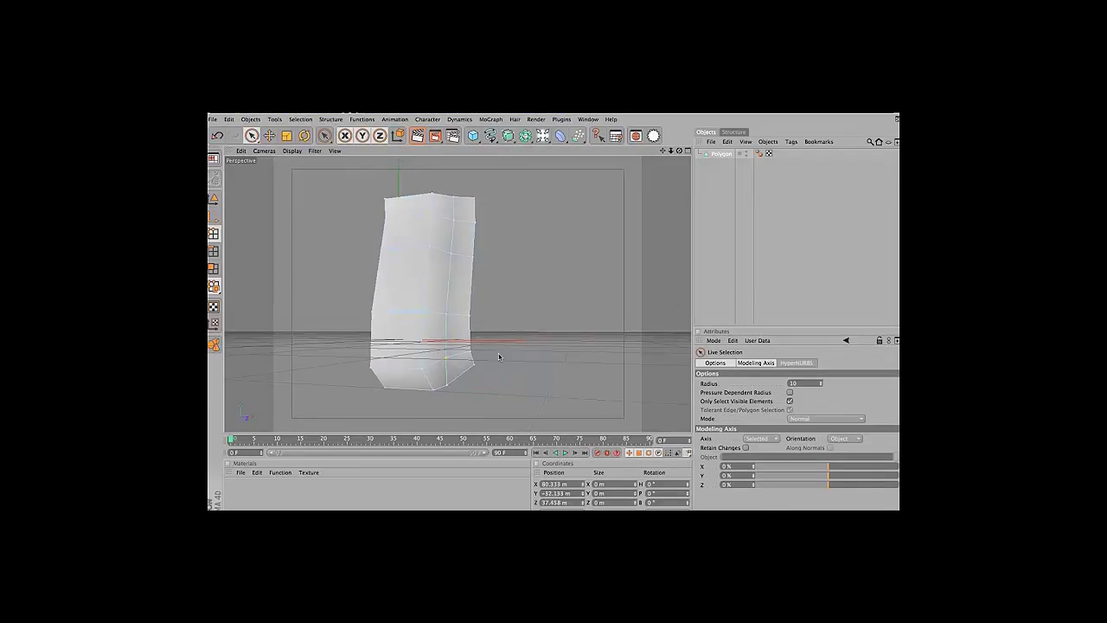
click(436, 303)
alt+drag(437, 314, 484, 294)
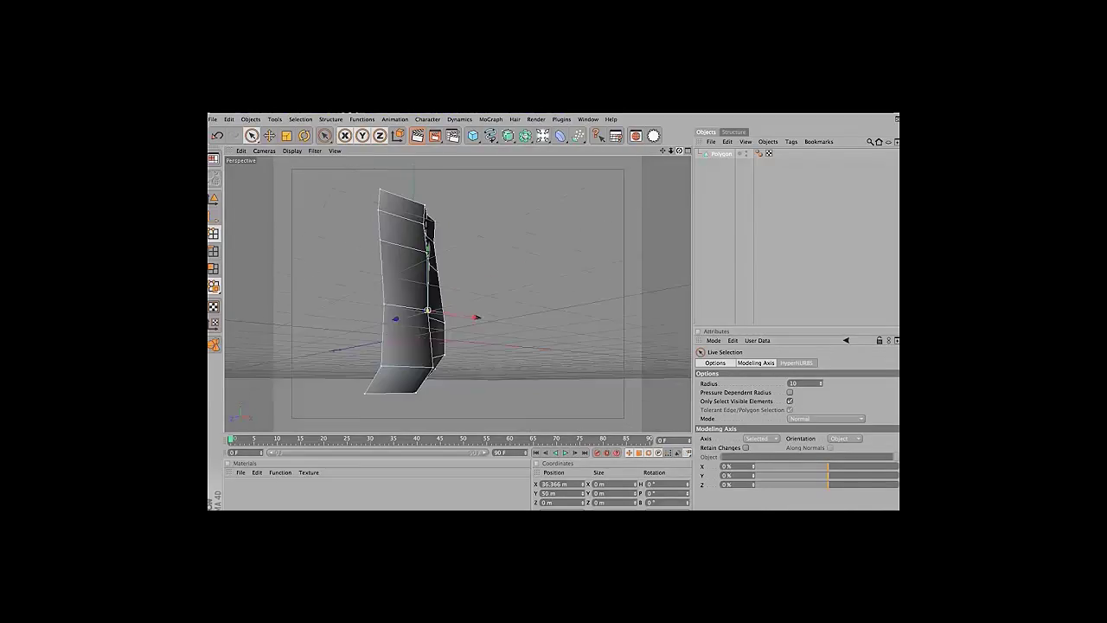
click(469, 212)
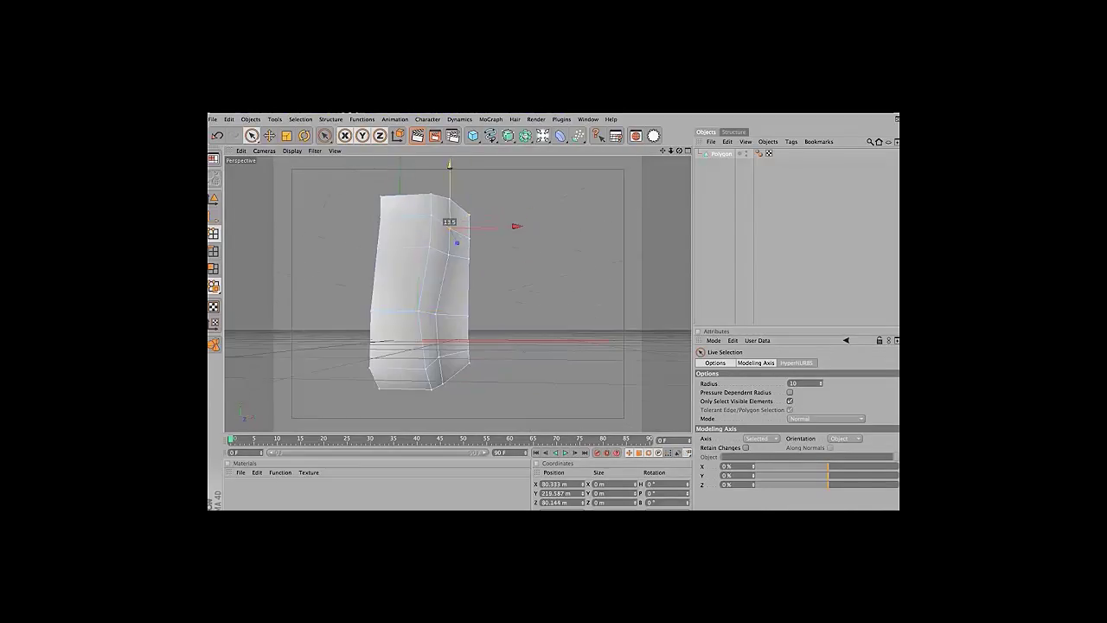
Place the polygon under a HyperNURBS wrapped in a Symmetry object
alt+drag(508, 136, 539, 141)
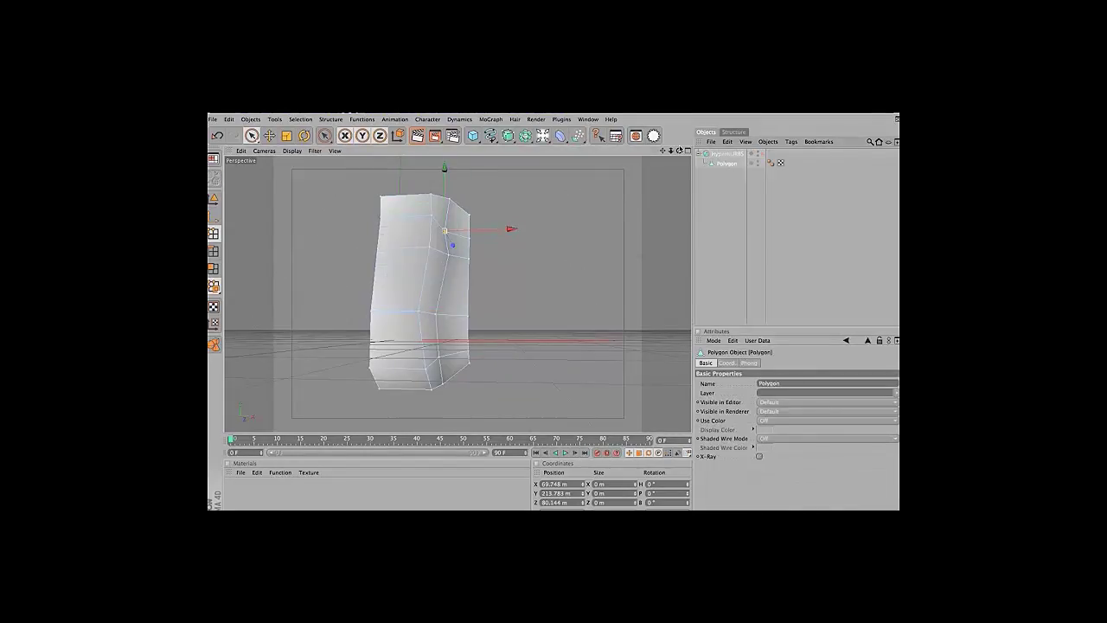
key(0)
alt+drag(484, 259, 542, 139)
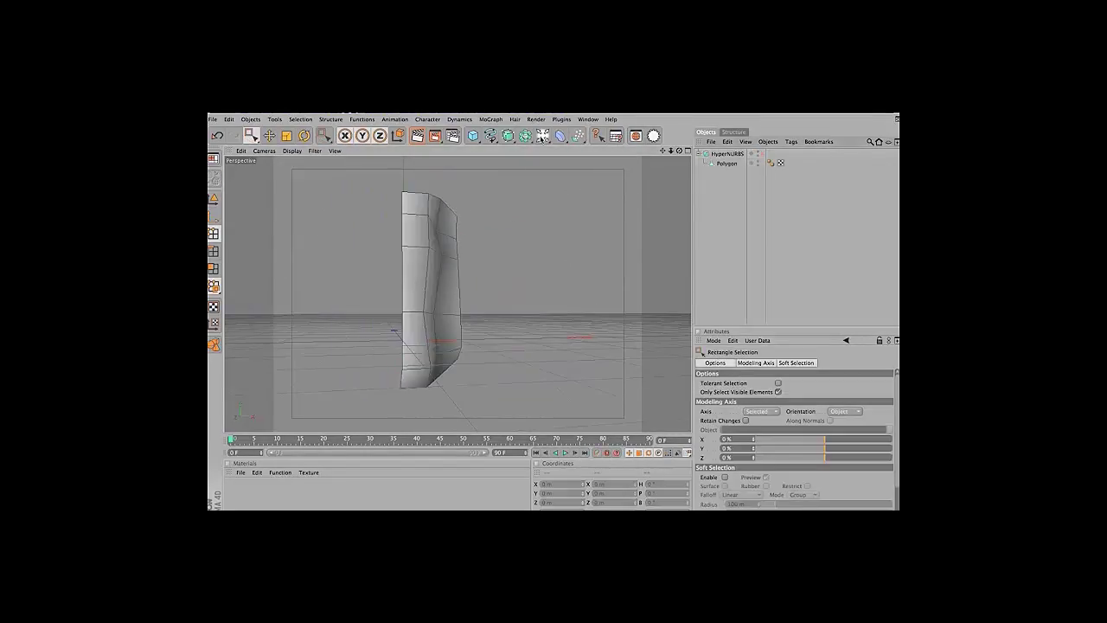
alt+click(525, 135)
click(726, 173)
alt+drag(484, 260, 458, 178)
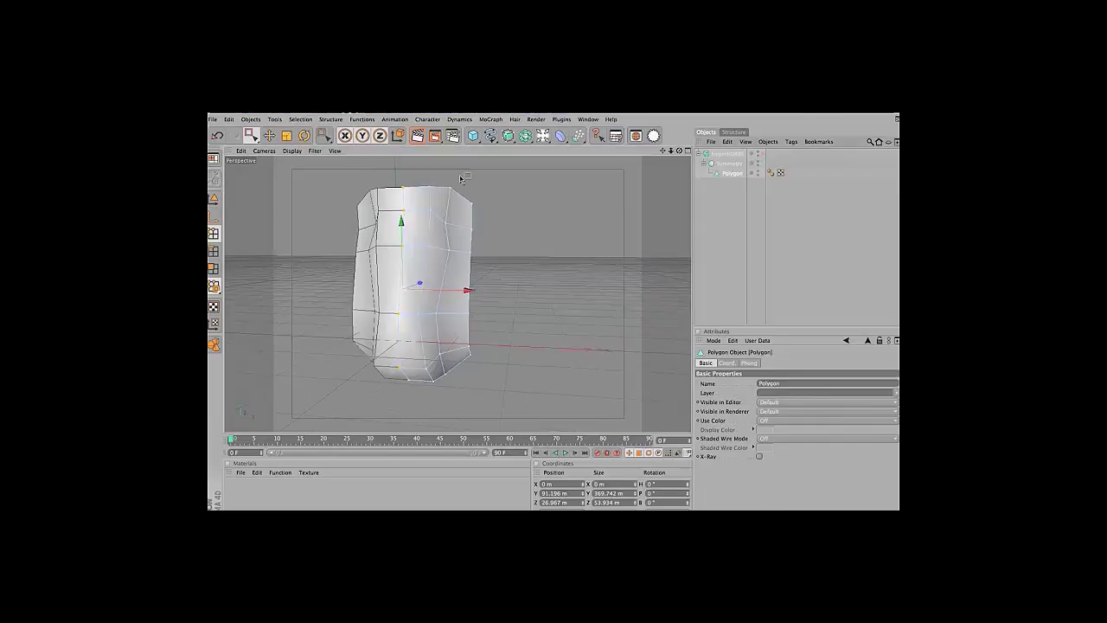
Extrude the selected polygons inward from a high-angle view
key(9)
mouse_move(484, 259)
alt+mouse_down()
mouse_move(430, 215)
mouse_move(670, 160)
alt+mouse_up()
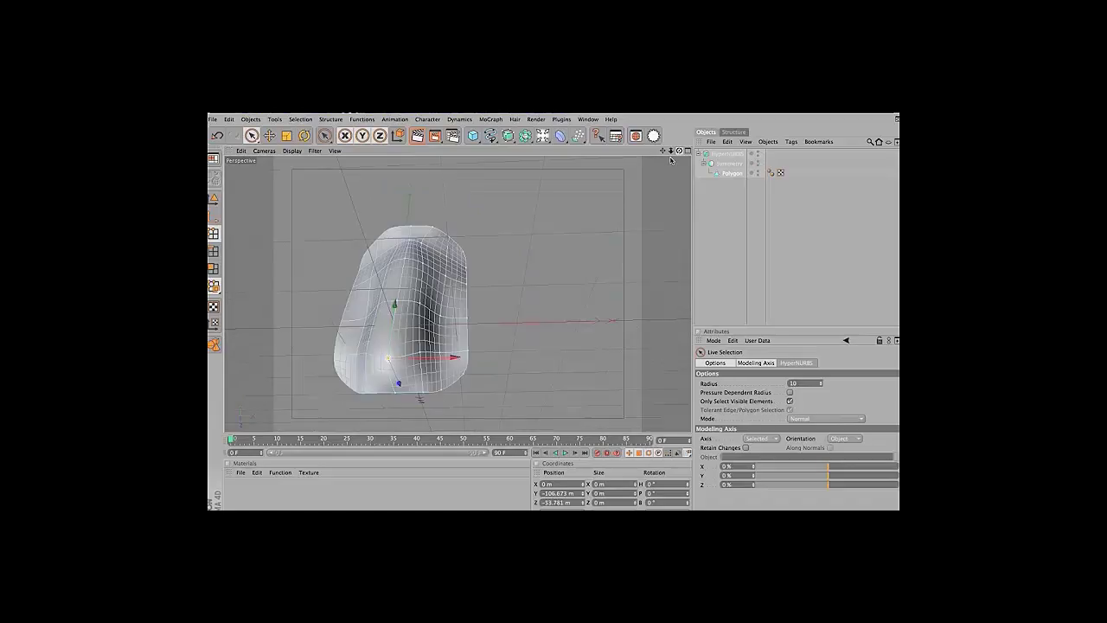
alt+drag(396, 389, 401, 332)
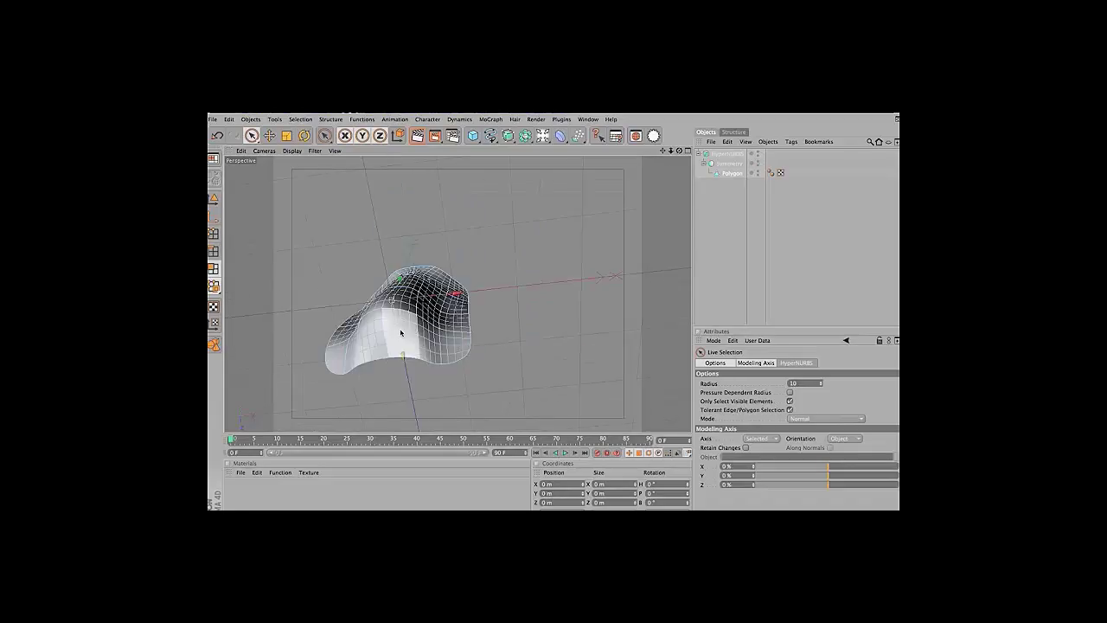
right_click(485, 240)
click(502, 240)
mouse_move(485, 285)
mouse_down()
mouse_move(398, 340)
mouse_move(426, 387)
mouse_move(430, 363)
mouse_up()
Switch the viewport display to the default light preview
alt+drag(519, 259, 497, 356)
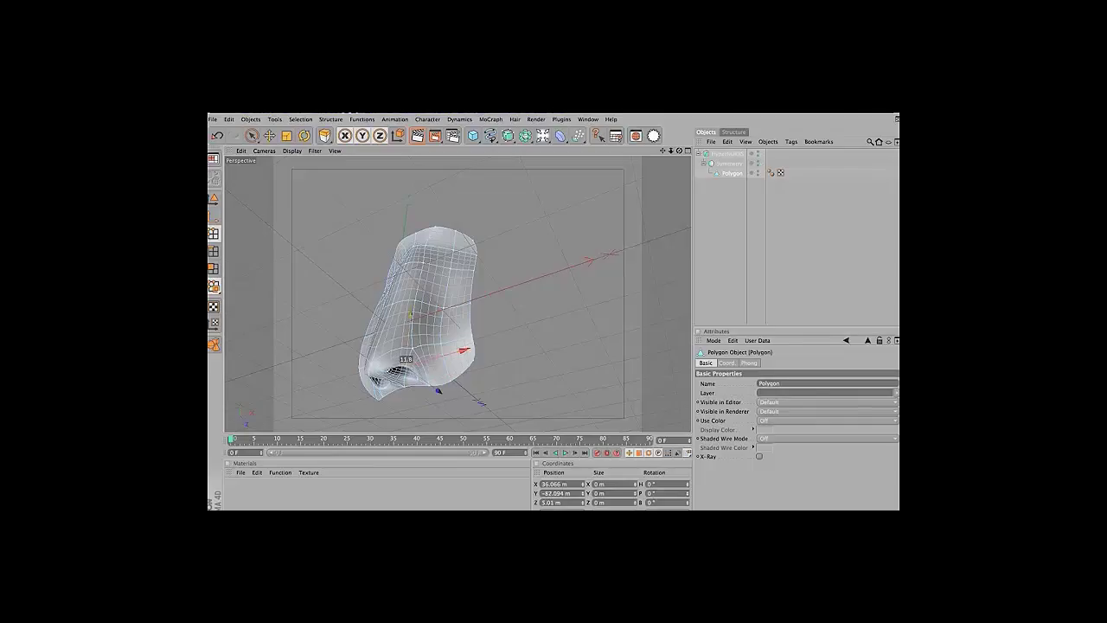
mouse_move(464, 350)
alt+mouse_down()
mouse_move(424, 382)
mouse_move(484, 286)
alt+mouse_up()
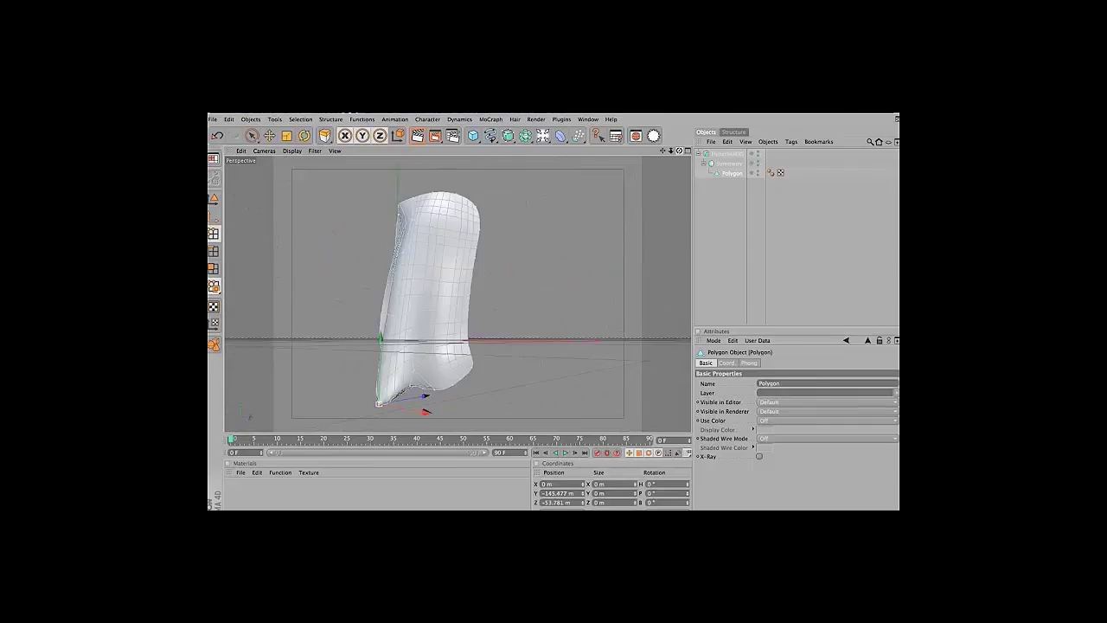
click(293, 150)
click(312, 364)
Extrude the selected polygons outward to thicken the mesh
drag(662, 198, 657, 192)
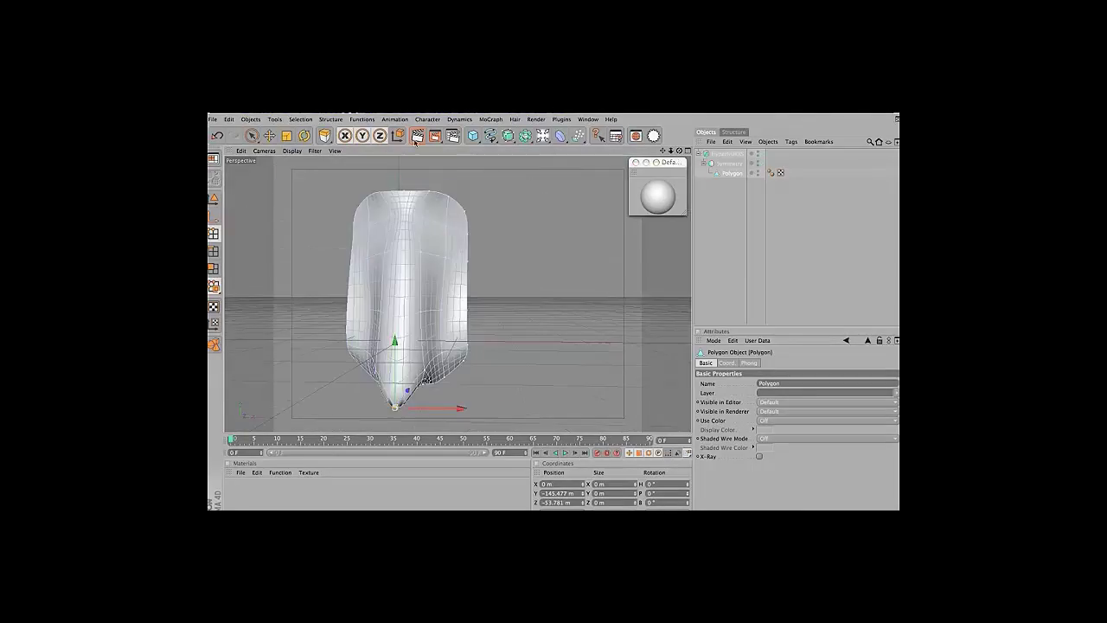
alt+drag(484, 286, 415, 294)
alt+drag(605, 260, 525, 235)
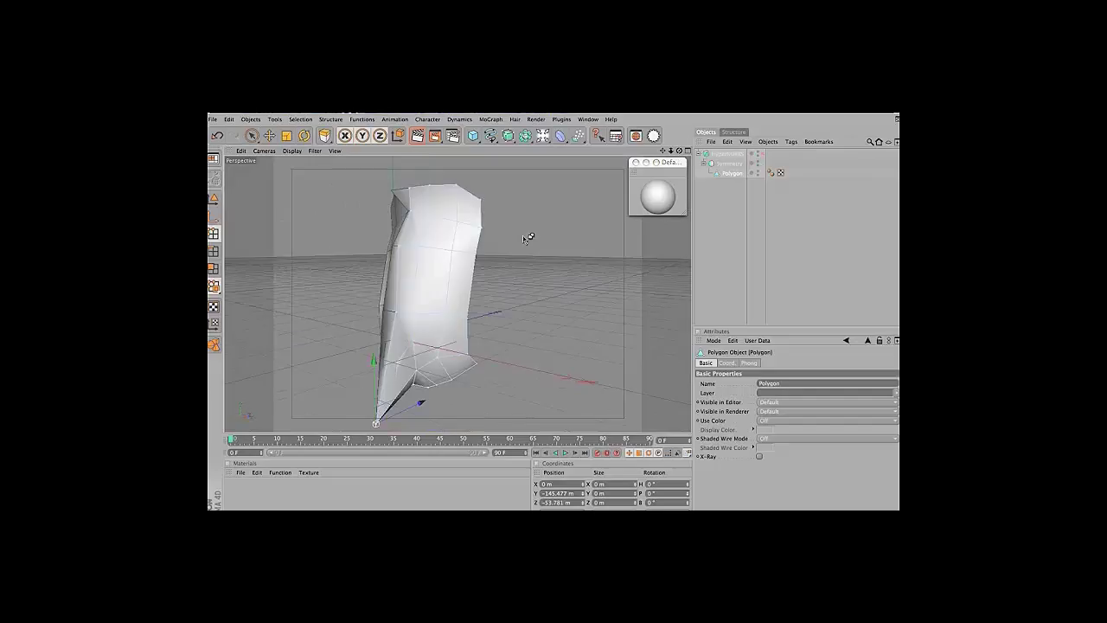
right_click(526, 235)
click(519, 164)
drag(484, 363, 530, 392)
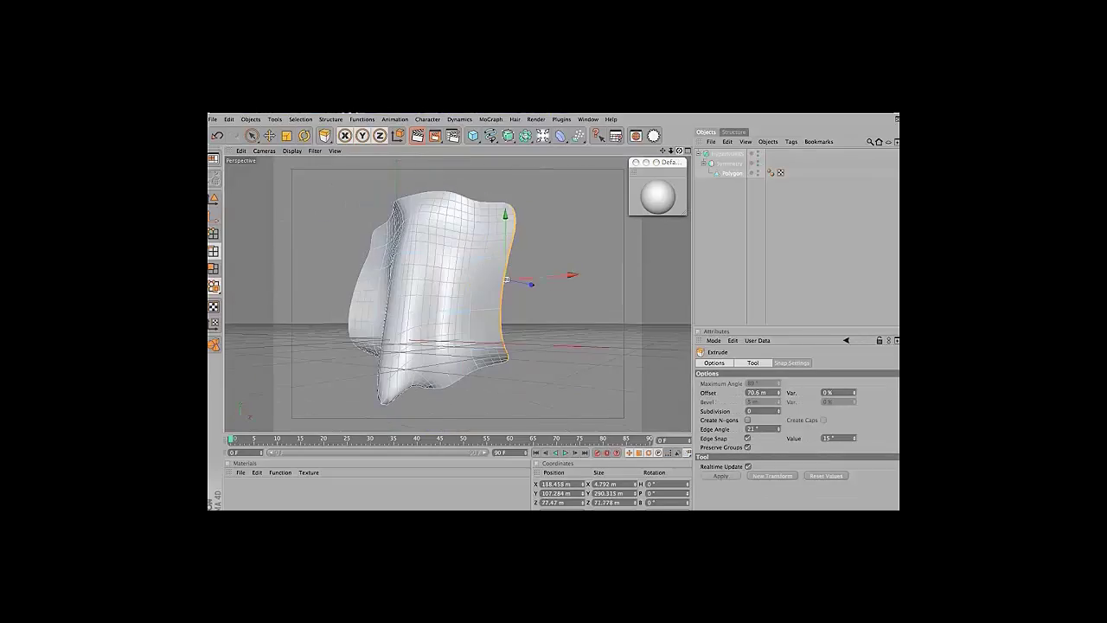
Turn smoothing off to inspect the low-poly nose cage, then back on
key(r)
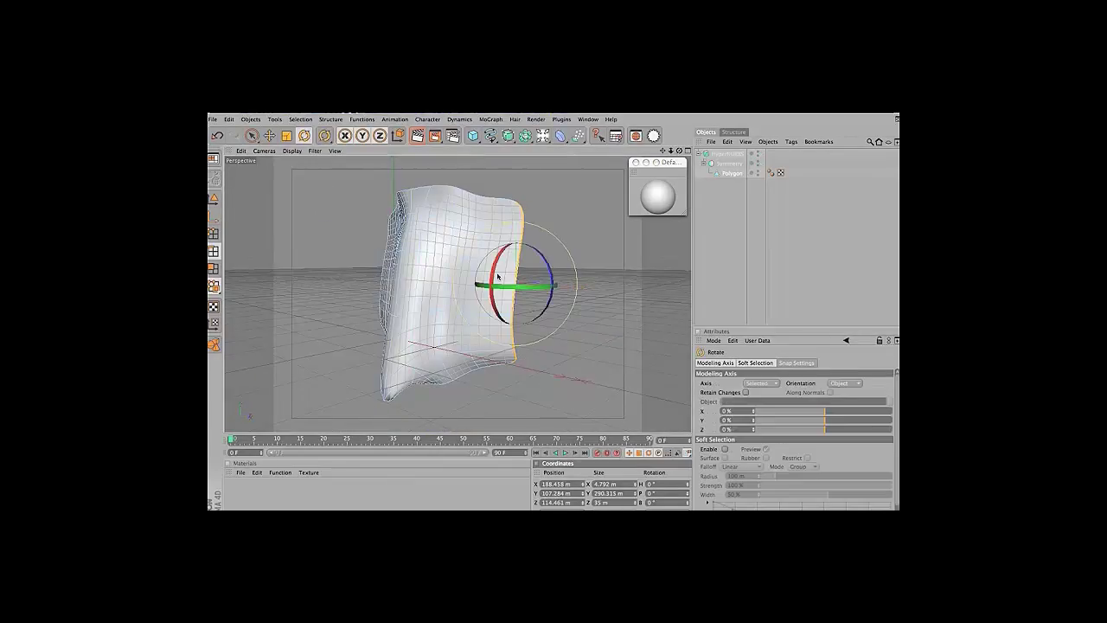
key(9)
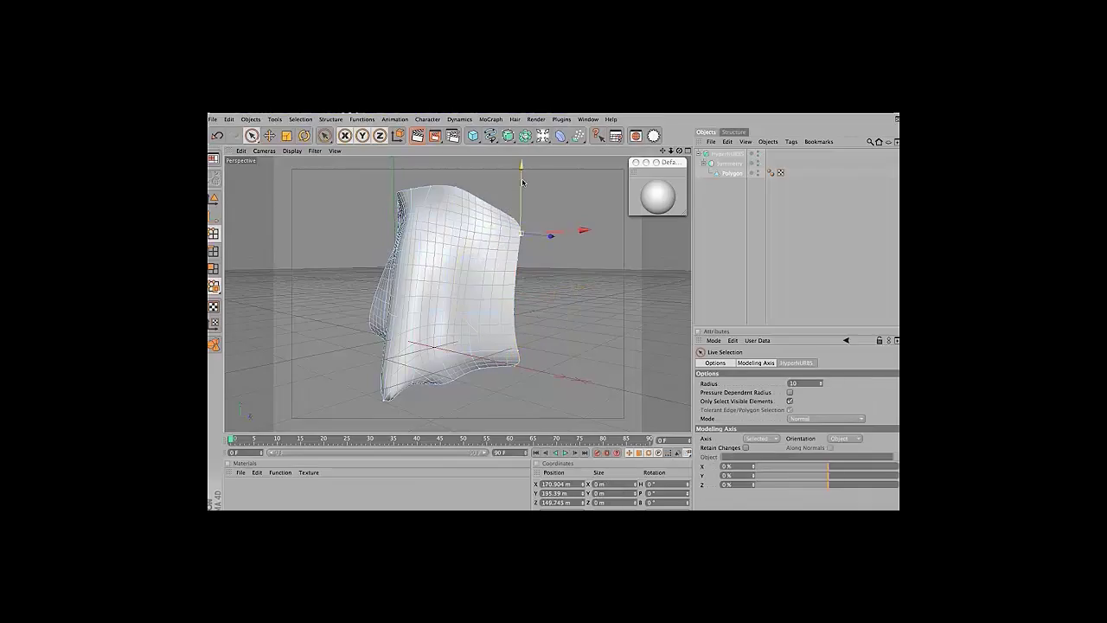
alt+drag(522, 182, 479, 248)
alt+drag(482, 288, 421, 391)
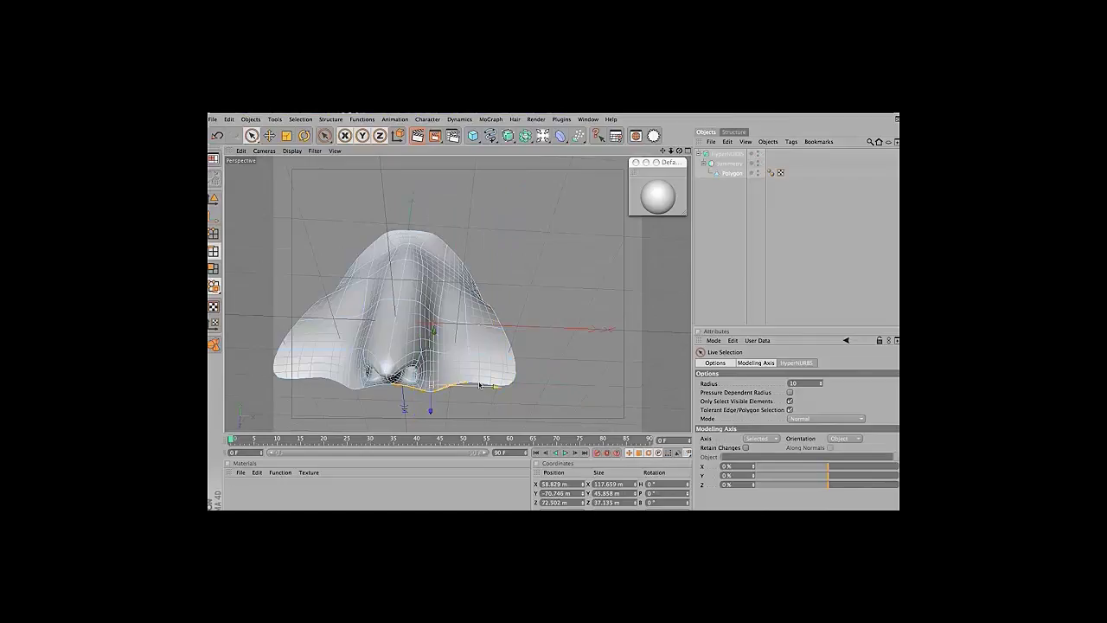
key(d)
mouse_move(554, 294)
alt+mouse_down()
mouse_move(467, 329)
mouse_move(531, 338)
alt+mouse_up()
key(q)
key(e)
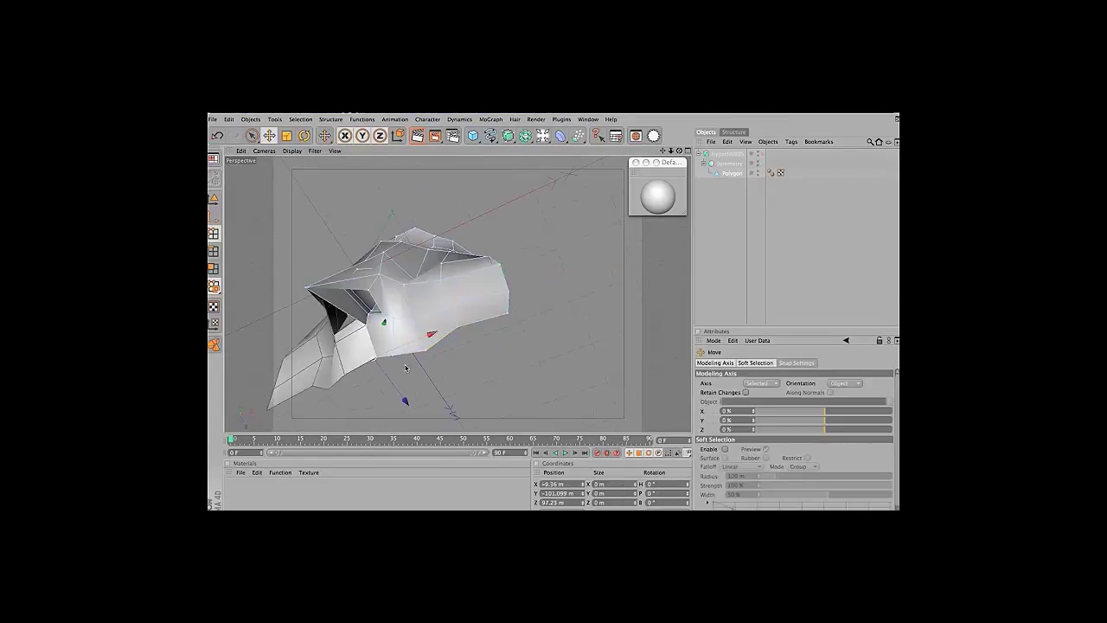
mouse_move(408, 396)
alt+mouse_down()
mouse_move(339, 350)
mouse_move(373, 313)
mouse_move(536, 344)
alt+mouse_up()
click(753, 152)
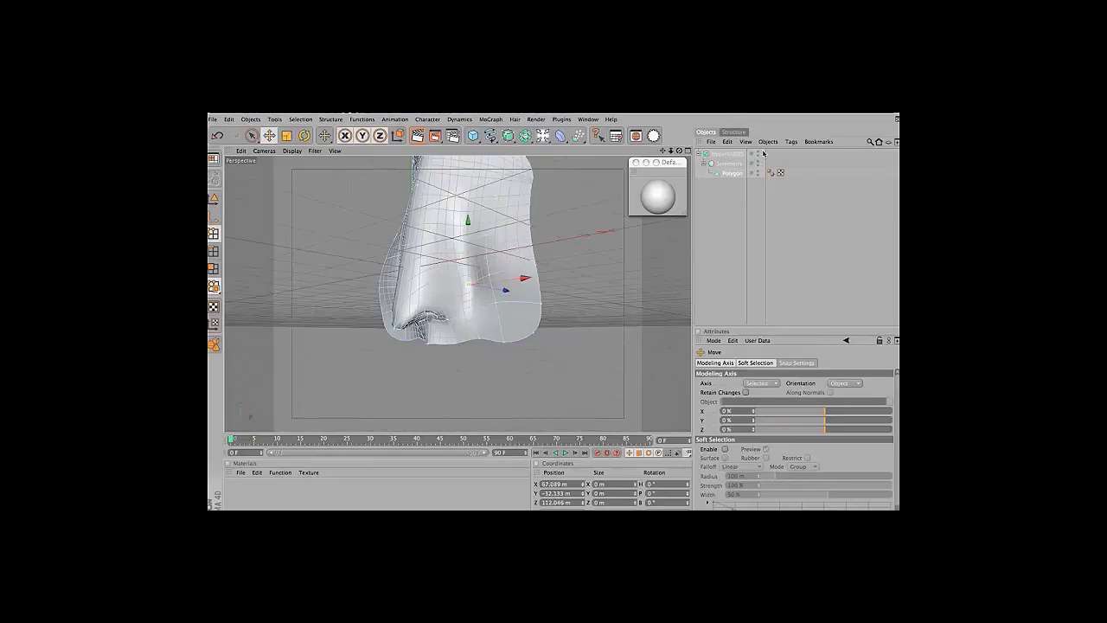
Extrude the outer side edge outward to widen the nose mesh
mouse_move(455, 281)
alt+mouse_down()
mouse_move(665, 197)
mouse_move(446, 288)
mouse_move(480, 196)
alt+mouse_up()
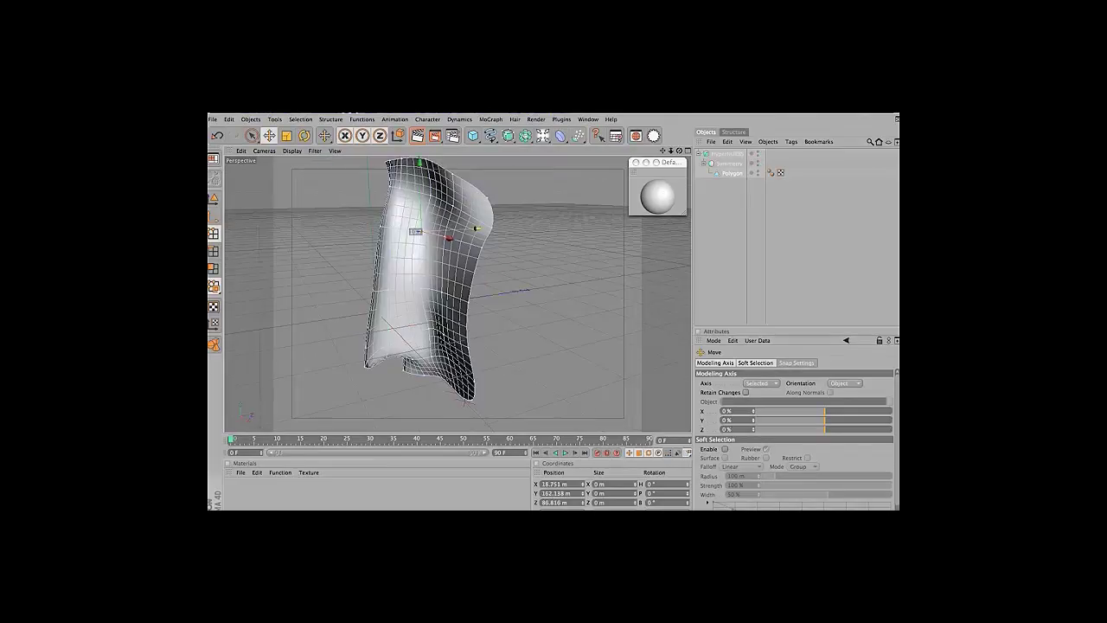
mouse_move(480, 196)
alt+mouse_down()
mouse_move(415, 328)
mouse_move(386, 355)
alt+mouse_up()
alt+drag(691, 161, 499, 167)
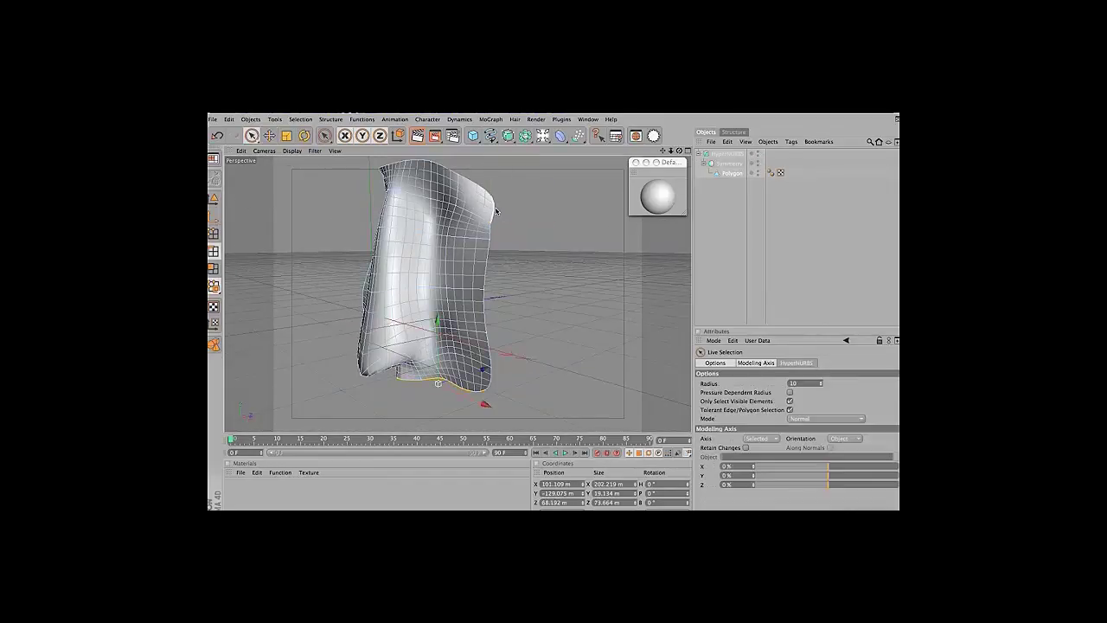
key(d)
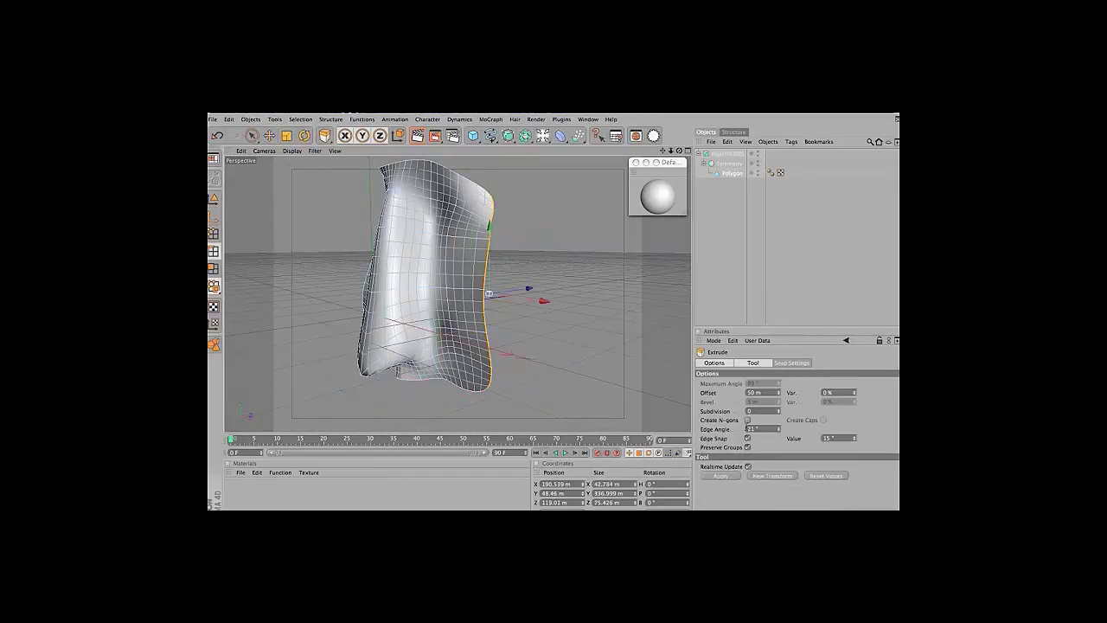
drag(581, 257, 580, 228)
Raise a top point to reshape the mesh's upper edge
drag(679, 151, 640, 155)
click(611, 484)
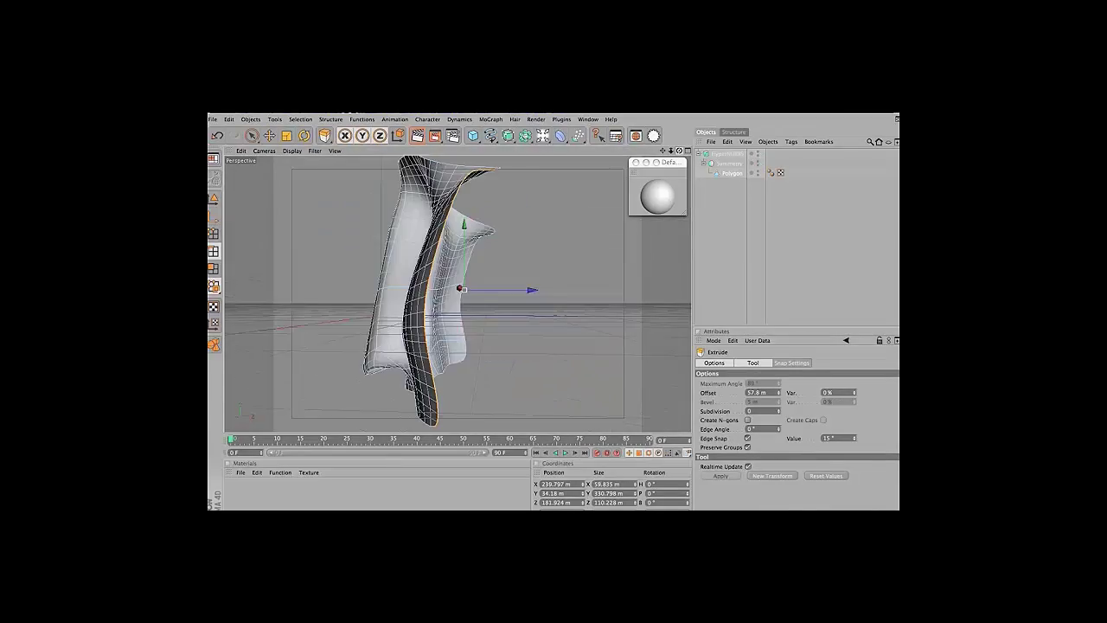
mouse_move(543, 260)
mouse_down()
mouse_move(545, 240)
mouse_move(577, 259)
mouse_up()
key(space)
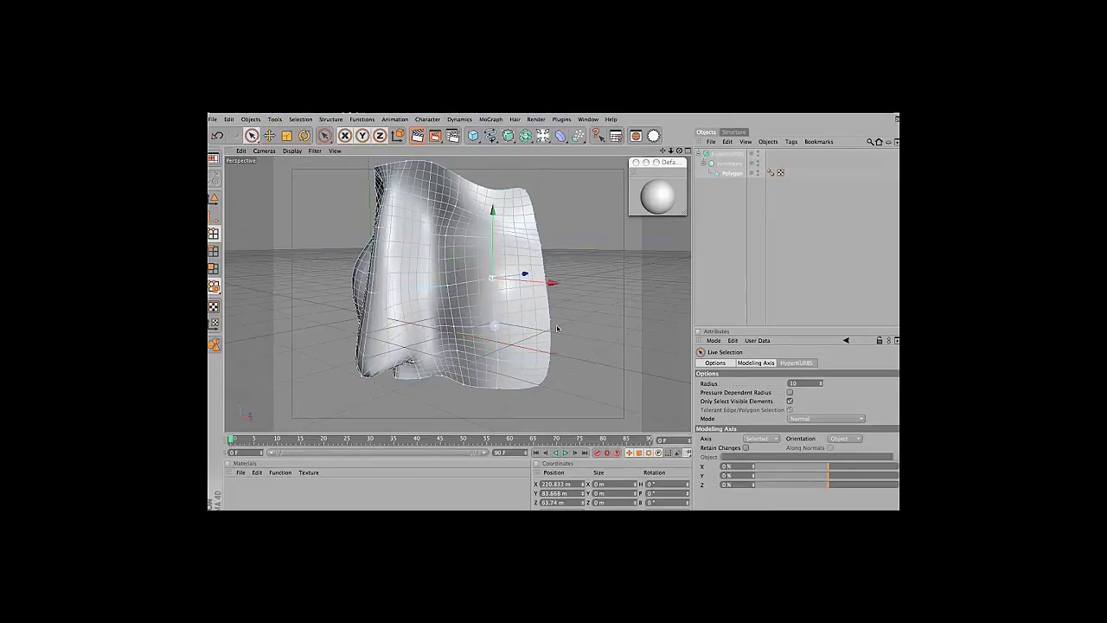
alt+drag(458, 286, 493, 298)
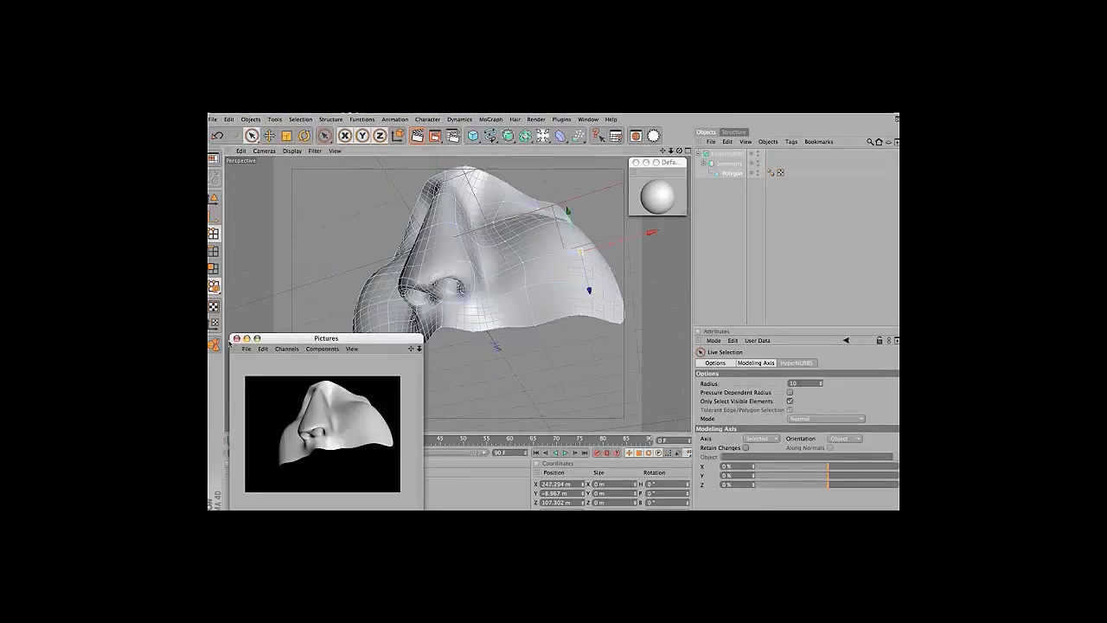
Extrude the face mesh's top edge upward in Edge mode
click(213, 251)
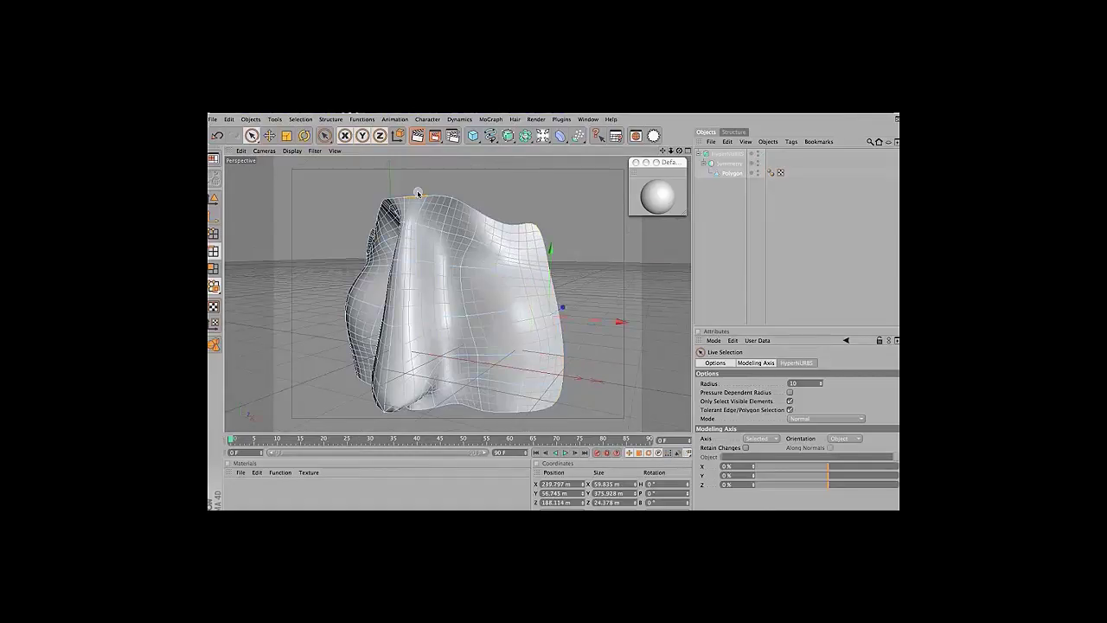
key(d)
drag(523, 225, 473, 211)
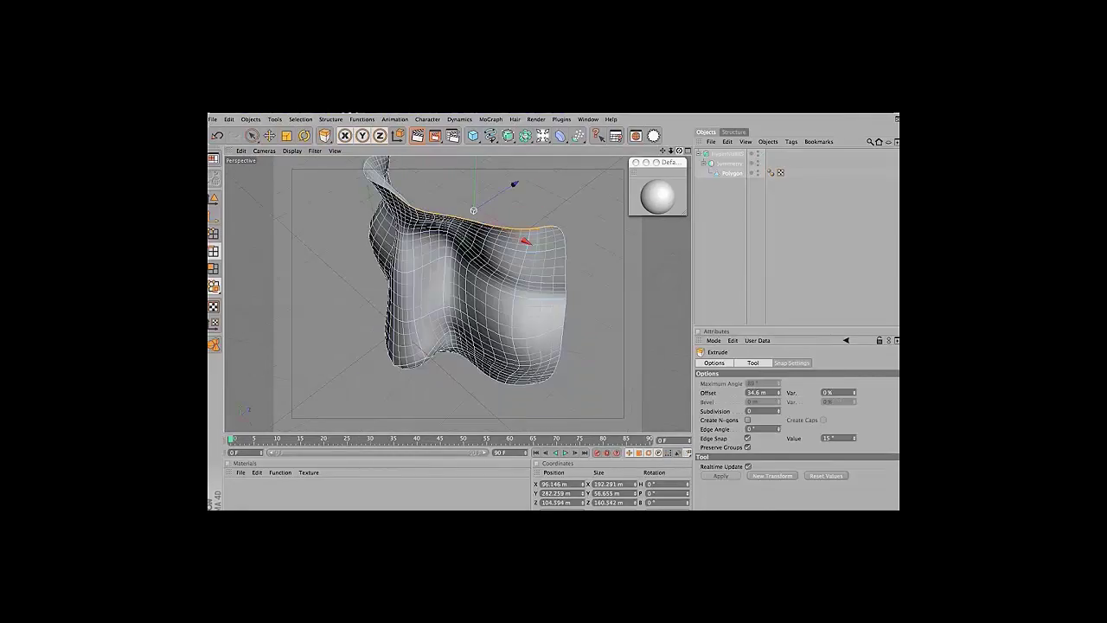
mouse_move(519, 182)
alt+mouse_down()
mouse_move(570, 217)
mouse_move(311, 284)
alt+mouse_up()
key(space)
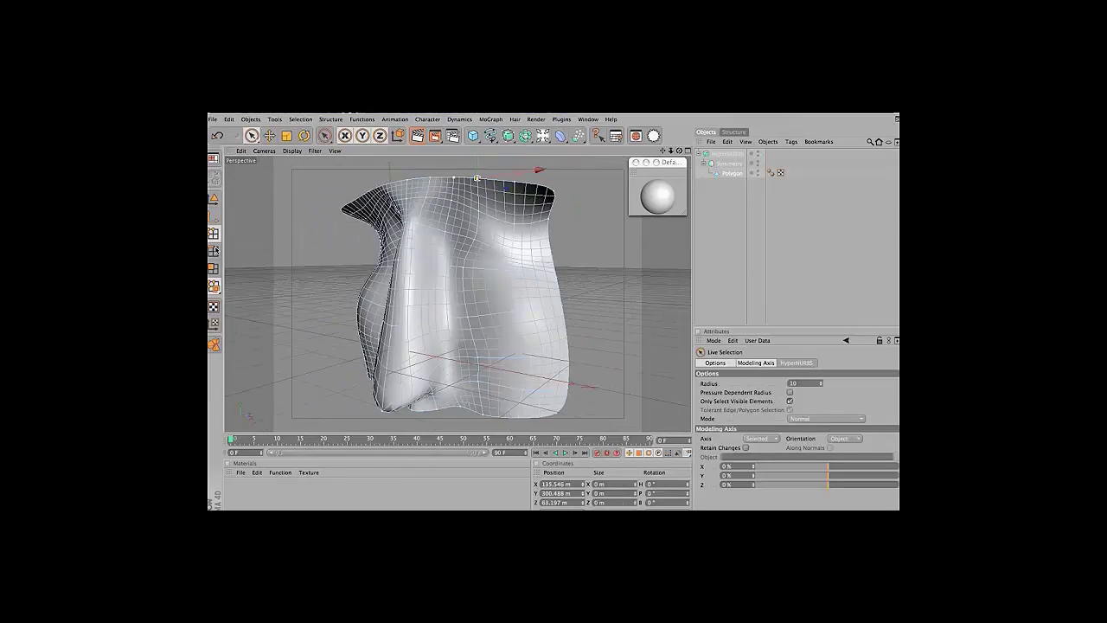
Select the mesh's top-right corner point in Point mode
click(214, 251)
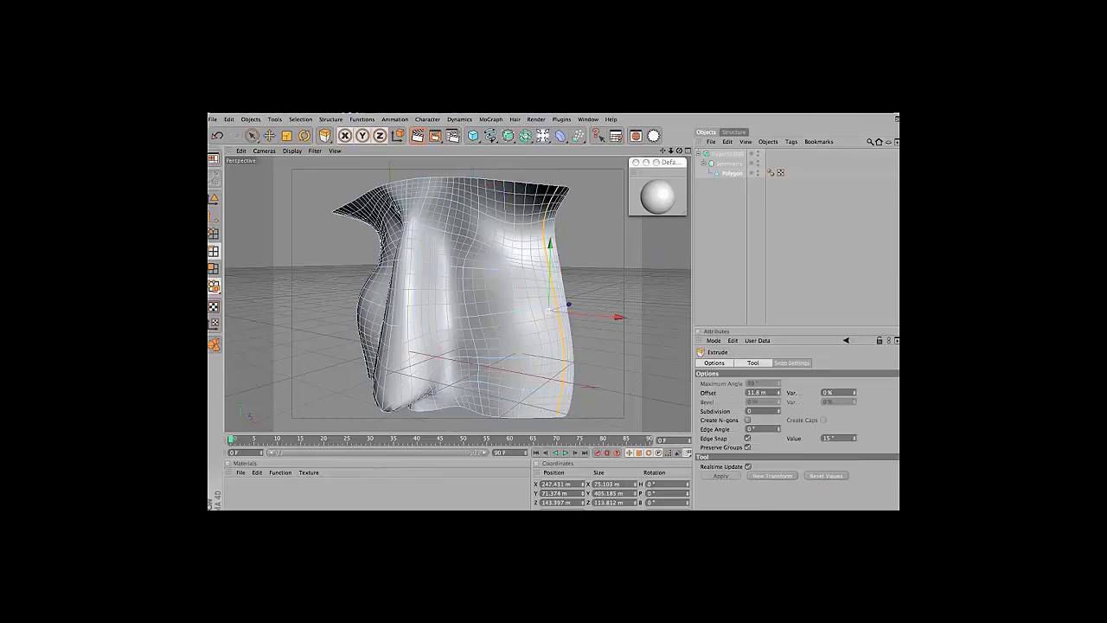
alt+drag(613, 344, 518, 260)
click(214, 233)
click(597, 213)
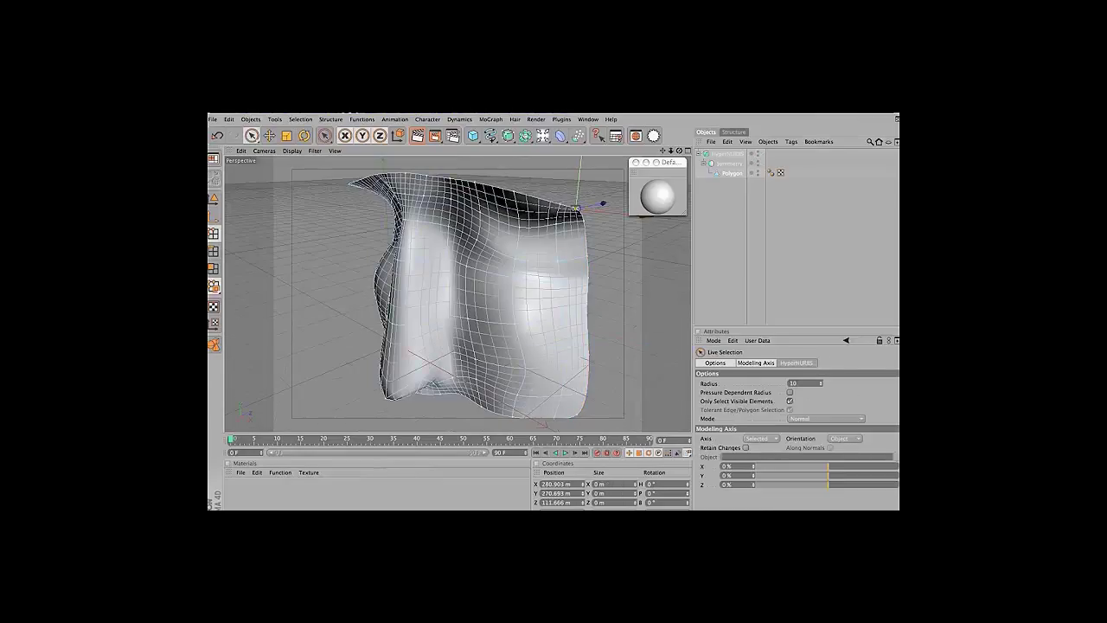
mouse_move(601, 205)
alt+mouse_down()
mouse_move(541, 205)
mouse_move(531, 173)
mouse_move(556, 210)
mouse_move(554, 168)
mouse_move(211, 262)
alt+mouse_up()
Inset a patch of upper-face polygons to start the eye
click(212, 262)
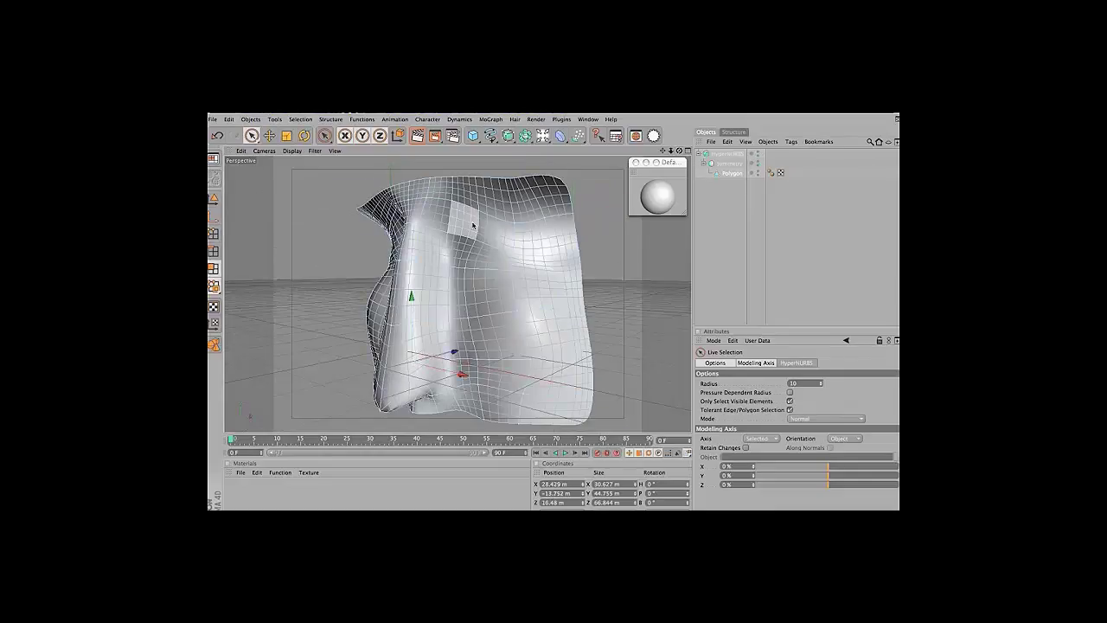
drag(458, 212, 550, 208)
key(i)
drag(663, 151, 487, 261)
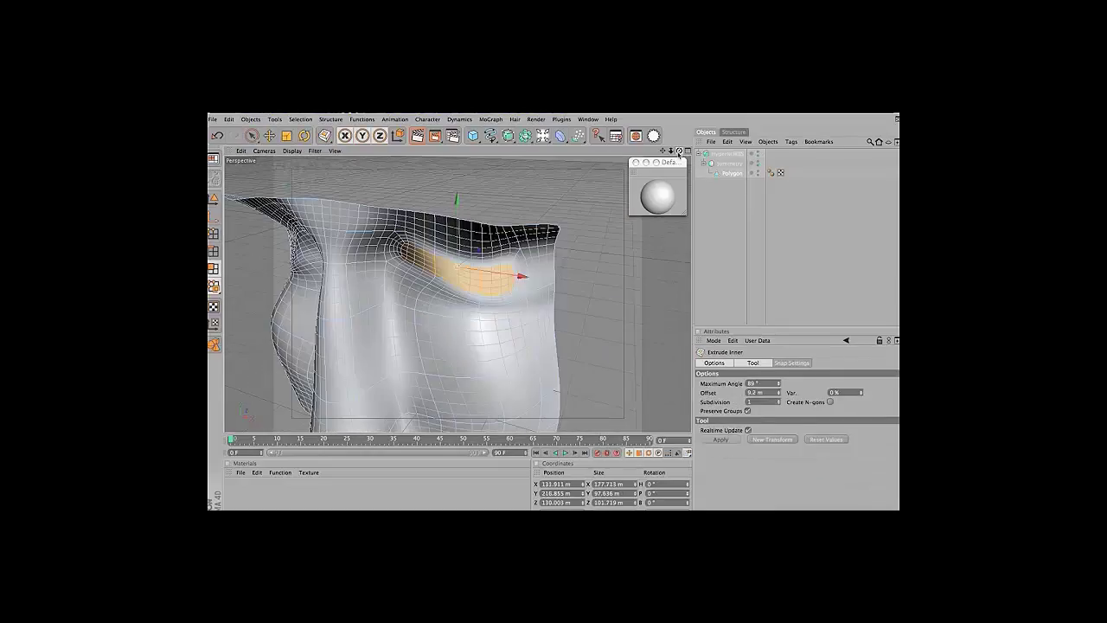
Select points around the inset eye area
key(space)
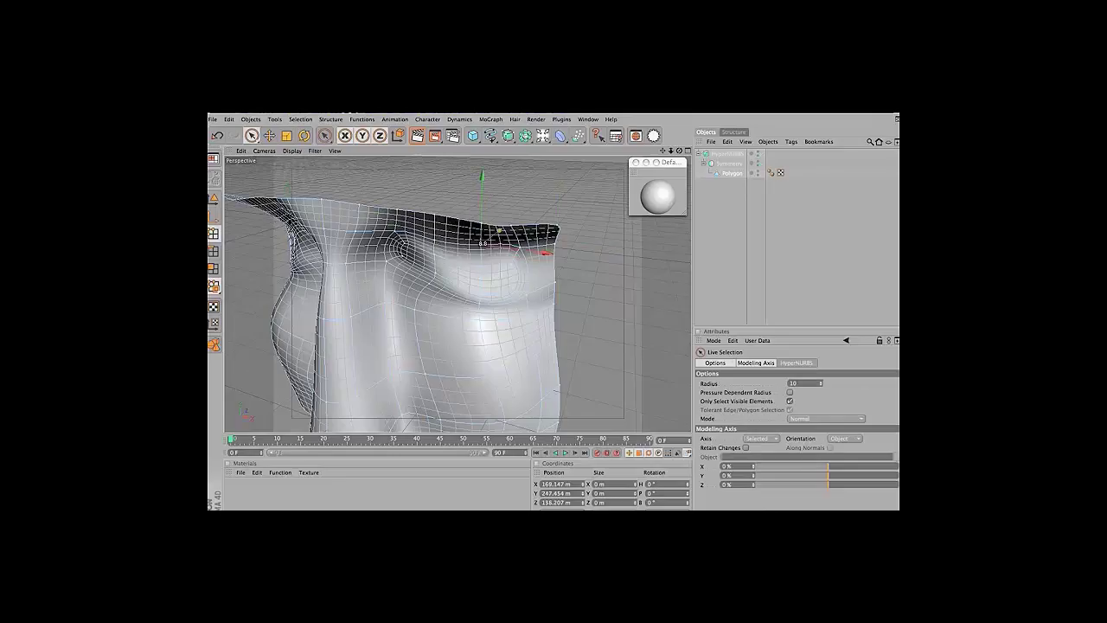
click(404, 254)
click(479, 303)
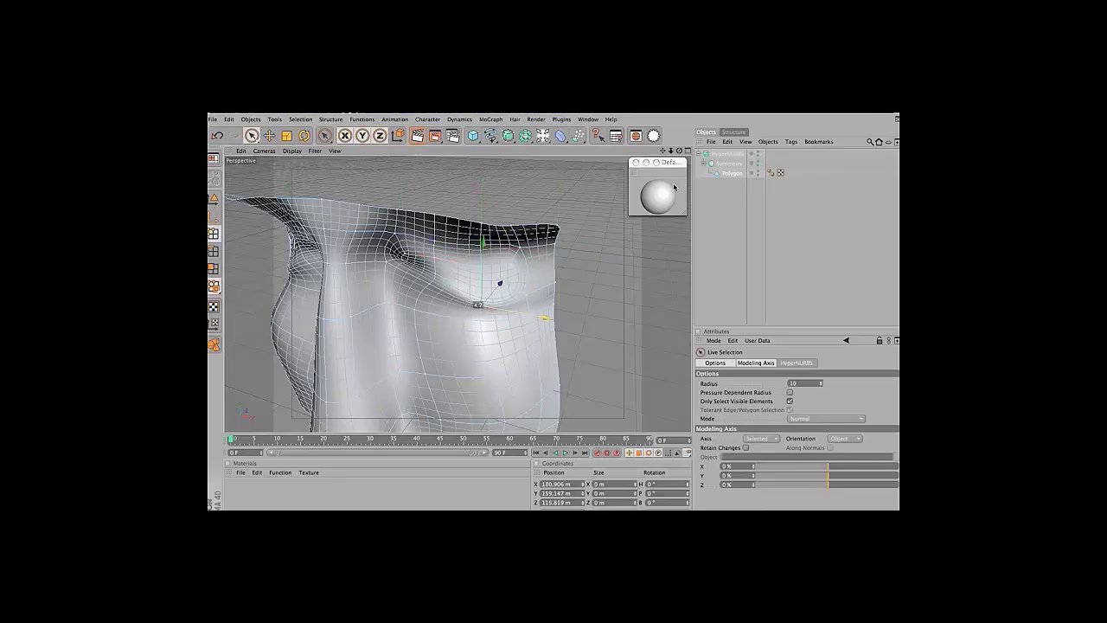
drag(679, 151, 484, 259)
click(482, 301)
drag(680, 151, 453, 297)
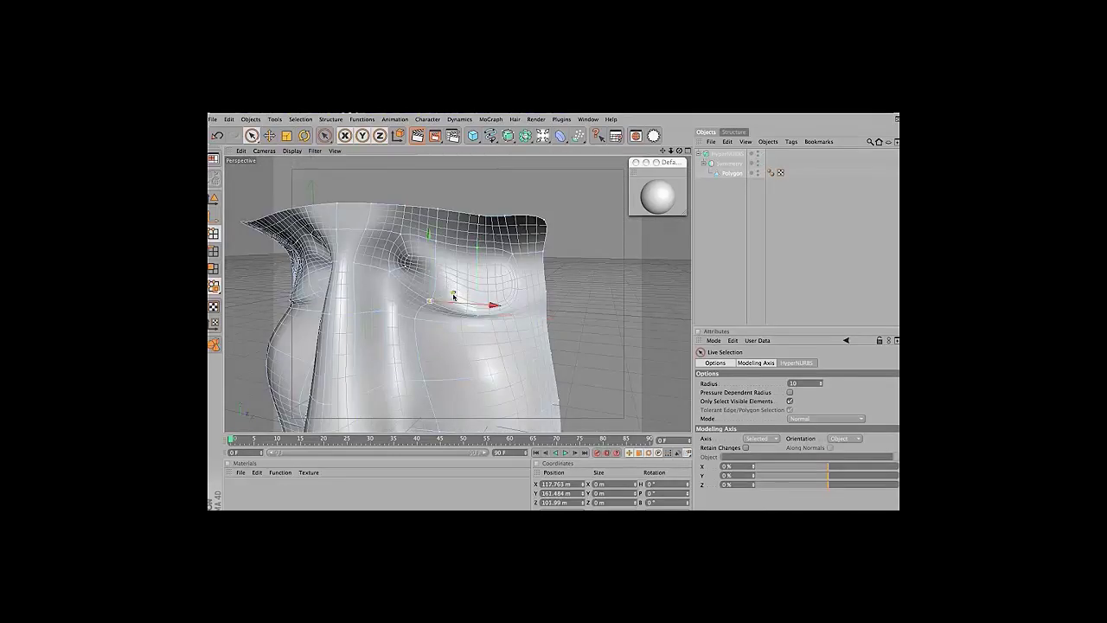
drag(680, 151, 433, 302)
click(425, 295)
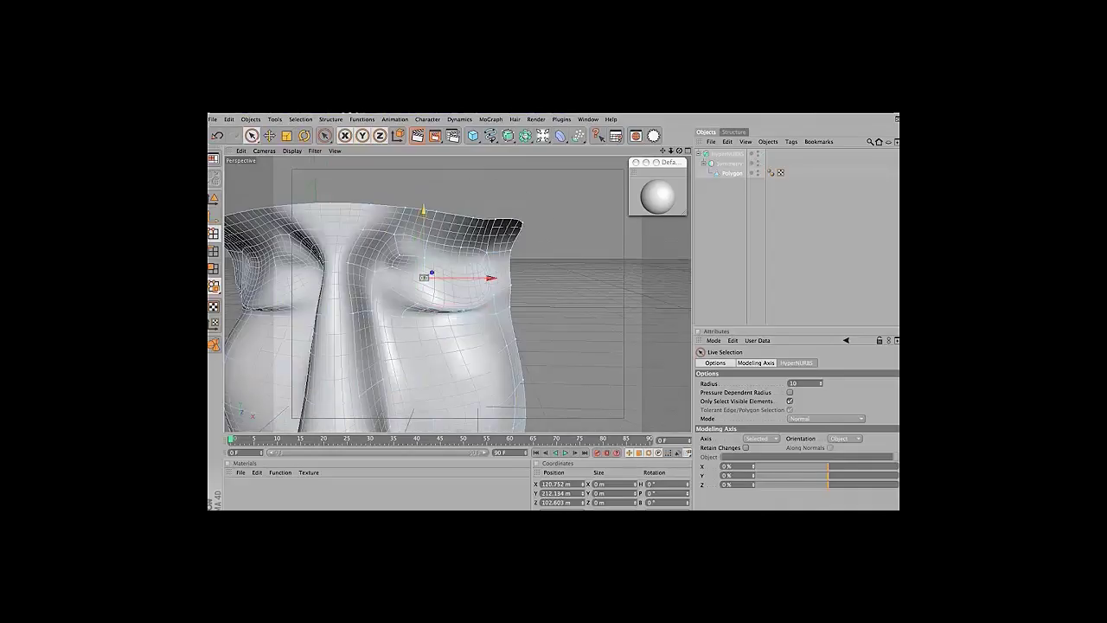
click(416, 294)
drag(680, 150, 411, 199)
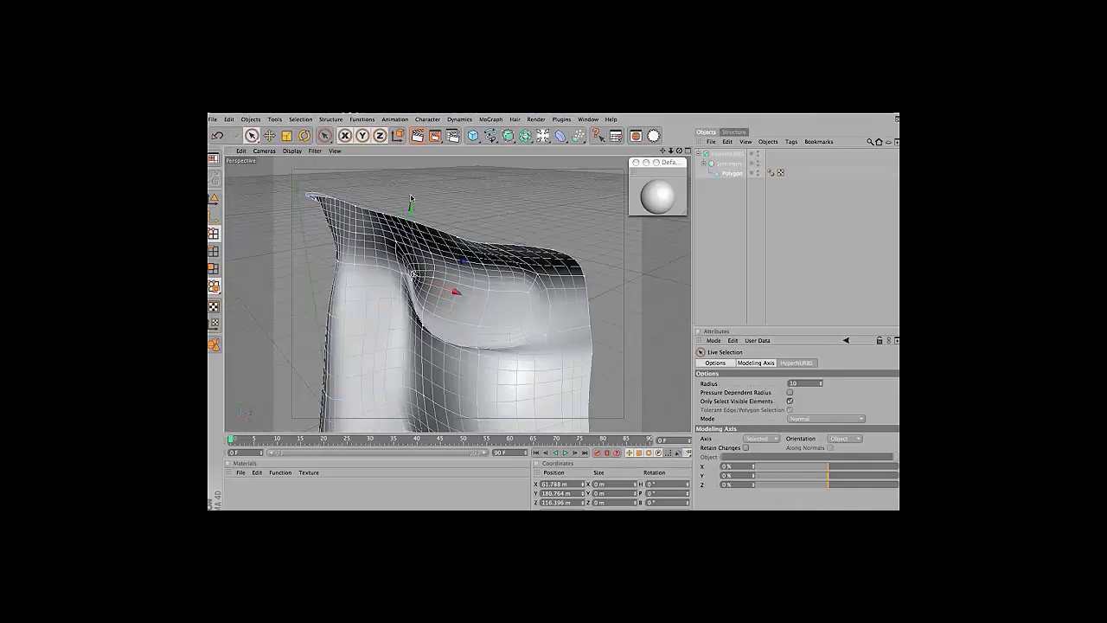
drag(679, 151, 454, 264)
click(451, 264)
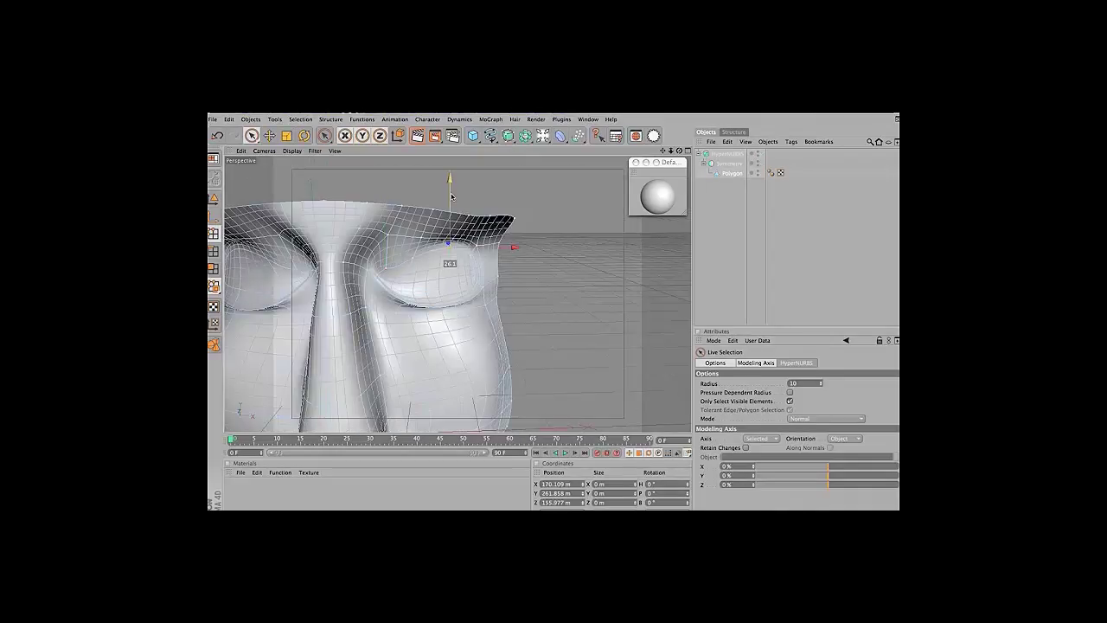
Lift, push forward and shift the selected point to shape the brow
drag(679, 151, 492, 258)
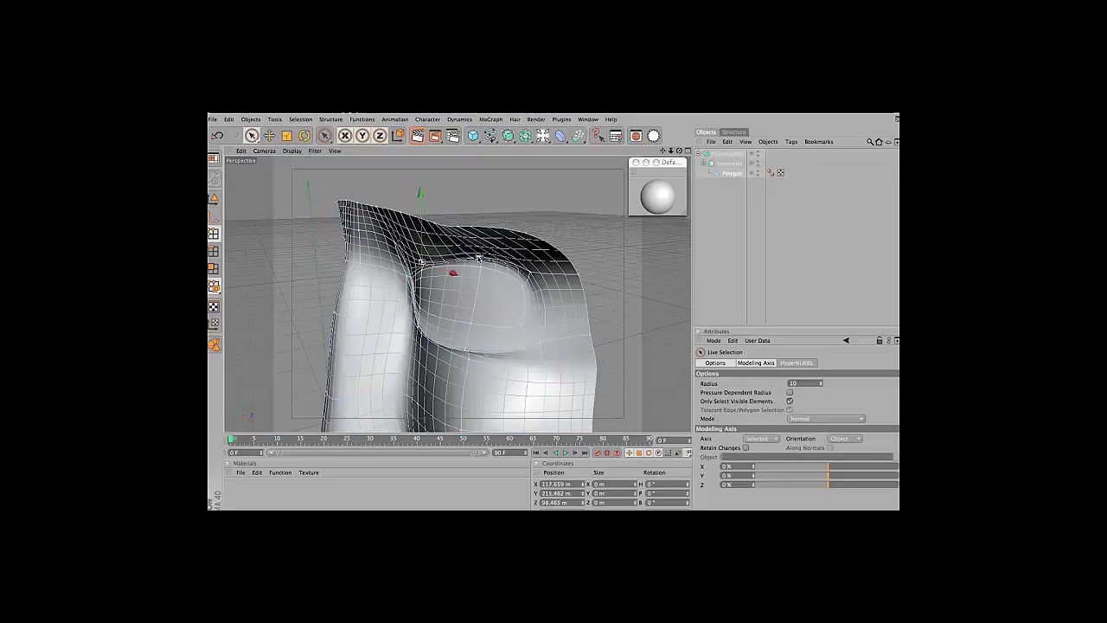
drag(420, 246, 472, 221)
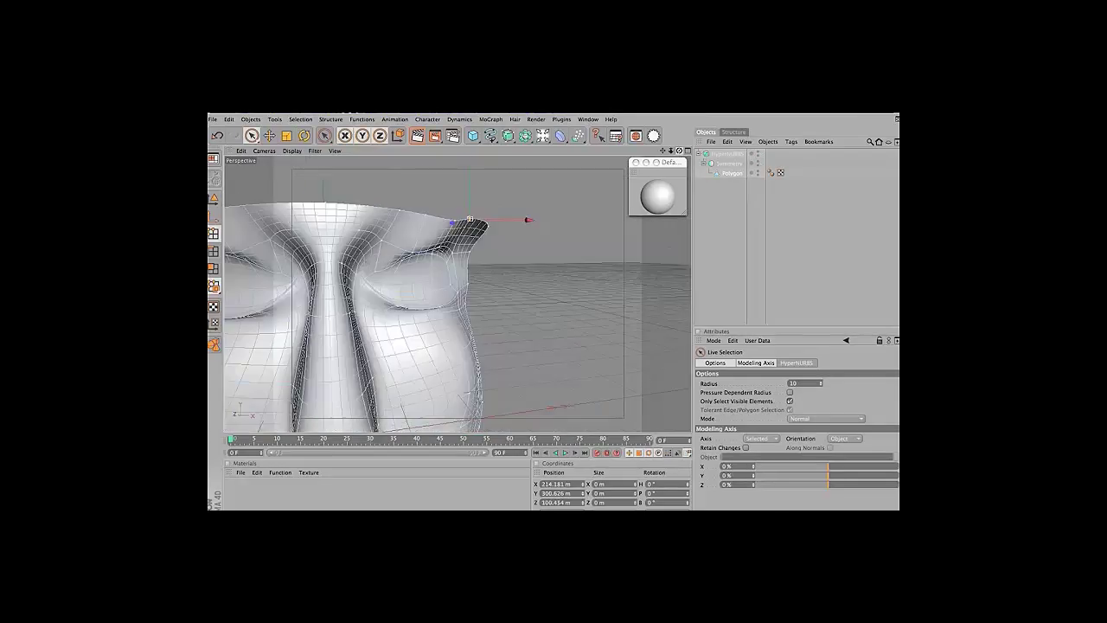
drag(680, 151, 603, 189)
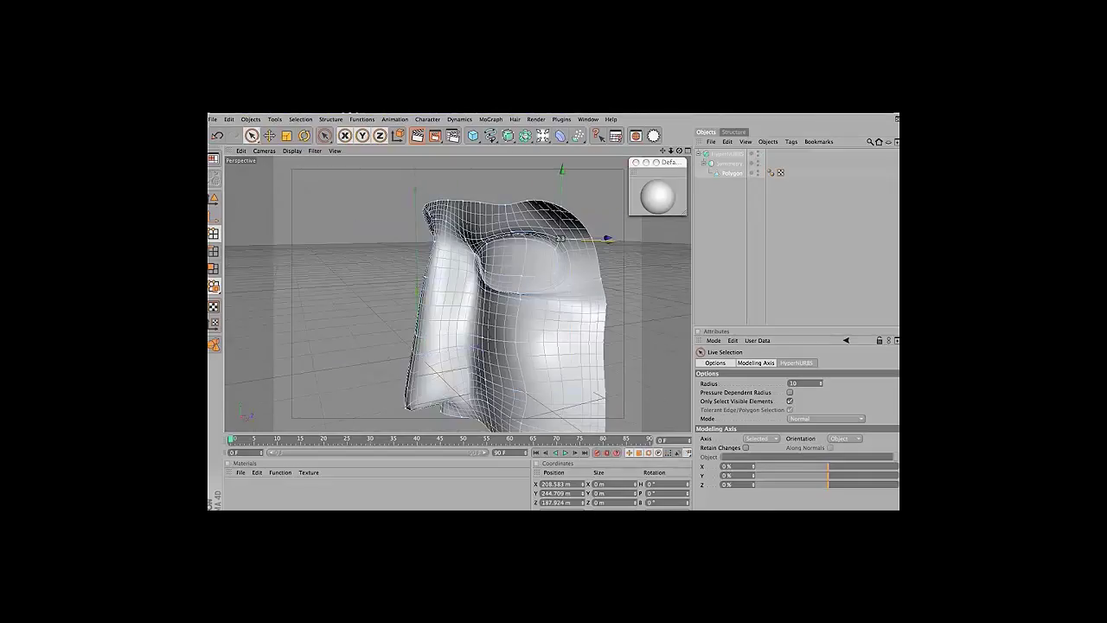
drag(561, 239, 550, 250)
drag(680, 151, 609, 207)
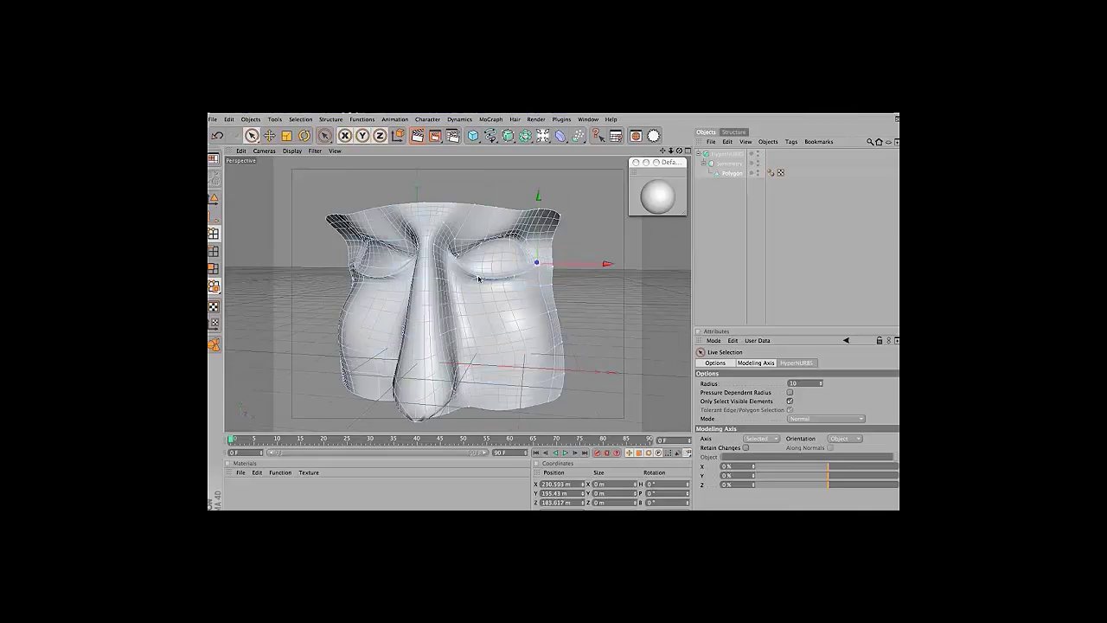
click(512, 229)
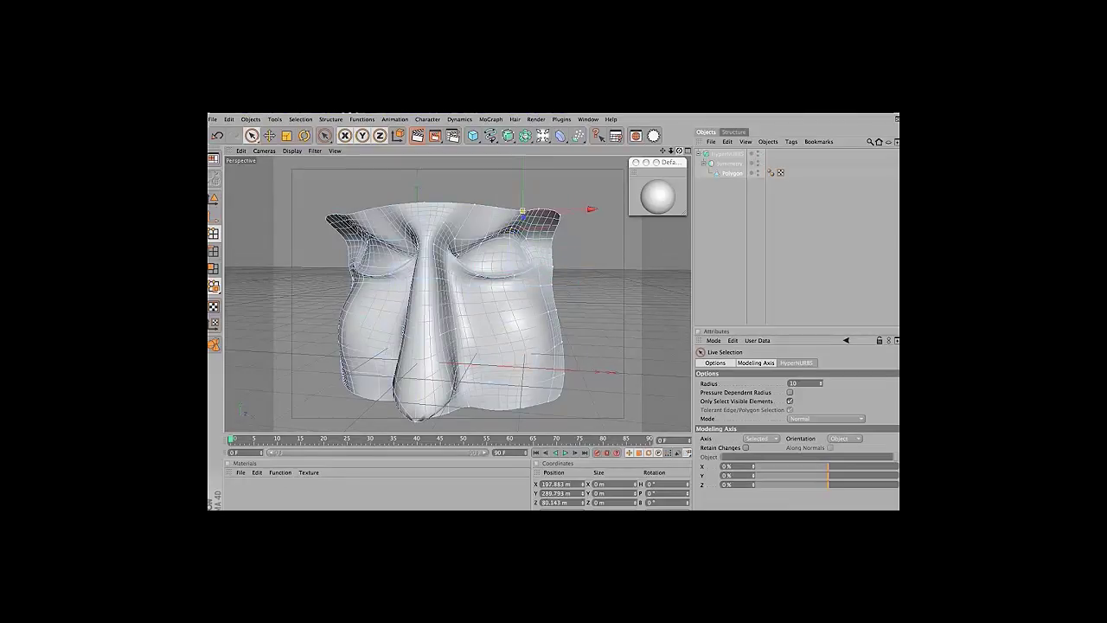
Nudge the brow point forward and extrude the top edge upward
mouse_move(450, 328)
alt+mouse_down()
mouse_move(519, 285)
mouse_move(573, 309)
alt+mouse_up()
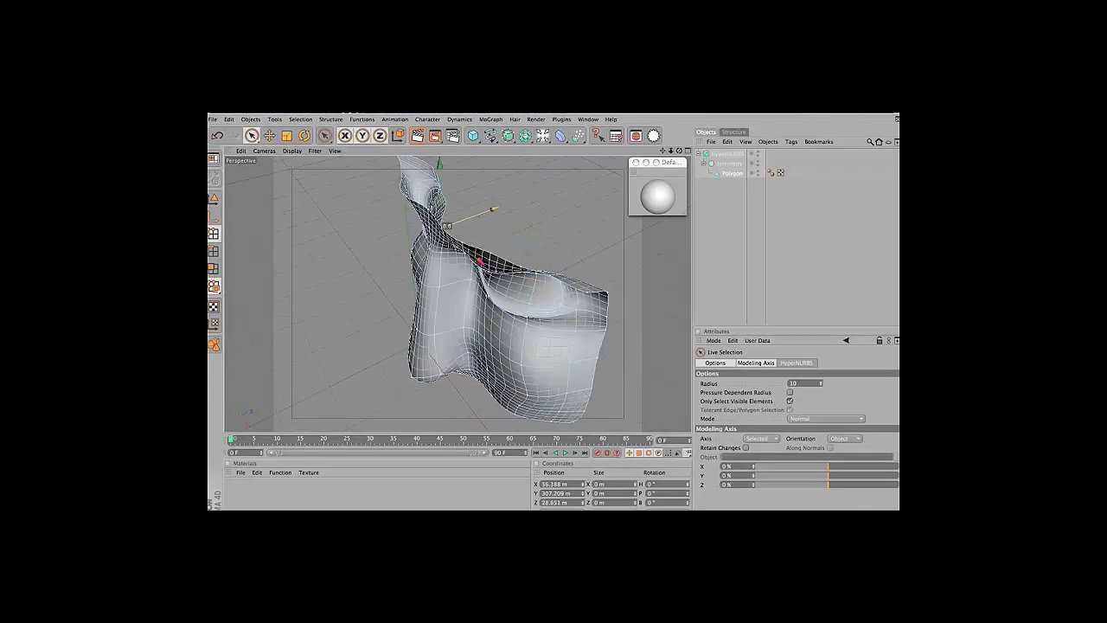
mouse_move(679, 151)
mouse_down()
mouse_move(507, 216)
mouse_move(613, 213)
mouse_move(485, 260)
mouse_up()
click(214, 251)
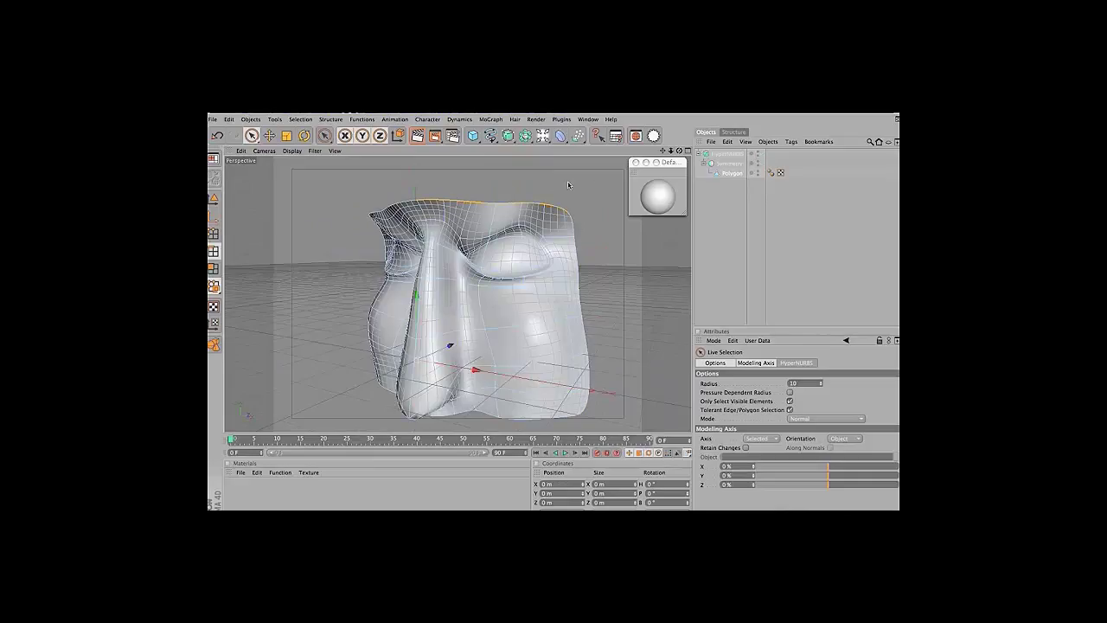
alt+drag(568, 185, 492, 121)
click(493, 118)
click(527, 220)
mouse_move(407, 199)
mouse_down()
mouse_move(380, 173)
mouse_move(449, 225)
mouse_move(229, 200)
mouse_up()
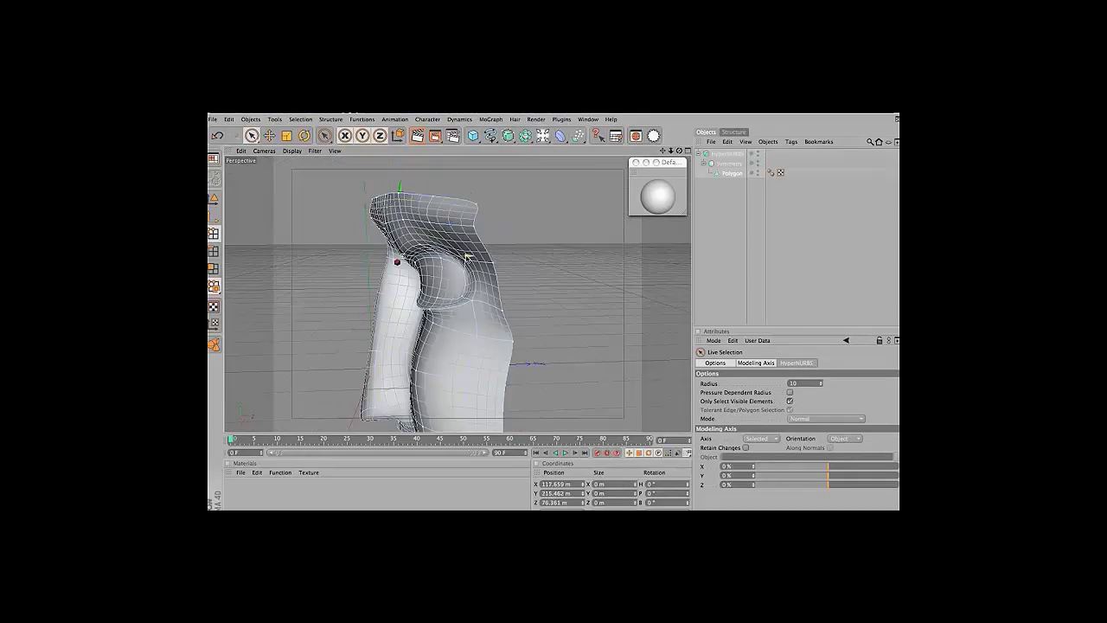
Select the edge loop around the head's top rim
alt+drag(467, 258, 437, 251)
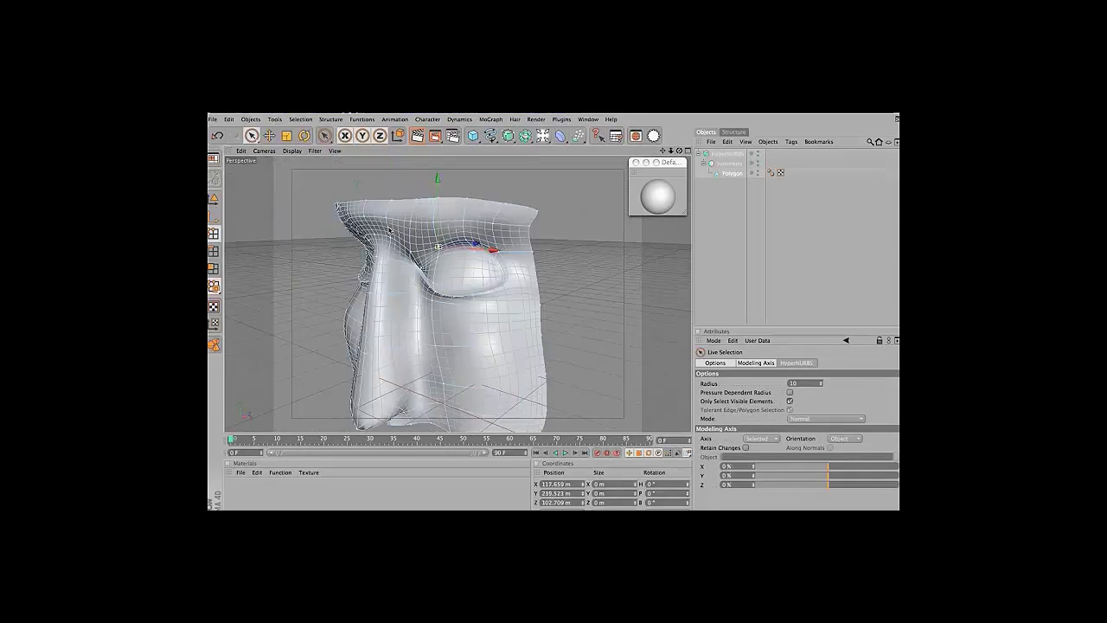
drag(681, 152, 657, 154)
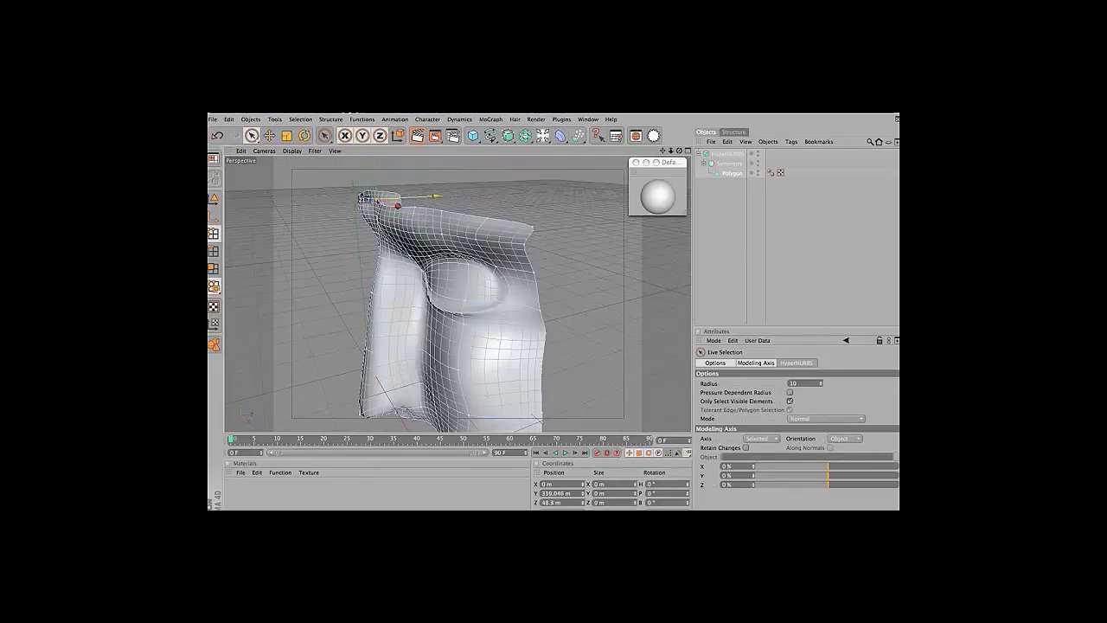
mouse_move(424, 213)
alt+mouse_down()
mouse_move(414, 246)
mouse_move(536, 191)
mouse_move(450, 260)
alt+mouse_up()
key(m)
click(214, 234)
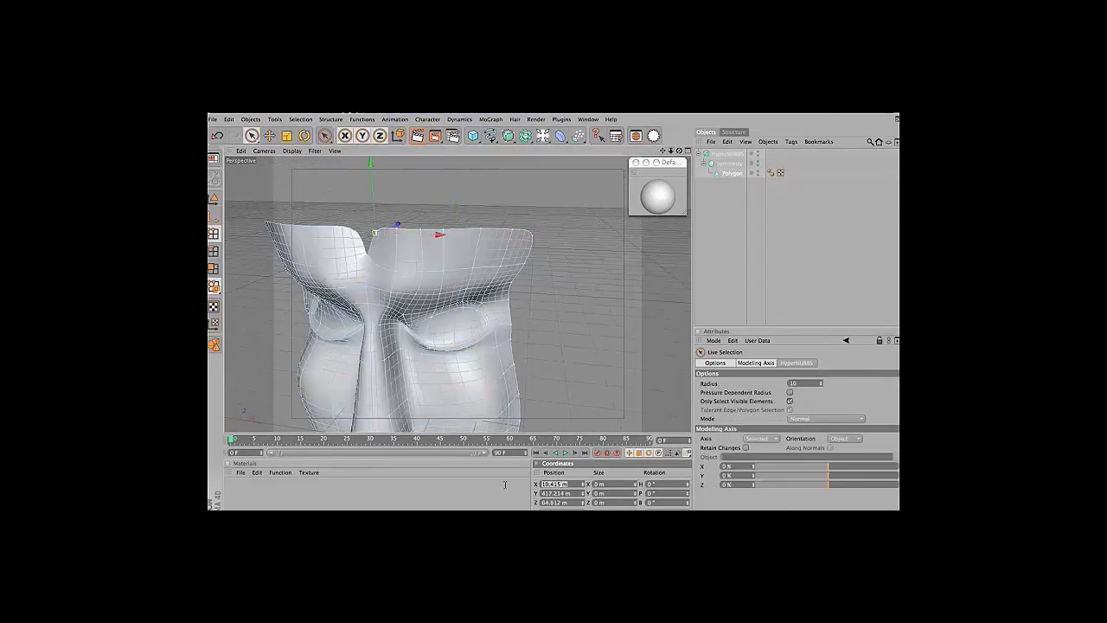
mouse_move(363, 250)
alt+mouse_down()
mouse_move(450, 260)
mouse_move(389, 260)
alt+mouse_up()
click(214, 251)
Rotate and move the selected top rim edges
key(r)
scroll(349, 218, up, 3)
key(e)
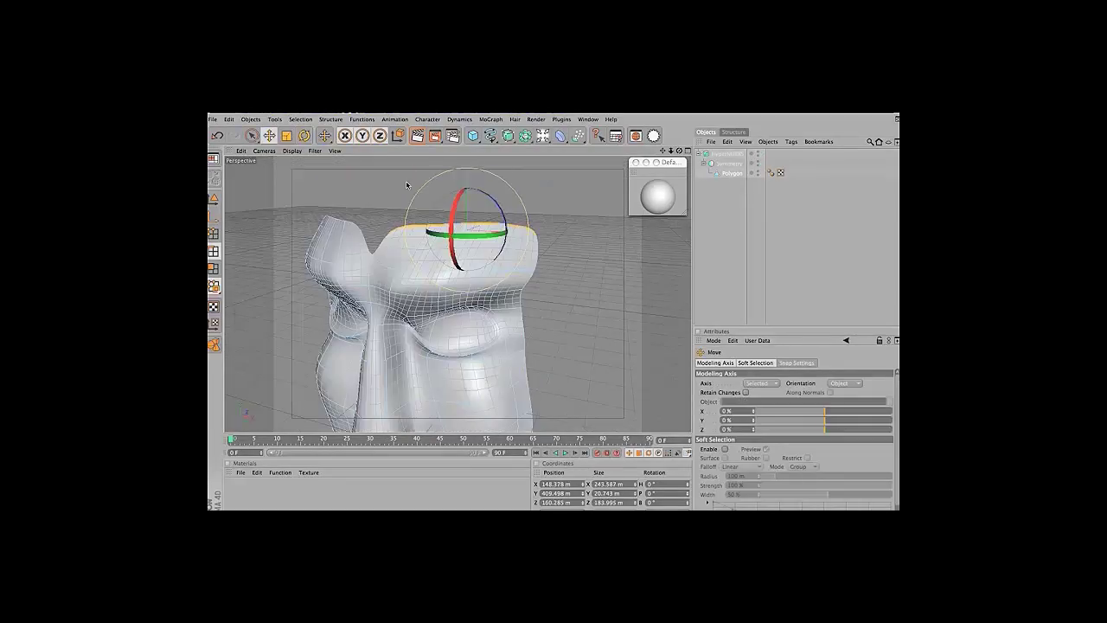
mouse_move(350, 218)
alt+mouse_down()
mouse_move(474, 223)
mouse_move(406, 233)
mouse_move(372, 225)
alt+mouse_up()
key(9)
drag(677, 152, 640, 160)
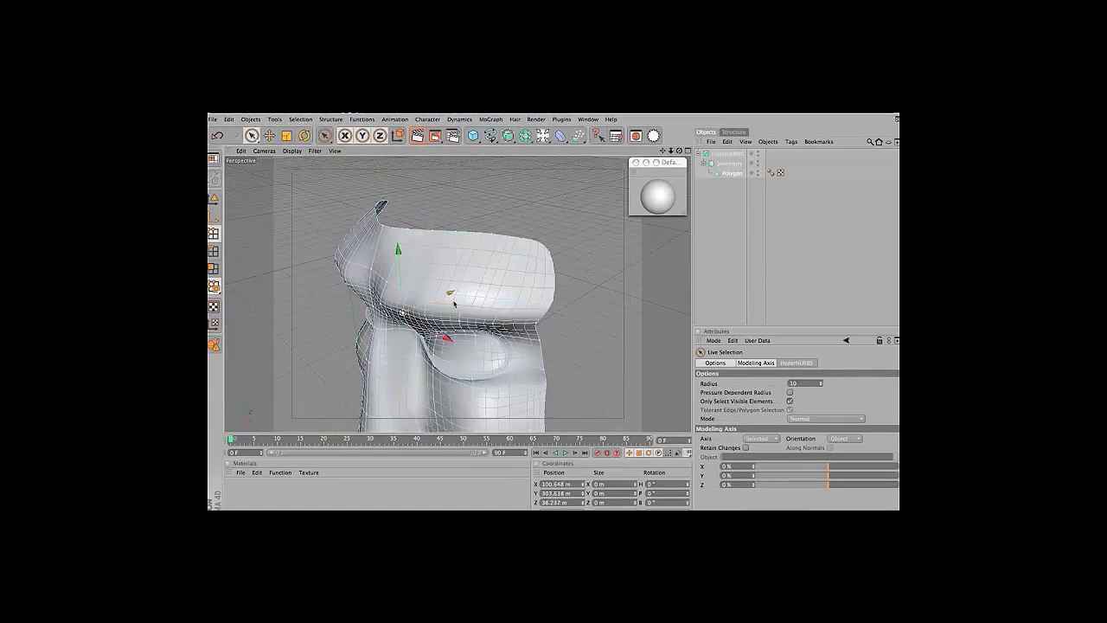
alt+drag(568, 265, 519, 262)
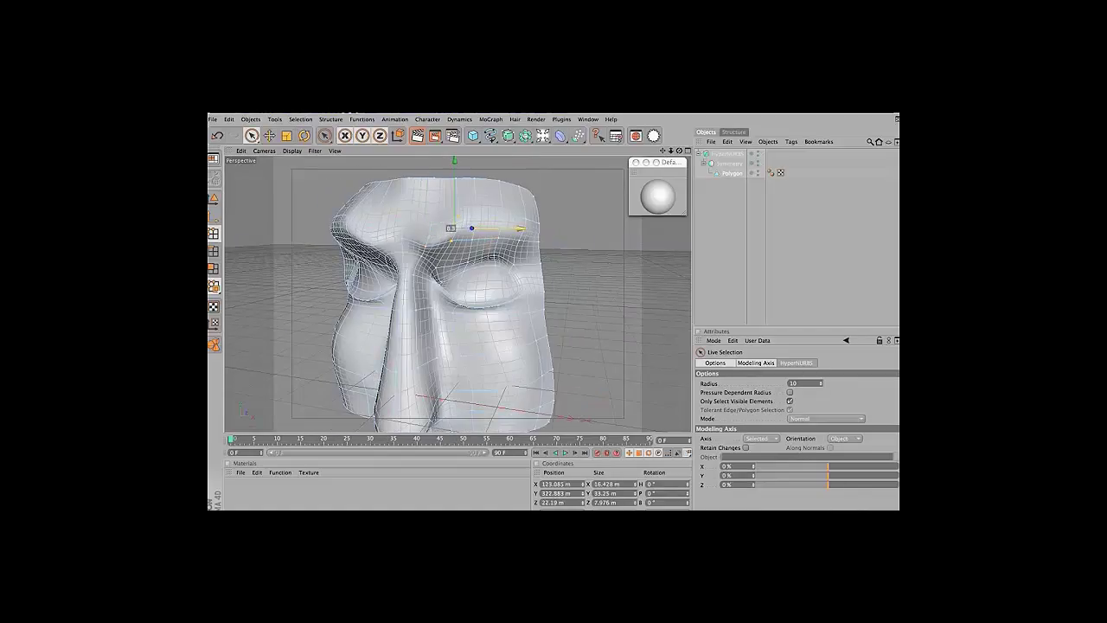
Undo and redo the brow edit repeatedly to compare the shapes
key(ctrl+z)
key(ctrl+y)
key(ctrl+z)
key(ctrl+y)
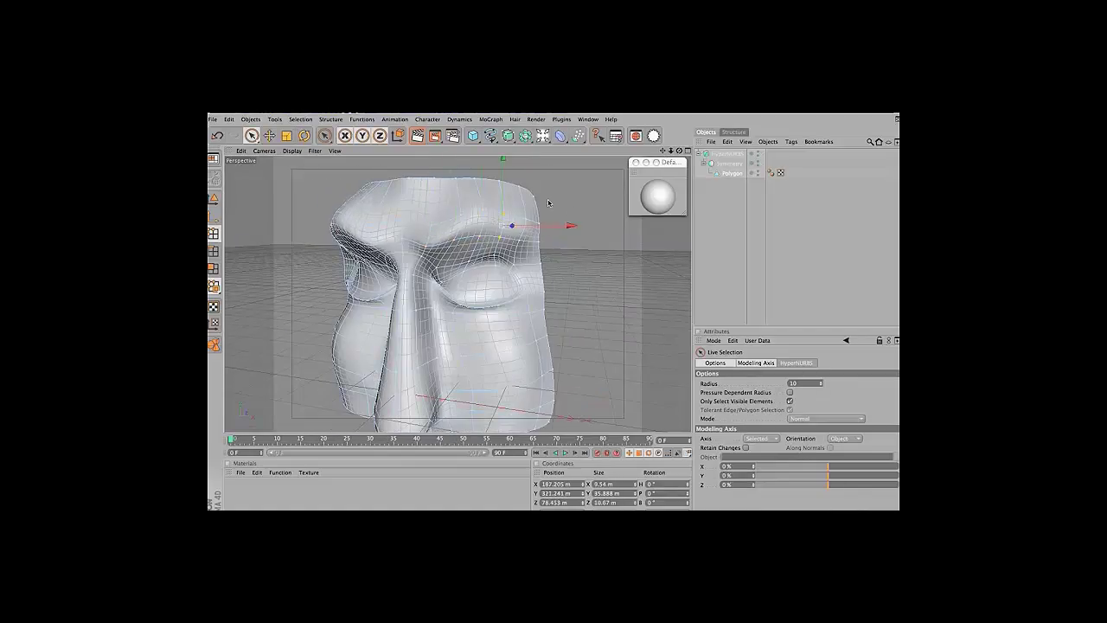
key(ctrl+z)
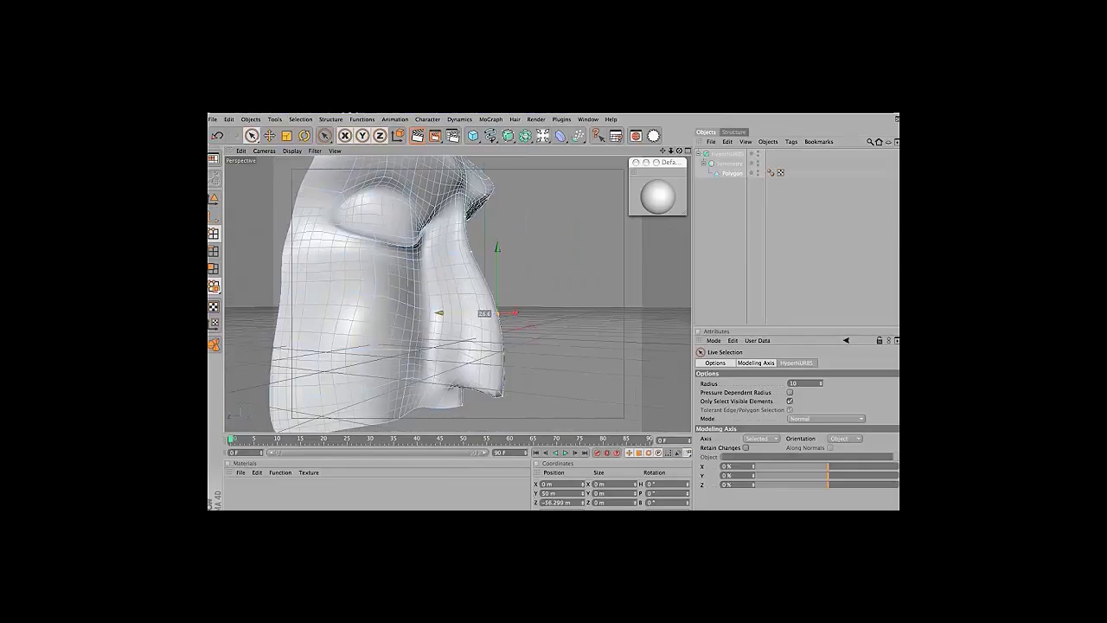
key(ctrl+z)
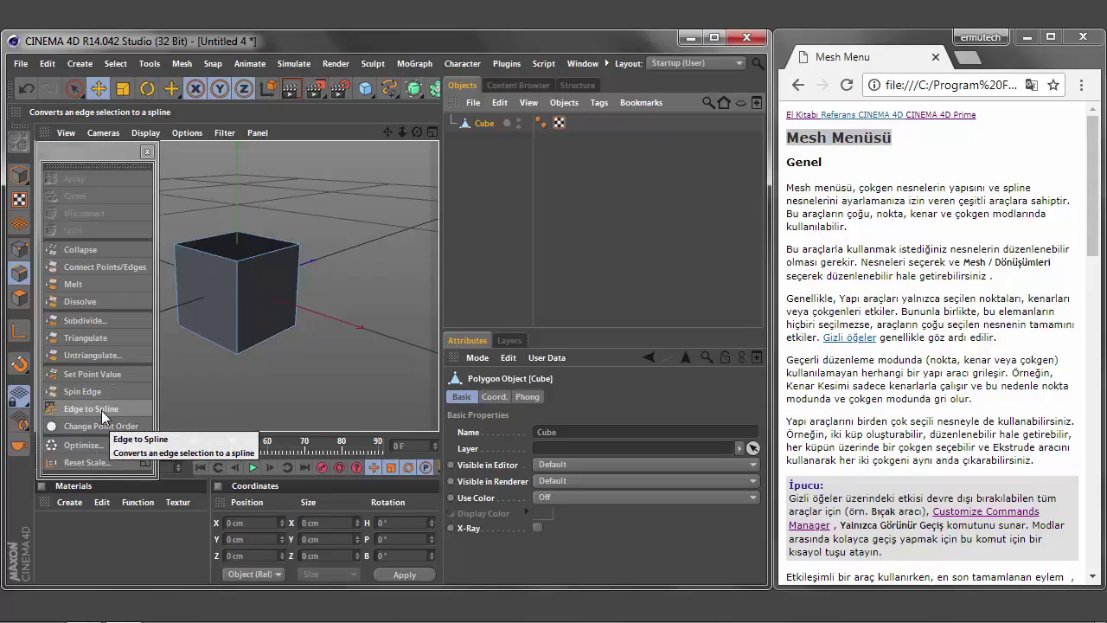
Select three cube edges and convert them with Edge to Spline
key(9)
click(238, 310)
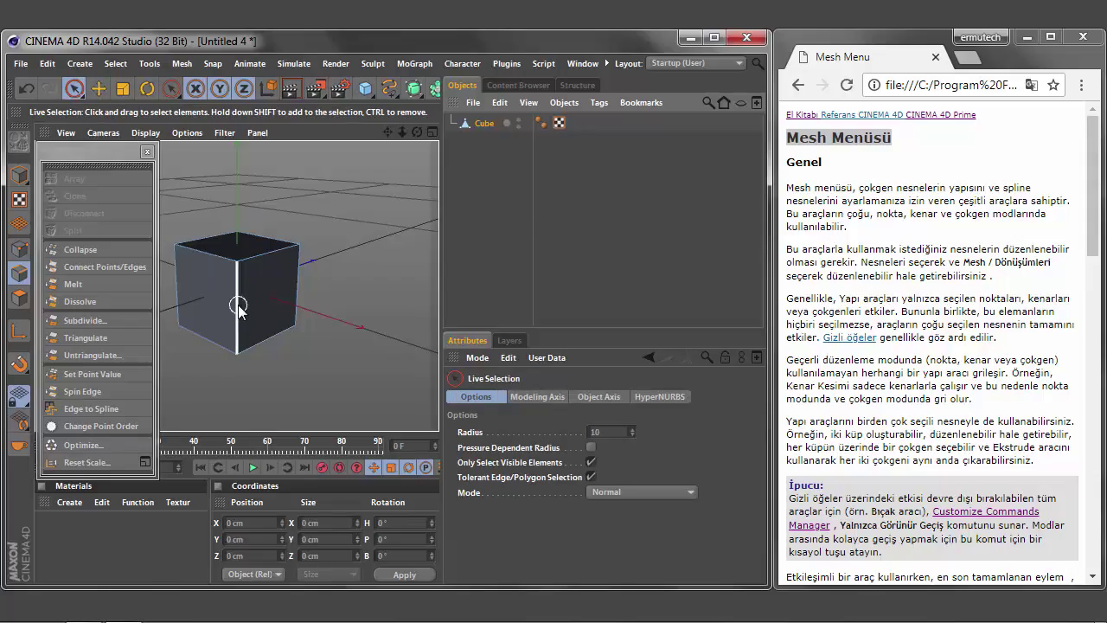
shift+click(238, 309)
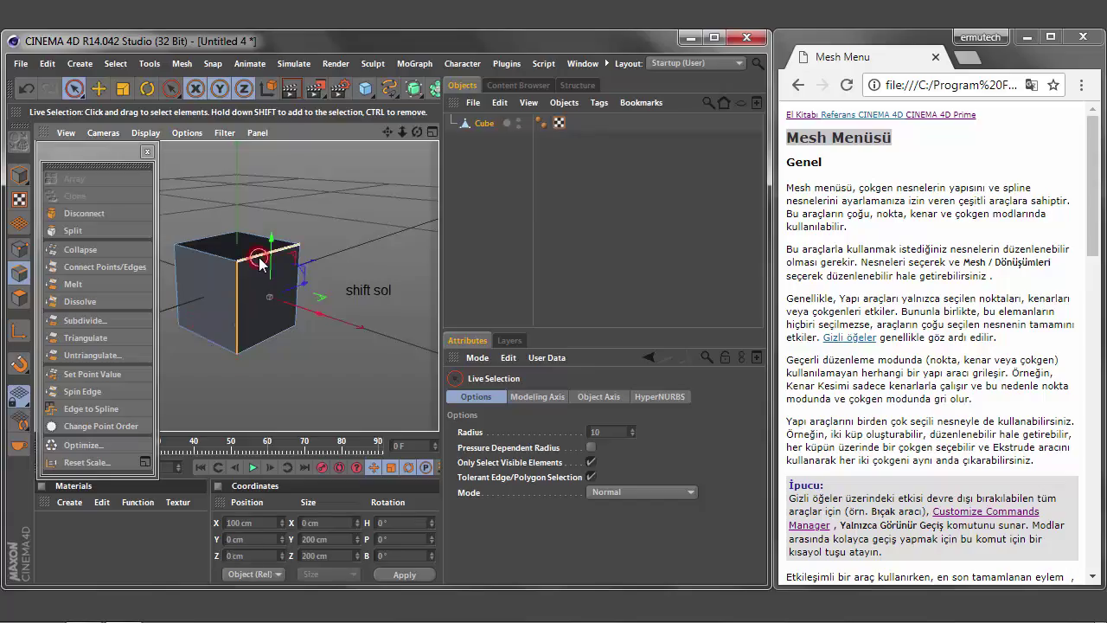
shift+click(259, 262)
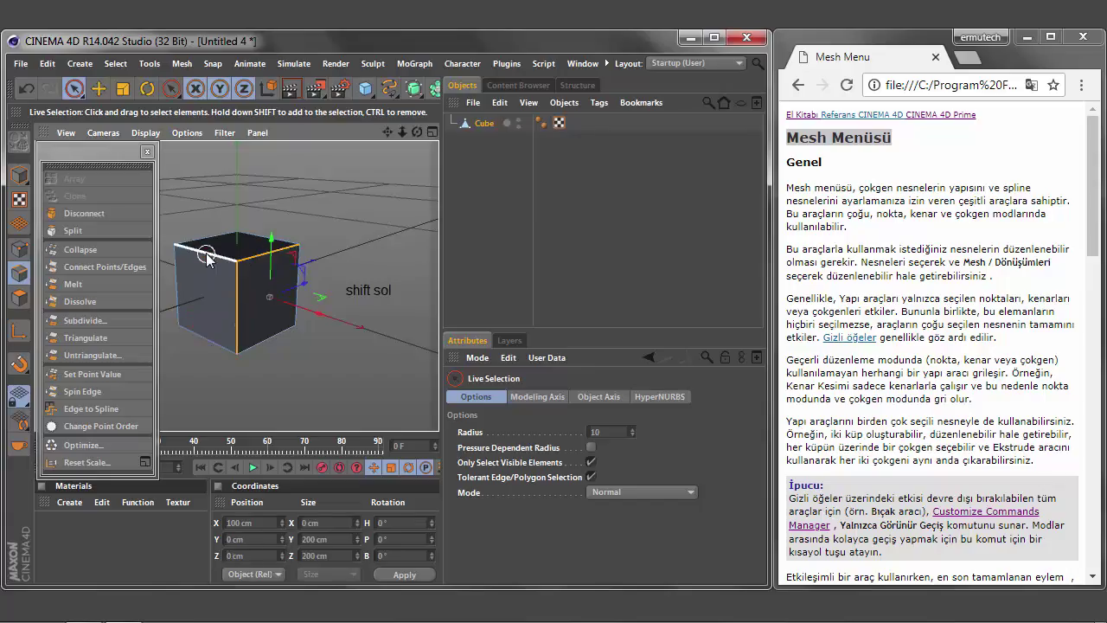
shift+click(207, 260)
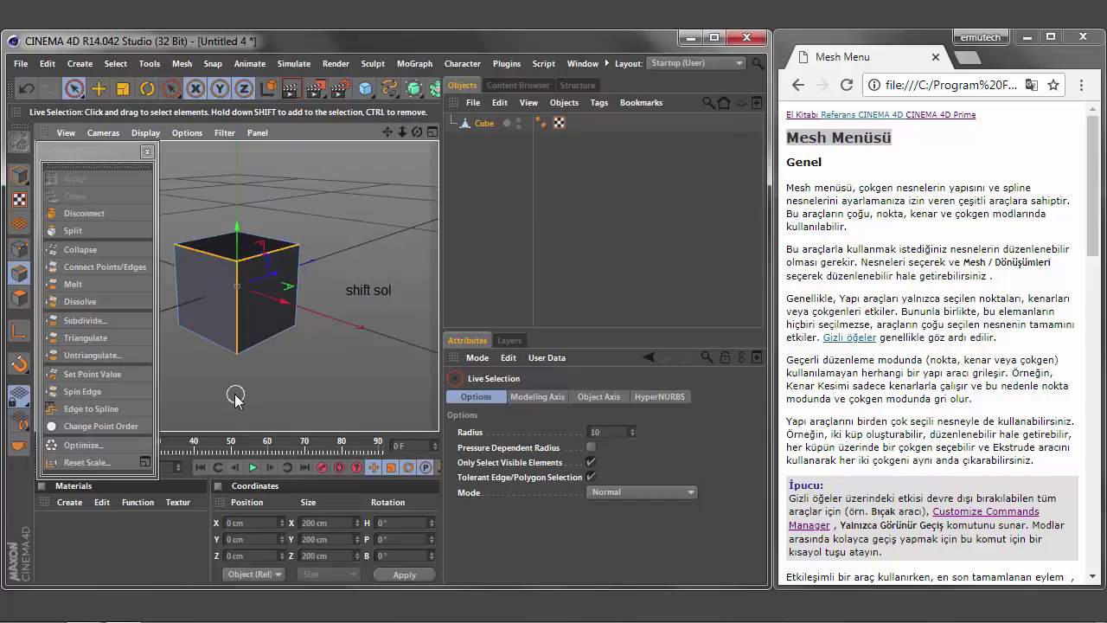
click(126, 410)
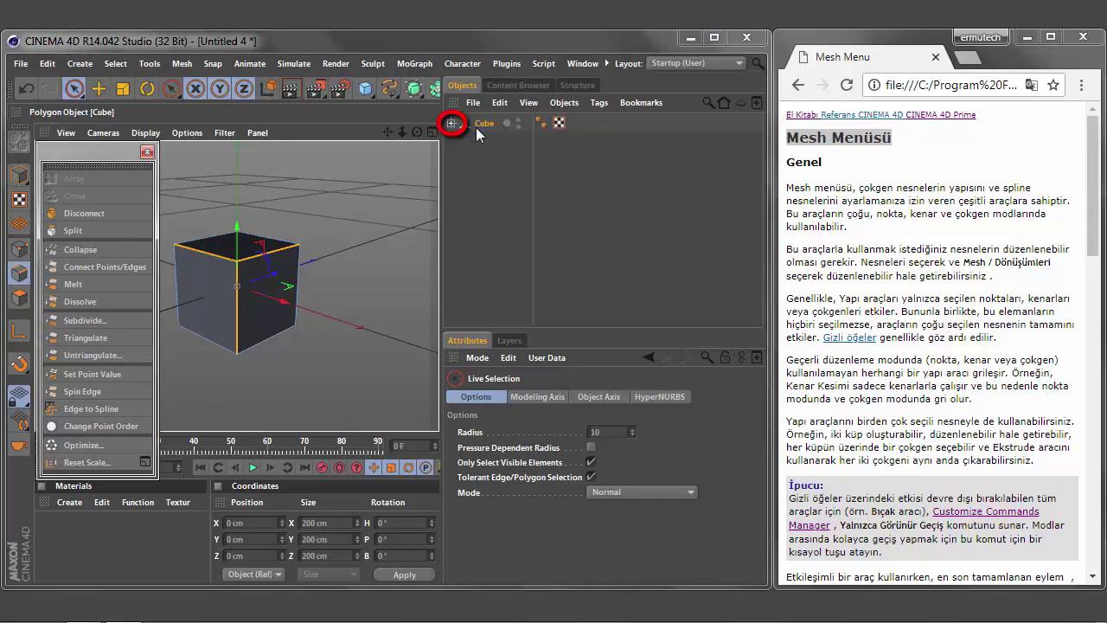
Expand the Cube and select its new Cube.Spline child
click(450, 122)
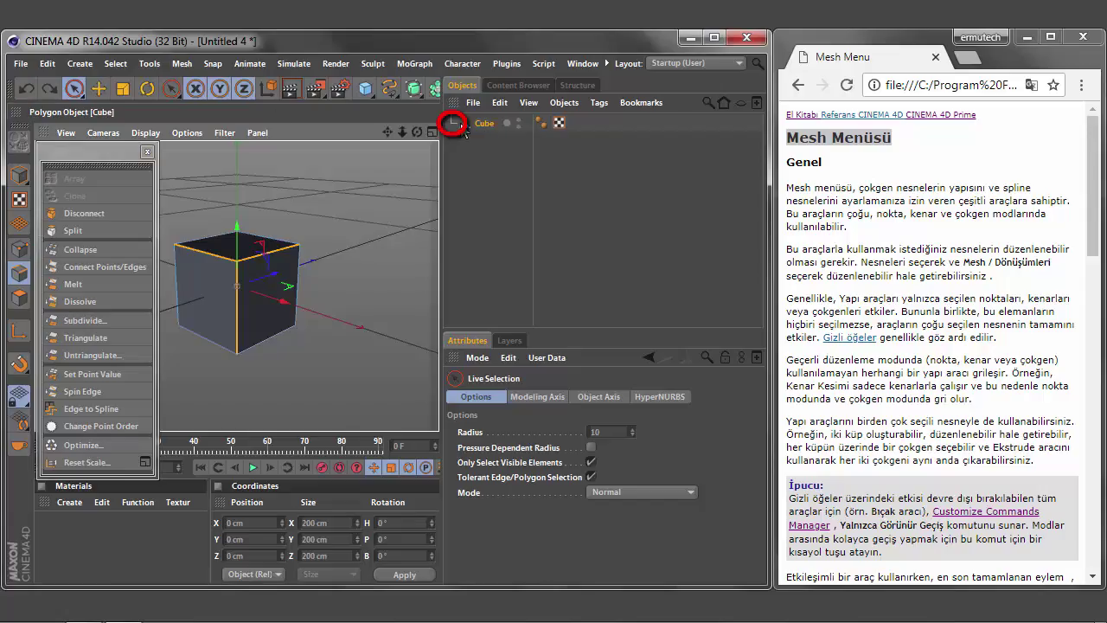
click(49, 91)
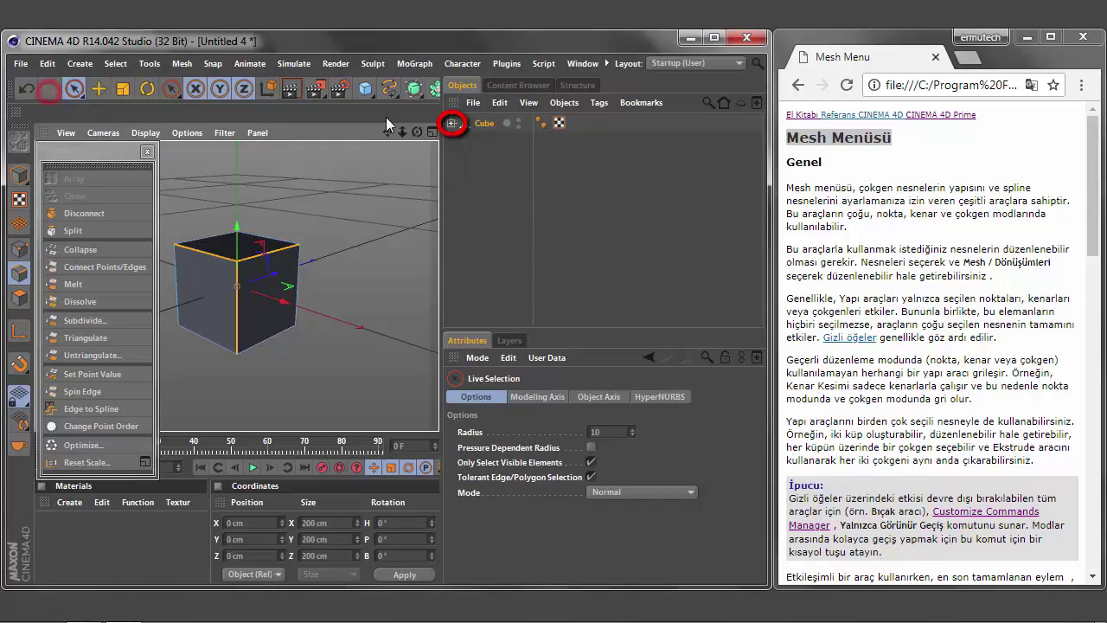
click(451, 123)
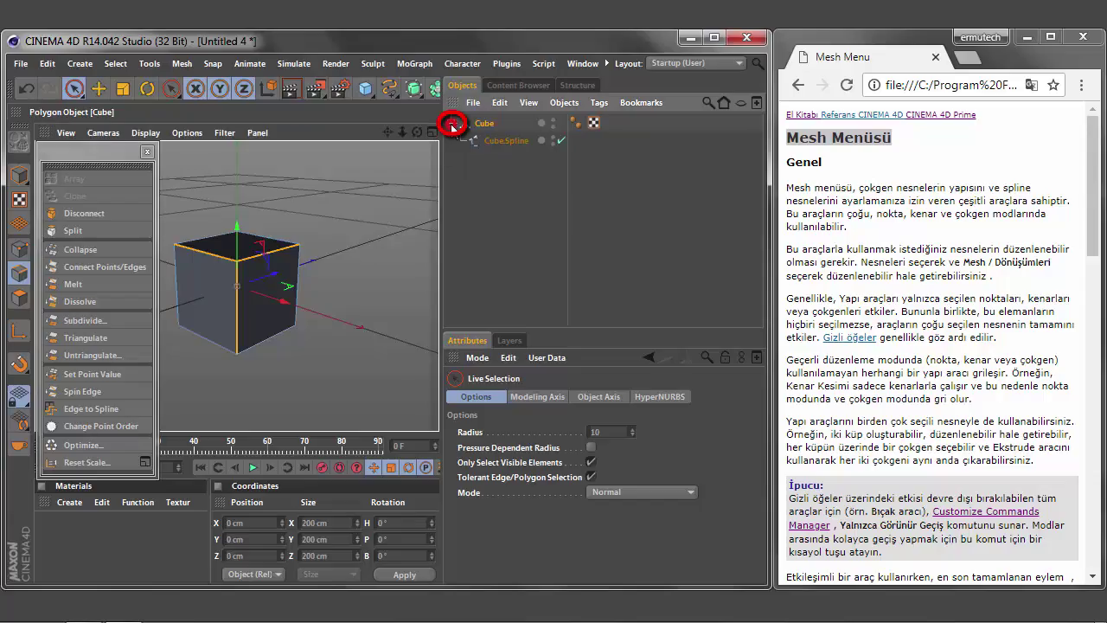
click(503, 142)
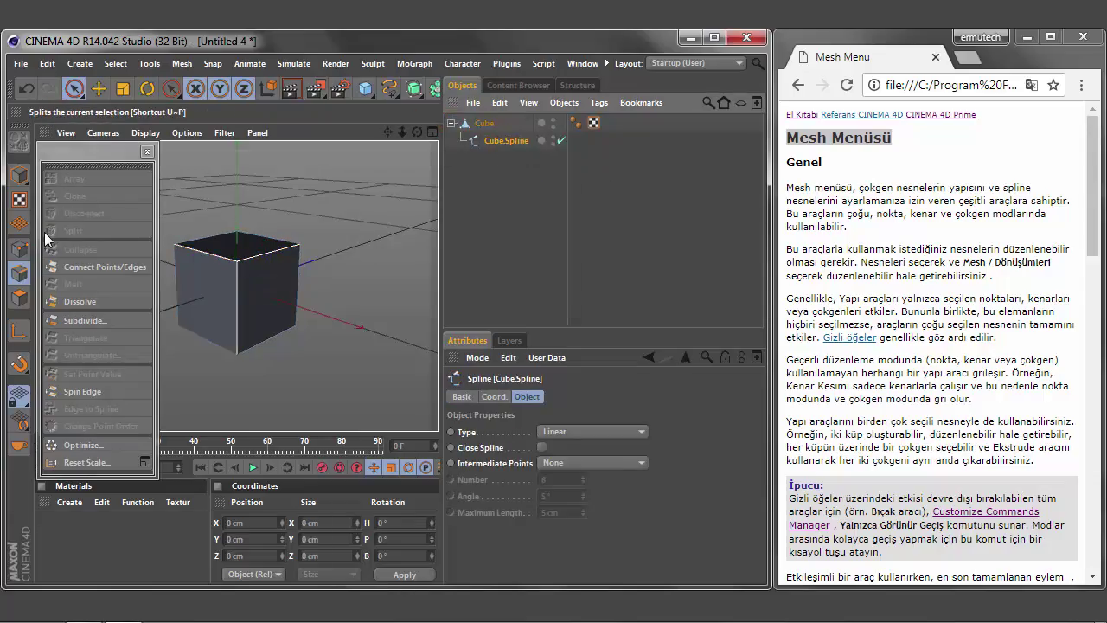
click(26, 252)
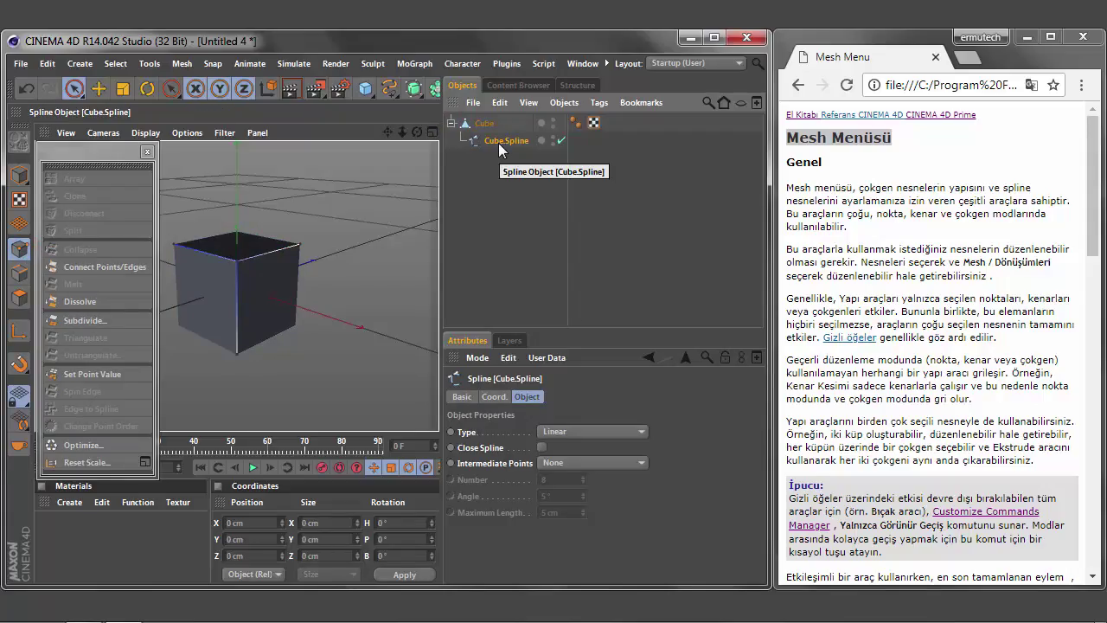
click(237, 262)
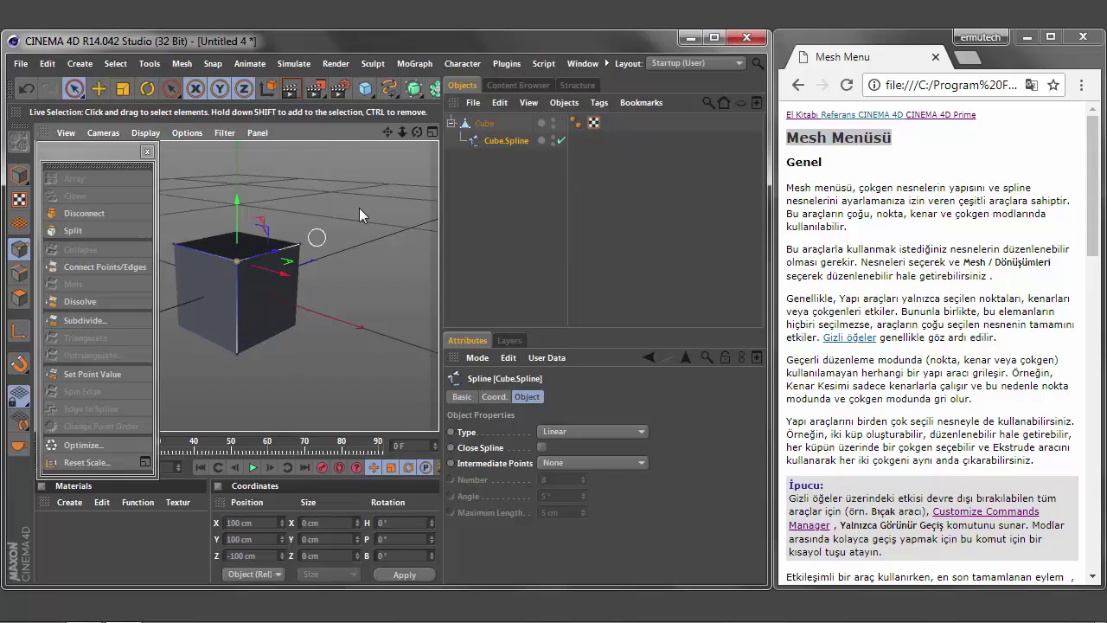
mouse_move(417, 132)
mouse_down()
mouse_move(299, 264)
mouse_move(339, 267)
mouse_up()
click(297, 261)
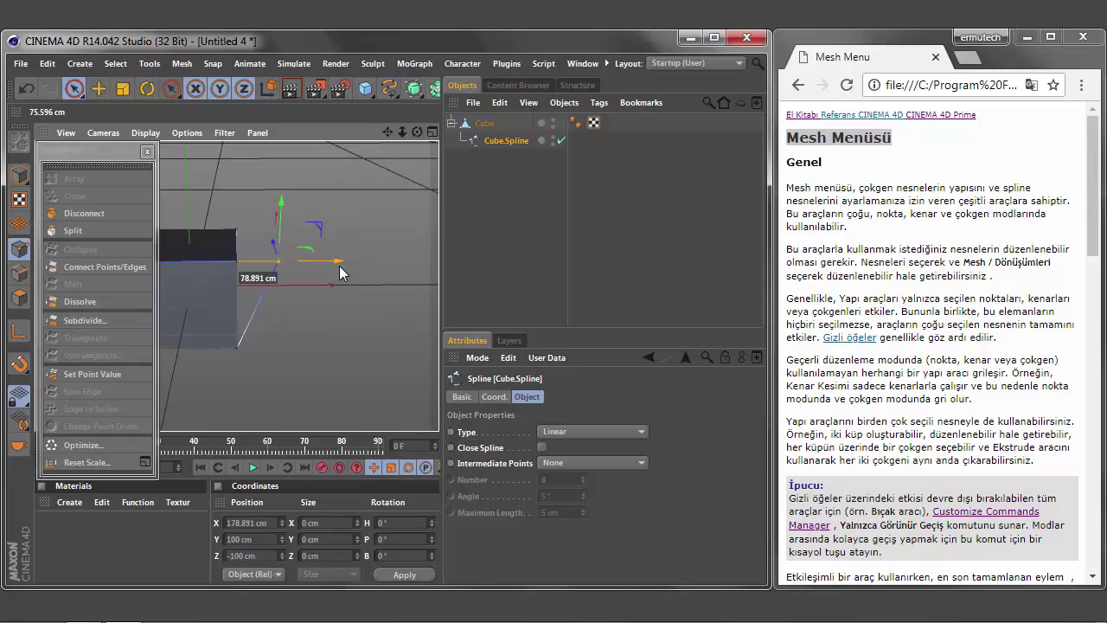
mouse_move(416, 131)
mouse_down()
mouse_move(381, 151)
mouse_move(406, 134)
mouse_up()
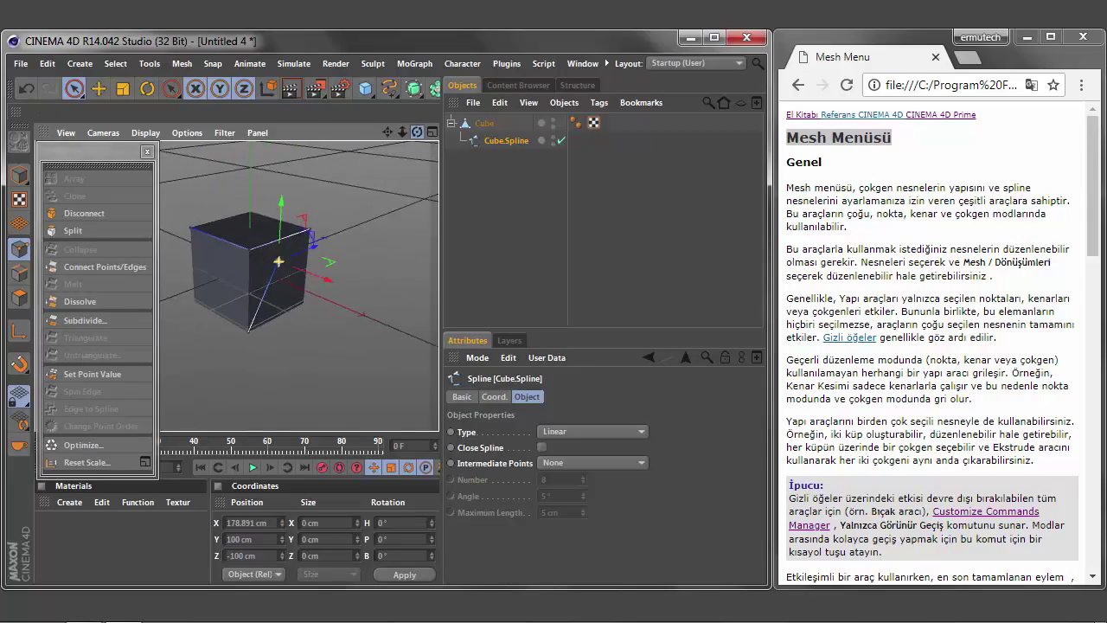
click(292, 242)
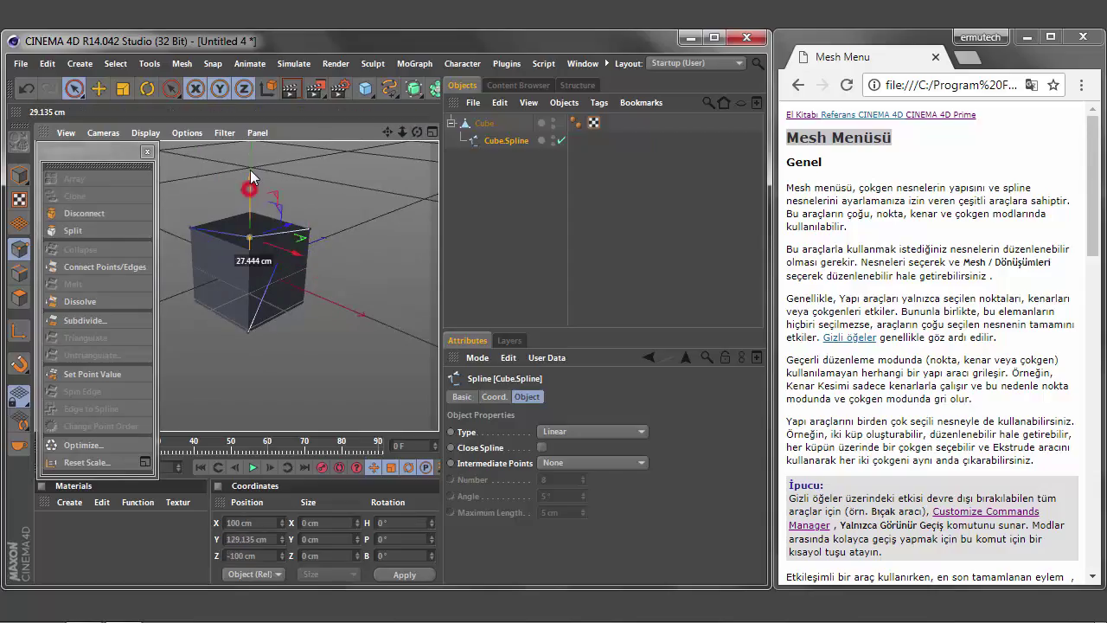
drag(250, 250, 250, 212)
drag(417, 131, 372, 147)
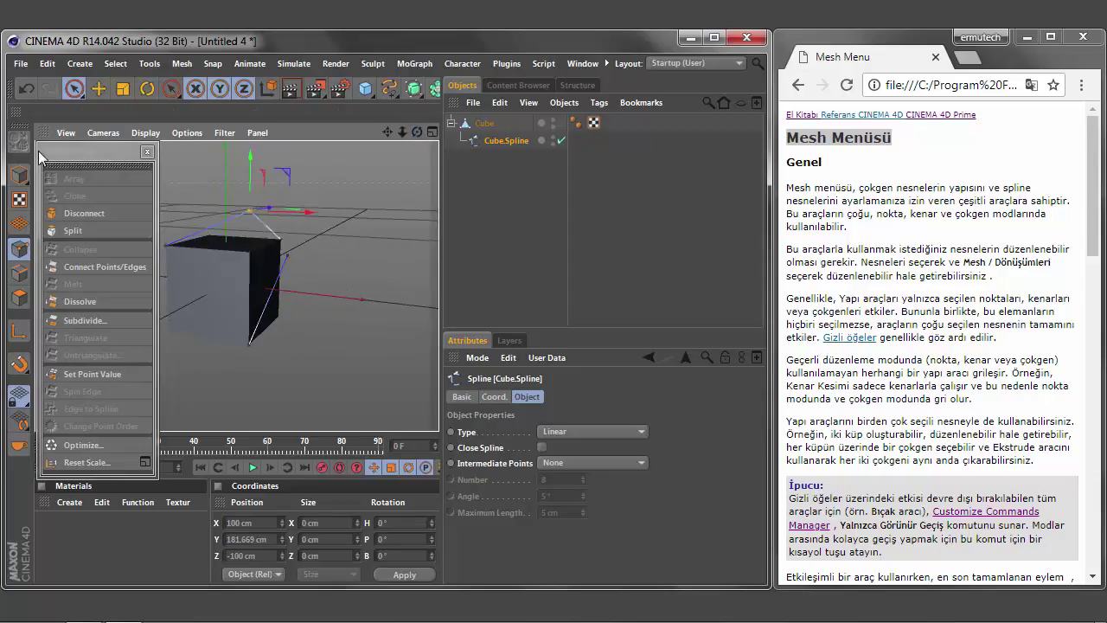
click(26, 90)
click(26, 90)
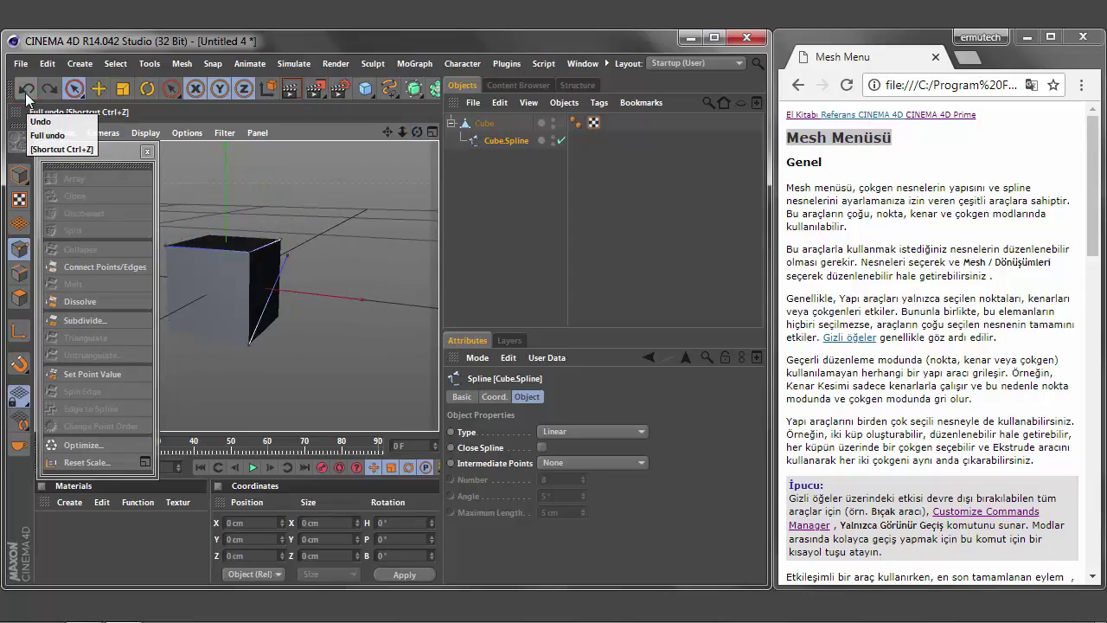
click(26, 90)
click(26, 89)
Deselect the spline point and switch to Model mode, selecting Cube.Spline and Cube
click(510, 141)
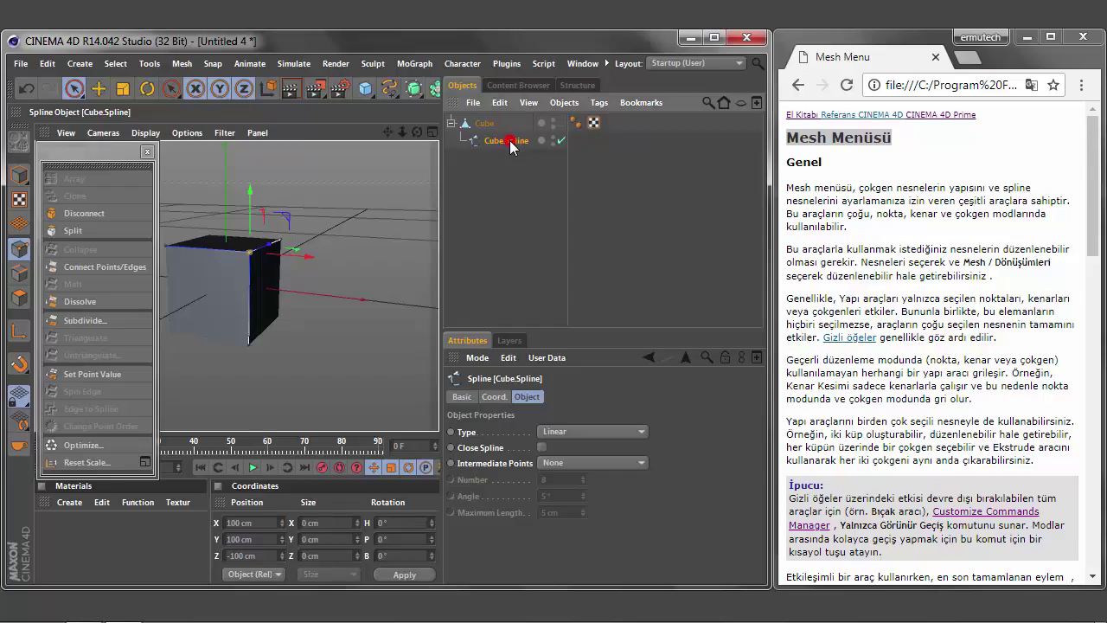
click(331, 335)
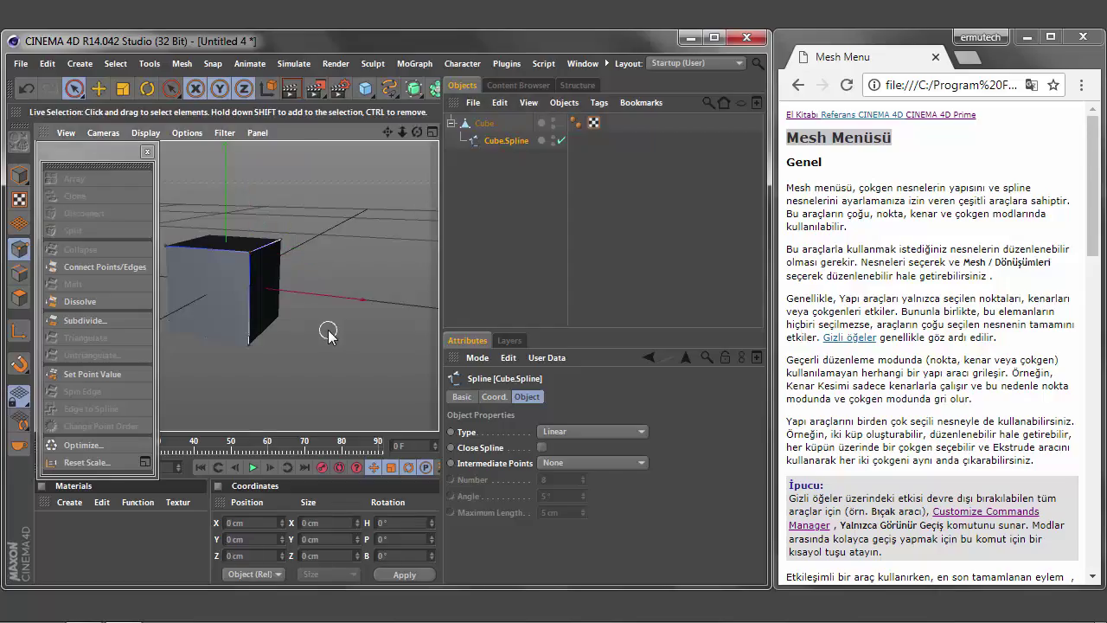
click(497, 144)
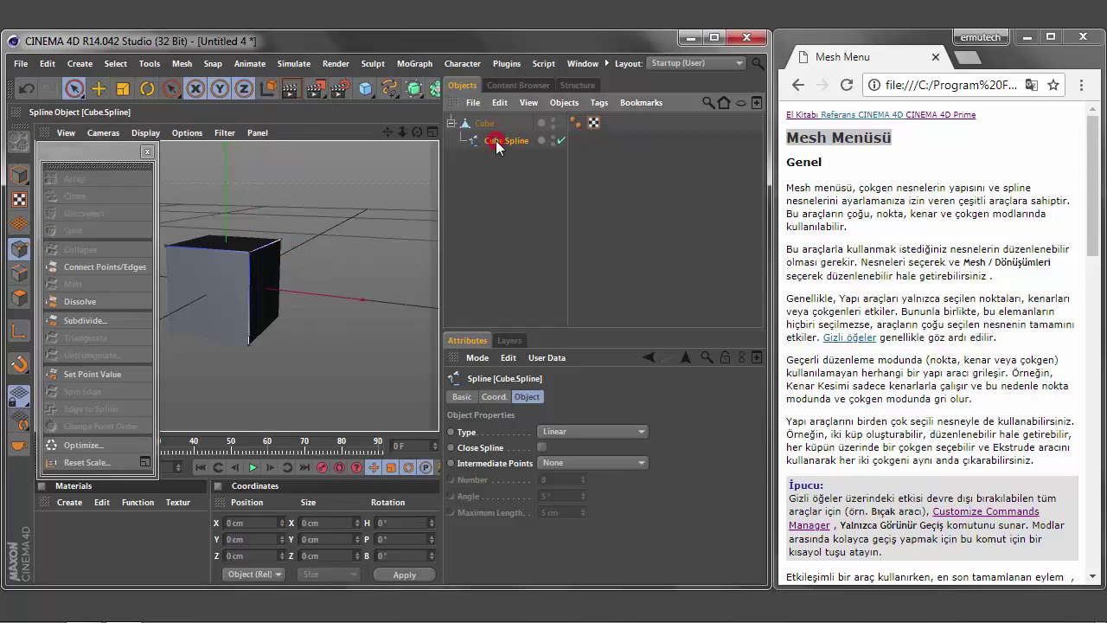
click(19, 173)
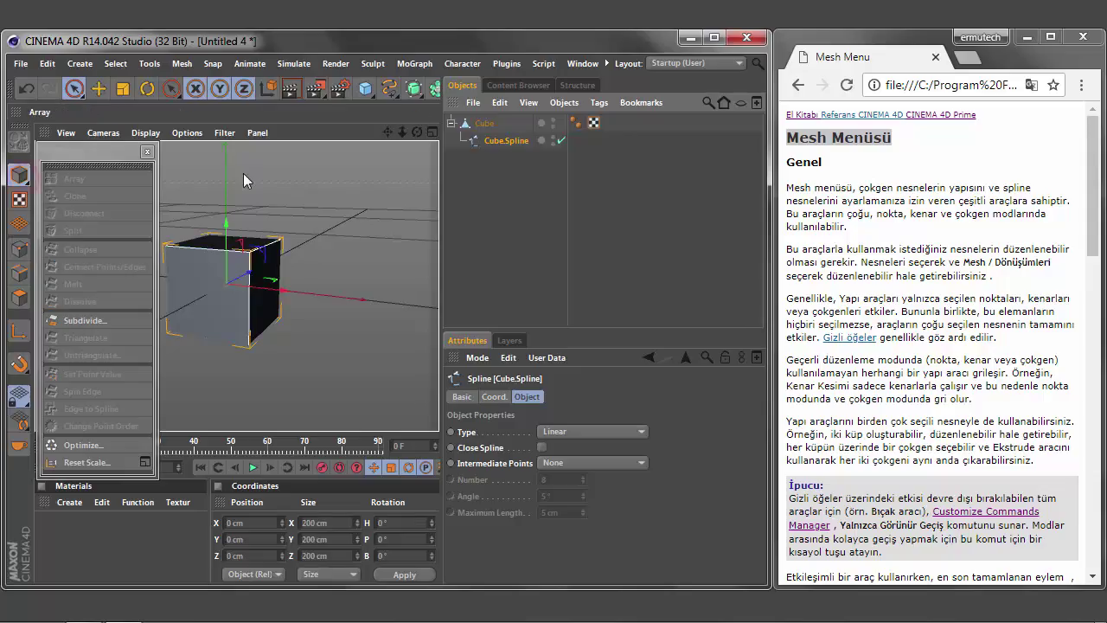
click(501, 144)
click(484, 124)
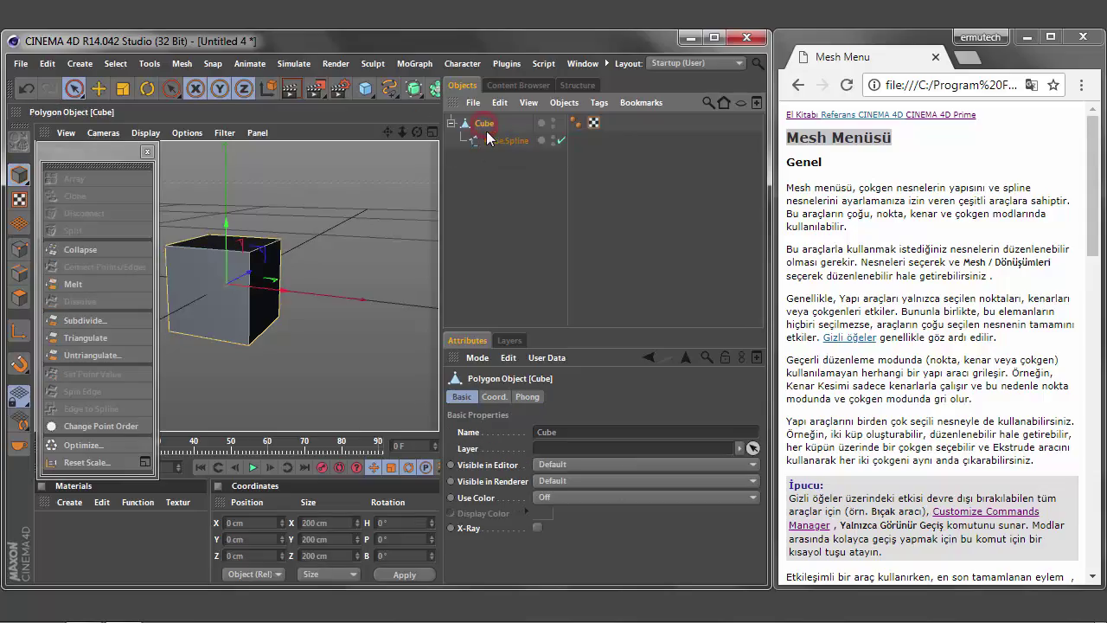
click(503, 142)
click(484, 123)
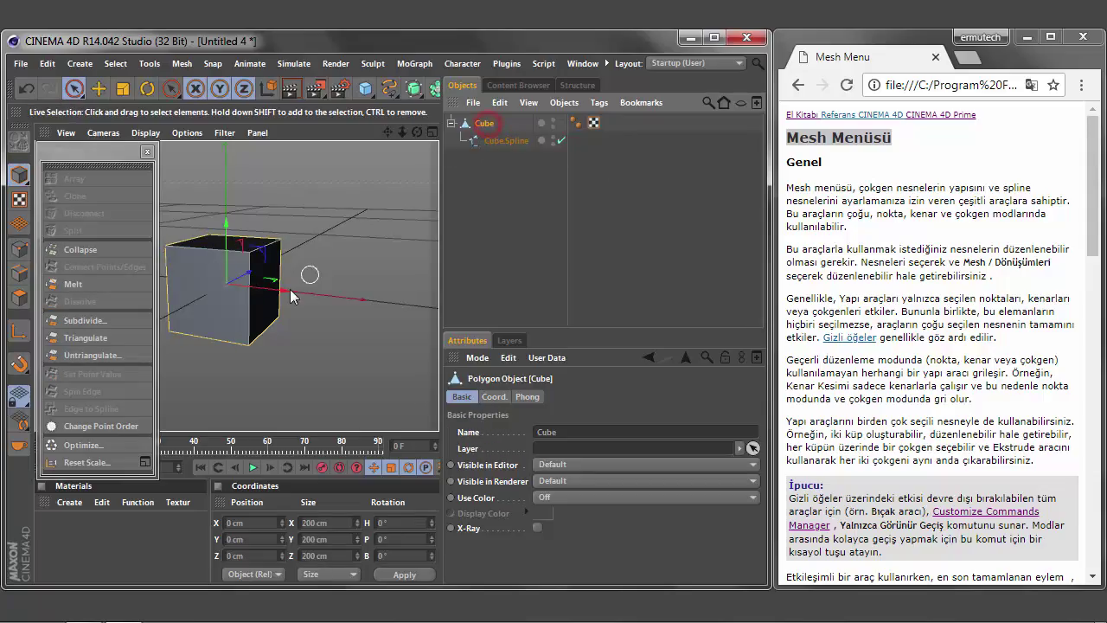
Drag Cube.Spline along X to about 256 cm, away from the cube
mouse_move(287, 291)
mouse_down()
mouse_move(270, 298)
mouse_move(293, 296)
mouse_up()
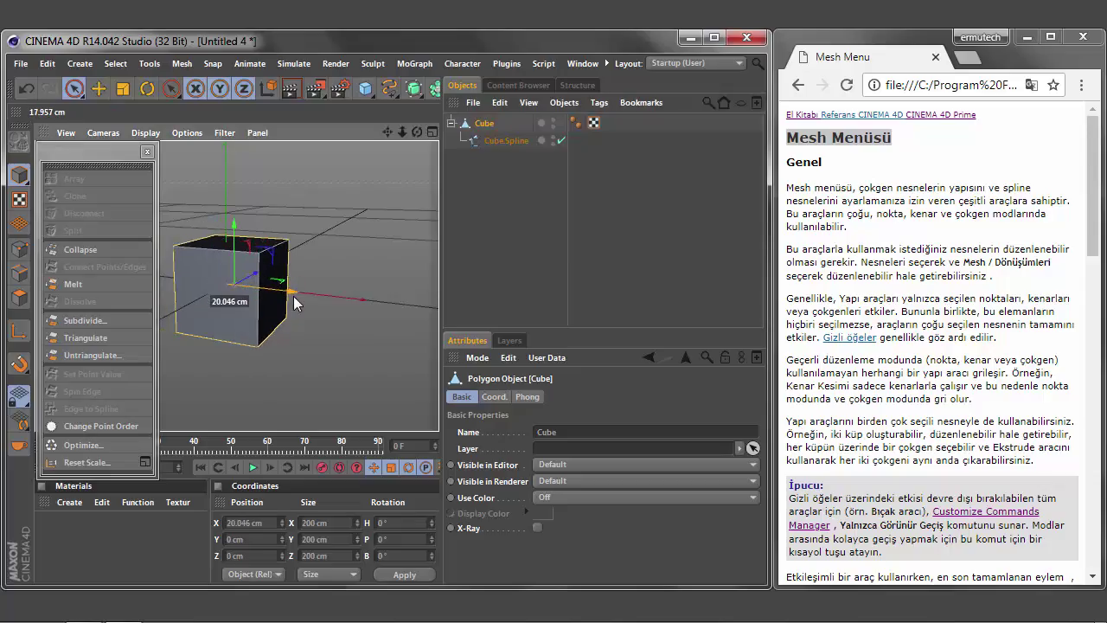
drag(28, 186, 75, 208)
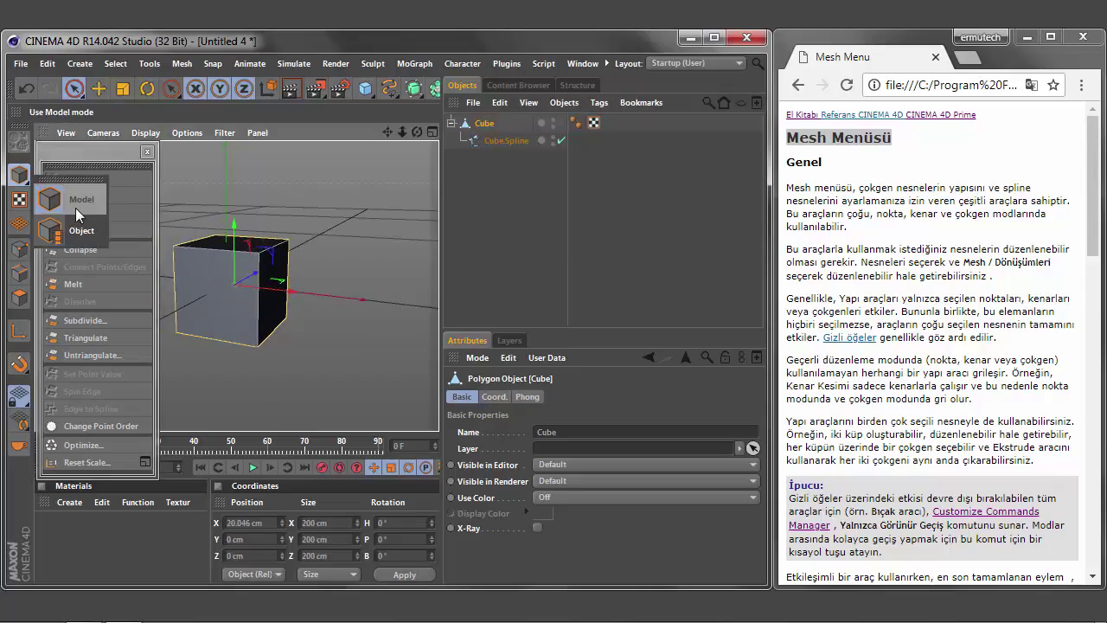
click(488, 141)
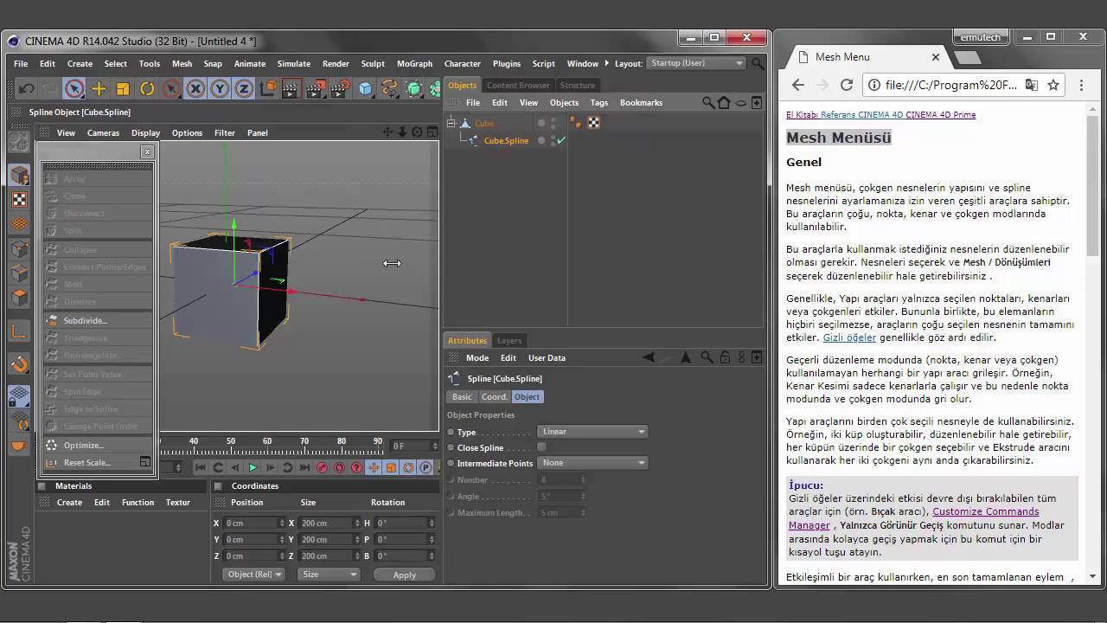
drag(307, 294, 406, 333)
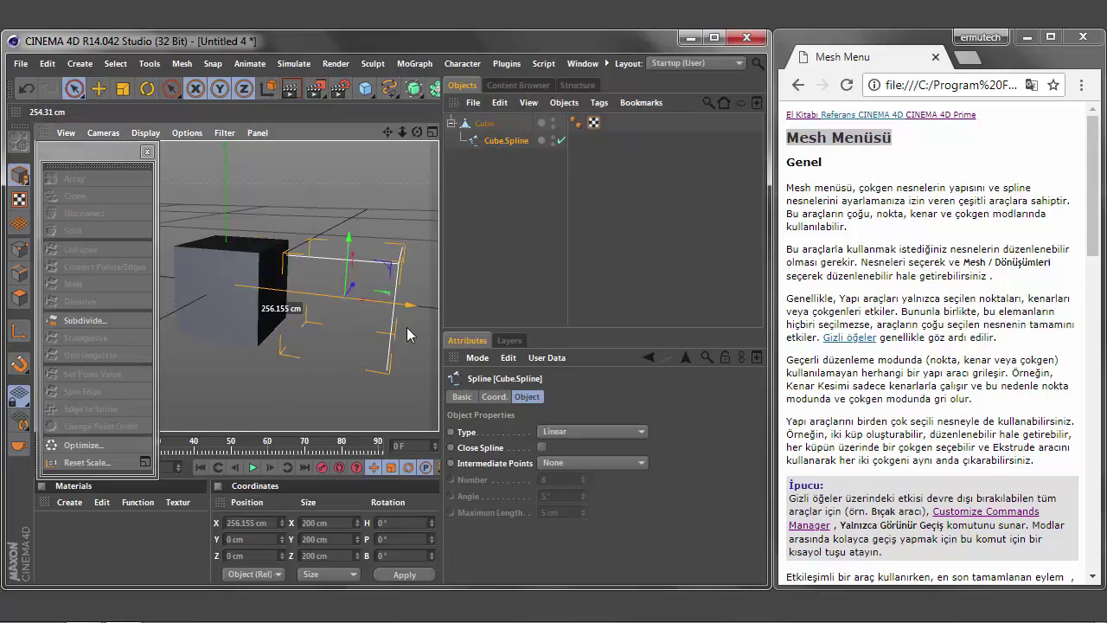
mouse_move(387, 132)
mouse_down()
mouse_move(346, 130)
mouse_move(363, 130)
mouse_up()
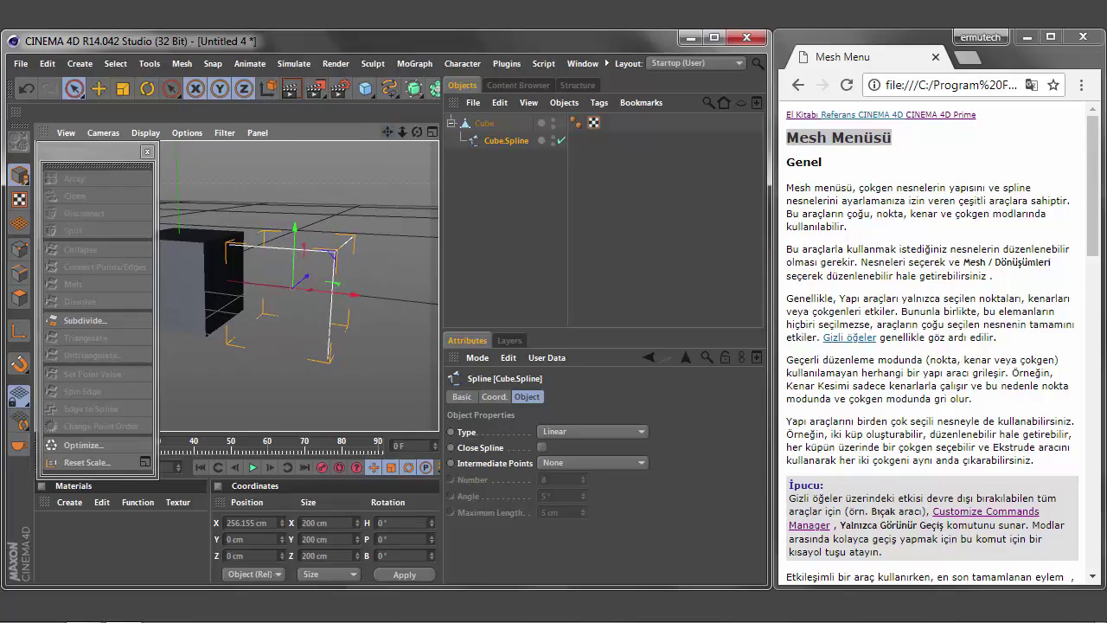
Move a Cube.Spline corner point, undo the large move, and nudge it slightly
click(519, 212)
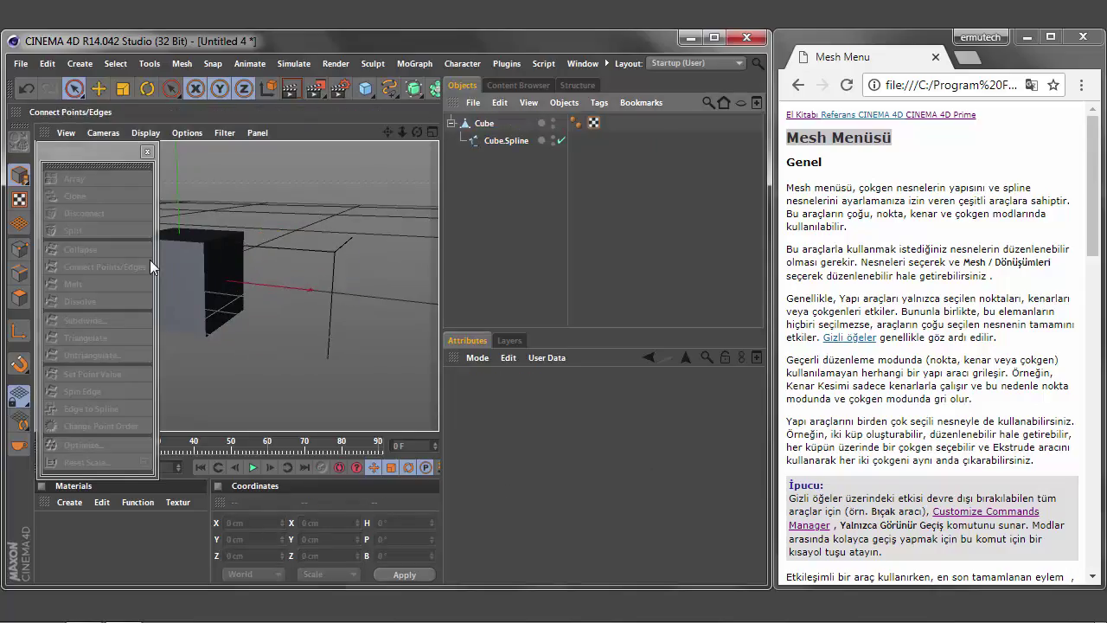
click(501, 140)
click(19, 250)
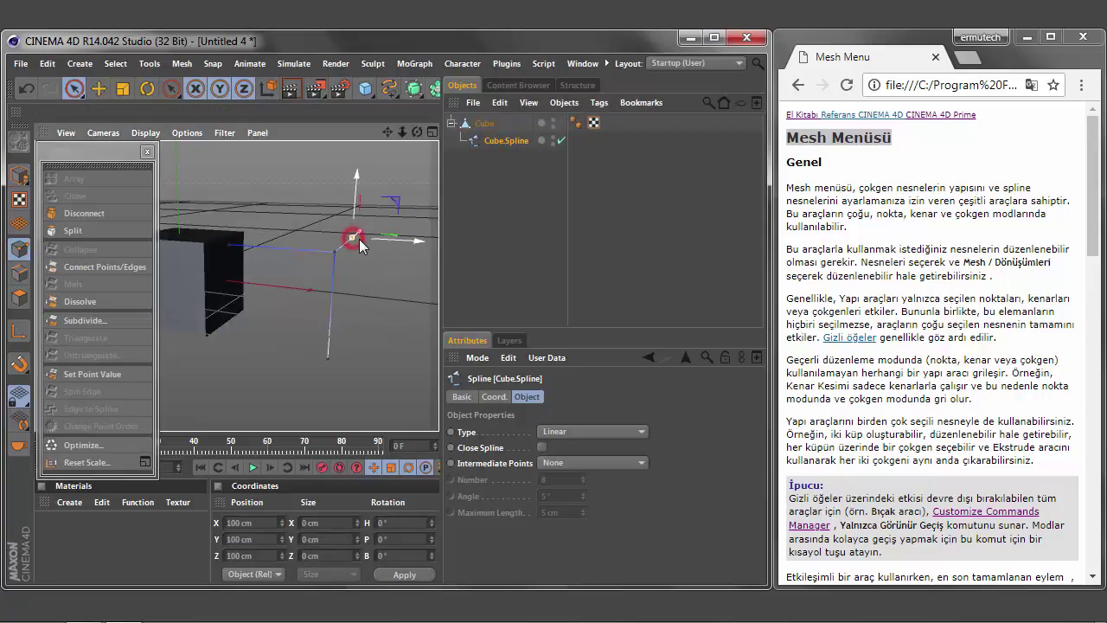
click(359, 238)
mouse_move(397, 198)
mouse_down()
mouse_move(424, 154)
mouse_move(395, 211)
mouse_move(458, 215)
mouse_move(288, 251)
mouse_move(380, 289)
mouse_up()
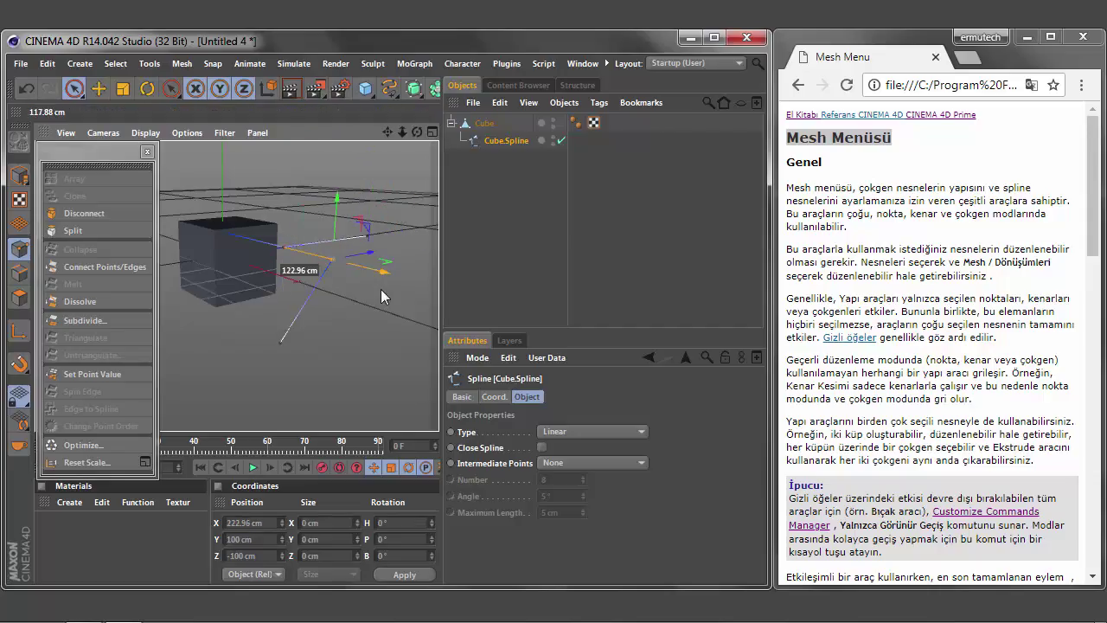
drag(381, 289, 368, 251)
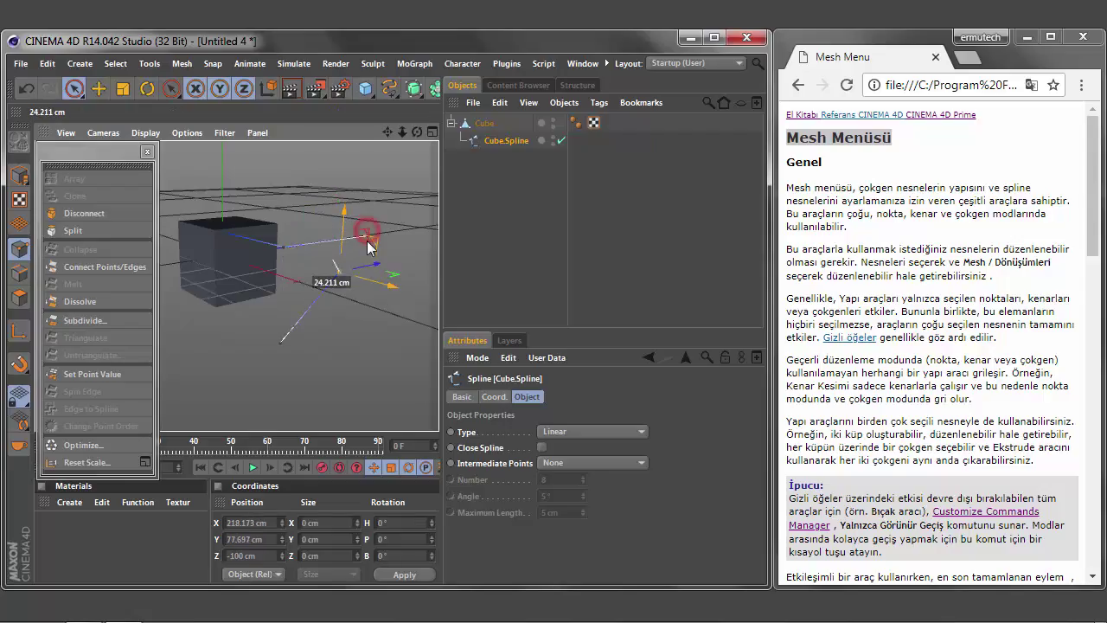
key(ctrl+z)
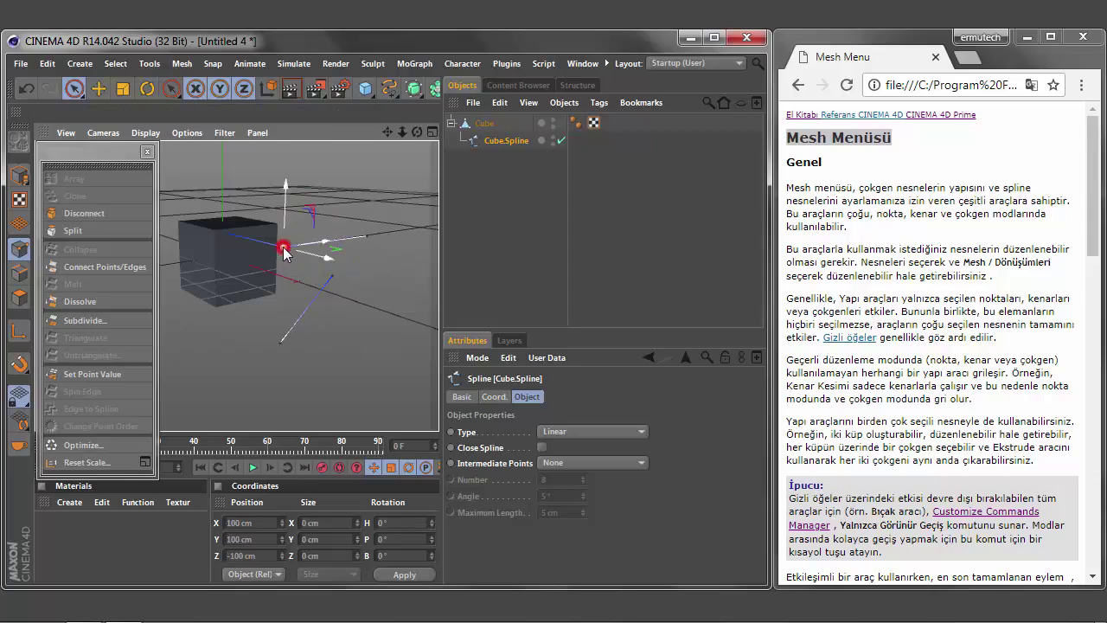
drag(311, 216, 309, 200)
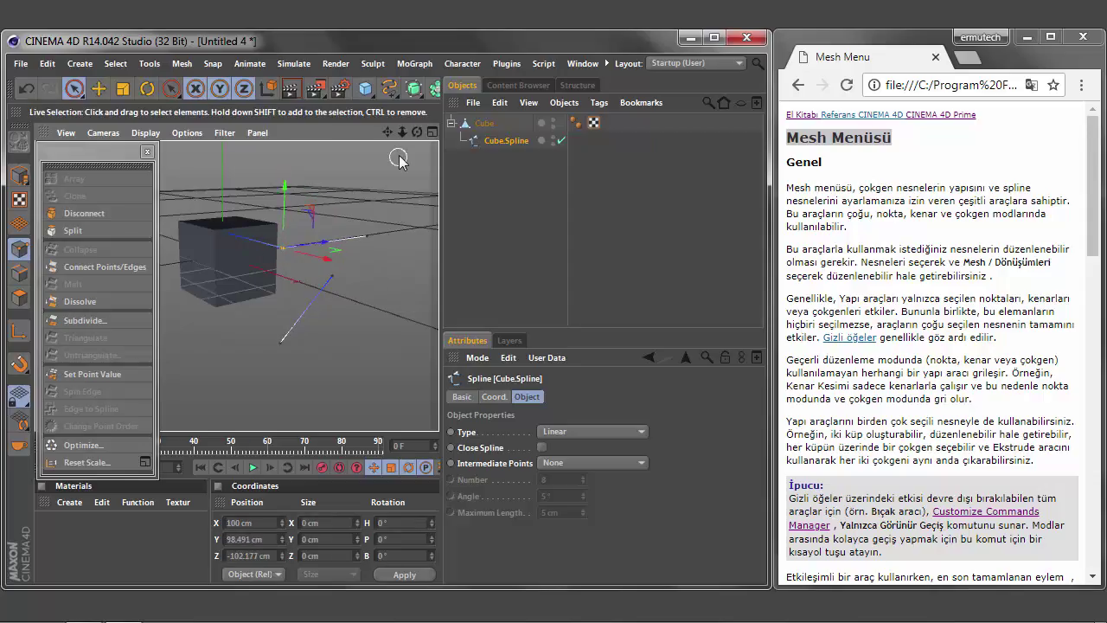
mouse_move(417, 132)
mouse_down()
mouse_move(439, 311)
mouse_move(372, 259)
mouse_move(372, 234)
mouse_up()
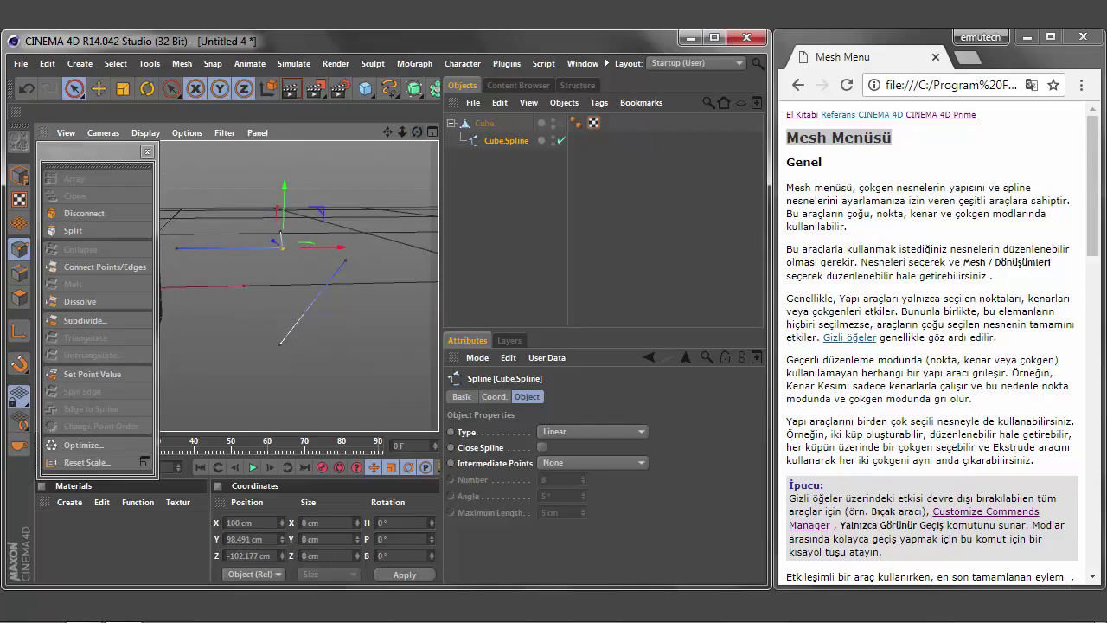
Cut across Cube.Spline's edges with the Knife, adding a point midway along the top edge
right_click(279, 268)
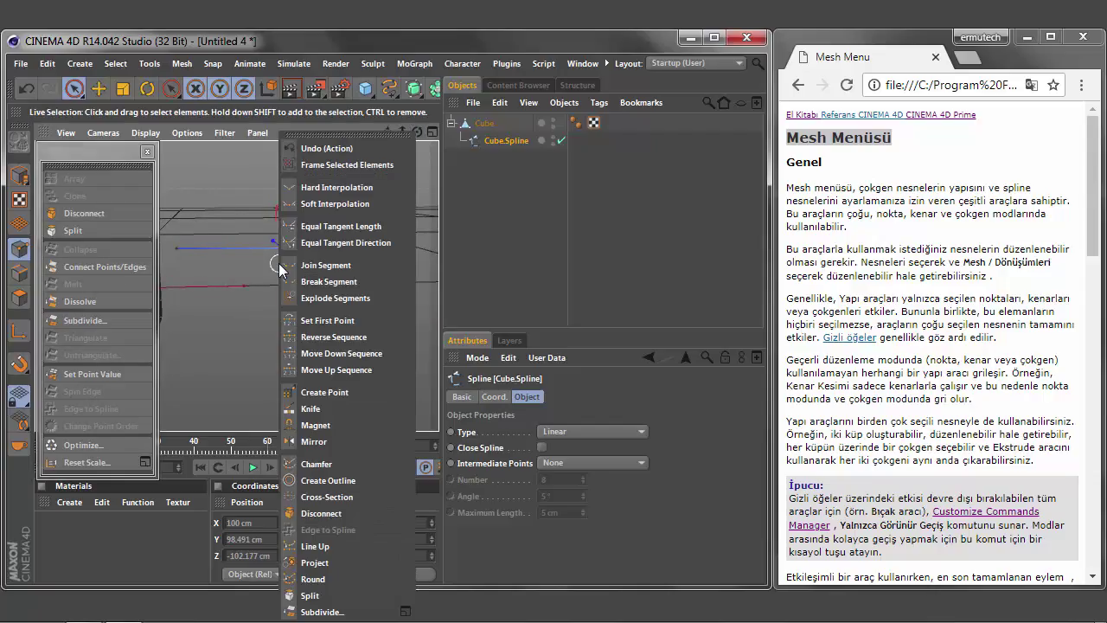
click(309, 408)
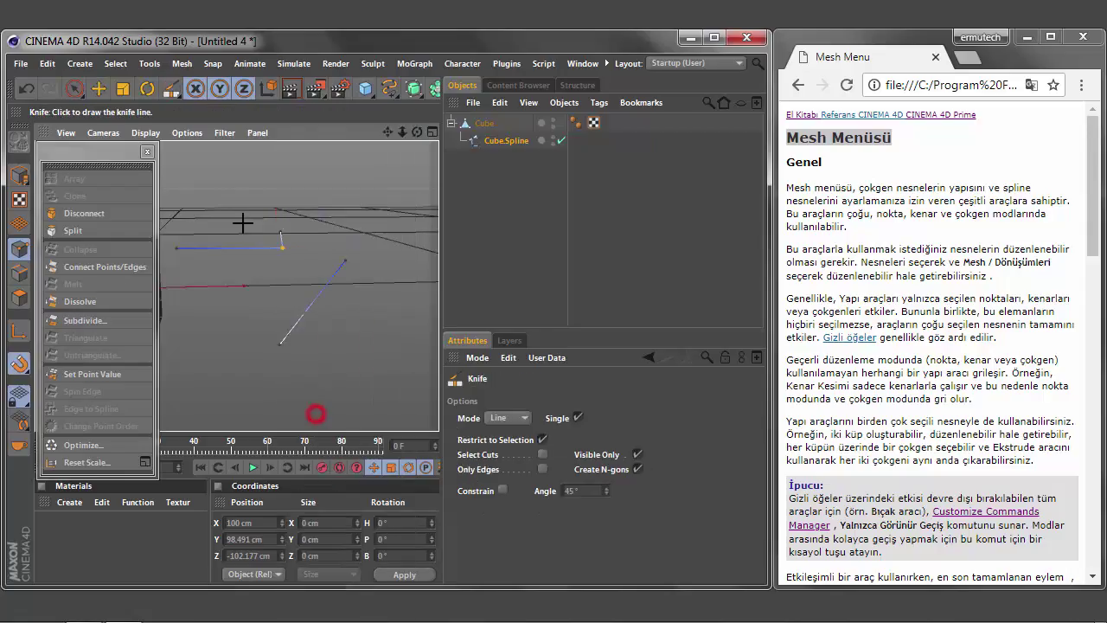
drag(225, 195, 225, 298)
drag(256, 222, 254, 321)
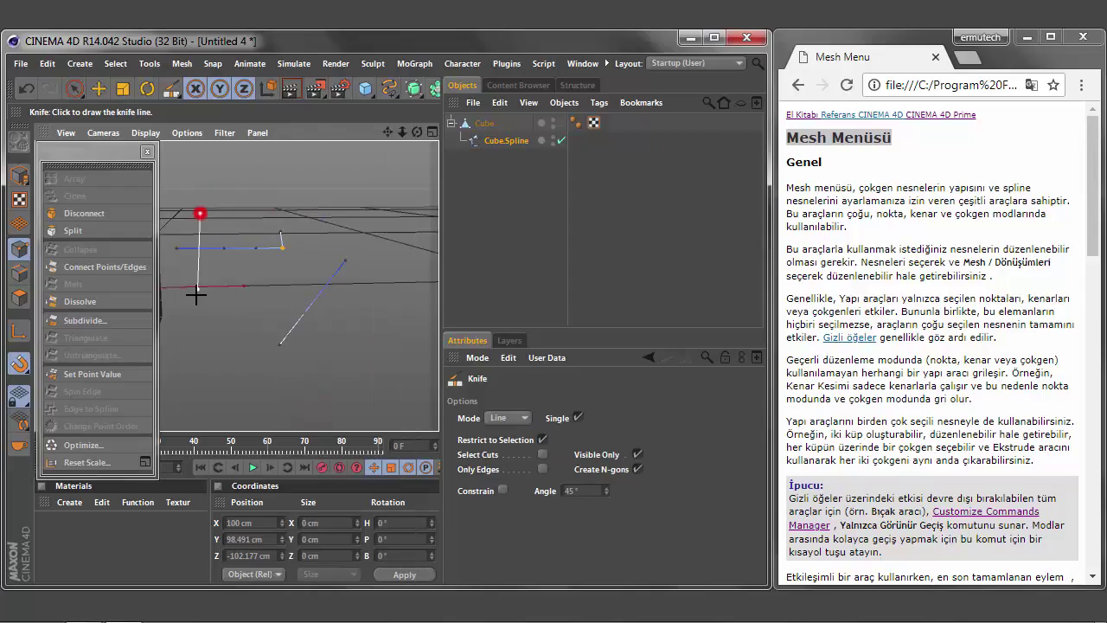
drag(196, 295, 198, 296)
drag(263, 238, 309, 238)
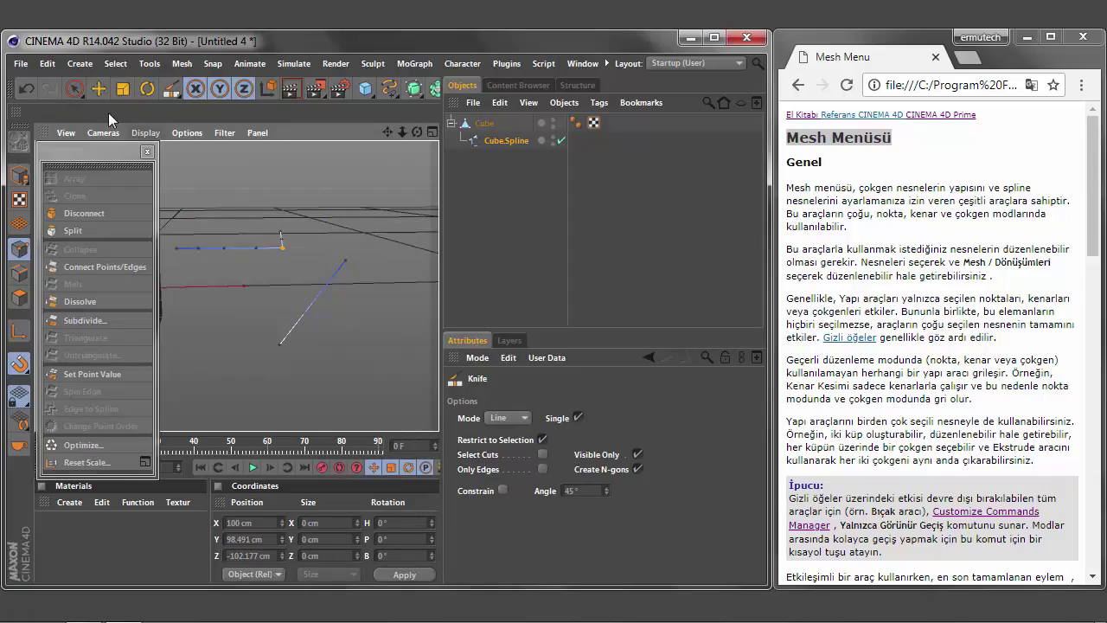
key(space)
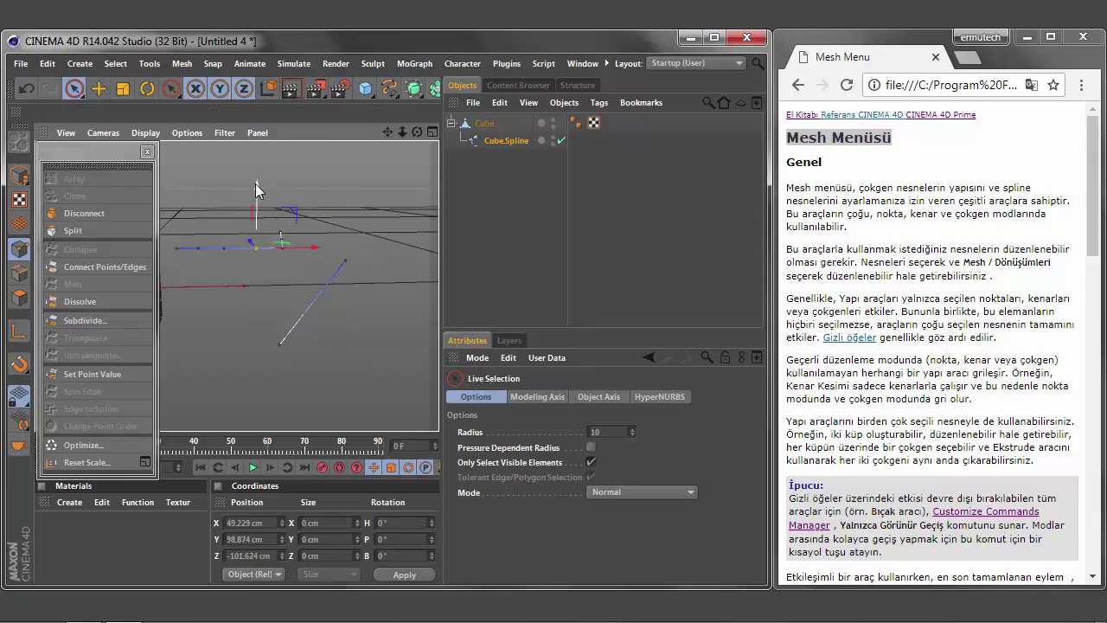
Drag the Cube.Spline cut points up and down into a zigzag, one to Y -88 cm, then select Cube and Cube.Spline
mouse_move(257, 185)
mouse_down()
mouse_move(259, 224)
mouse_move(198, 174)
mouse_move(211, 162)
mouse_up()
click(198, 248)
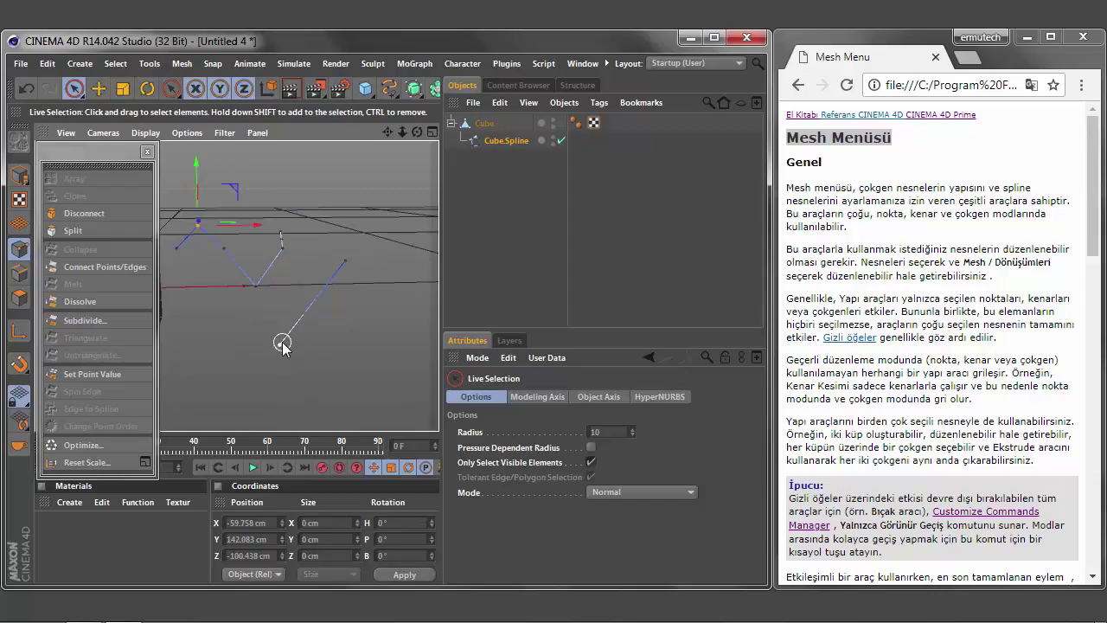
click(282, 344)
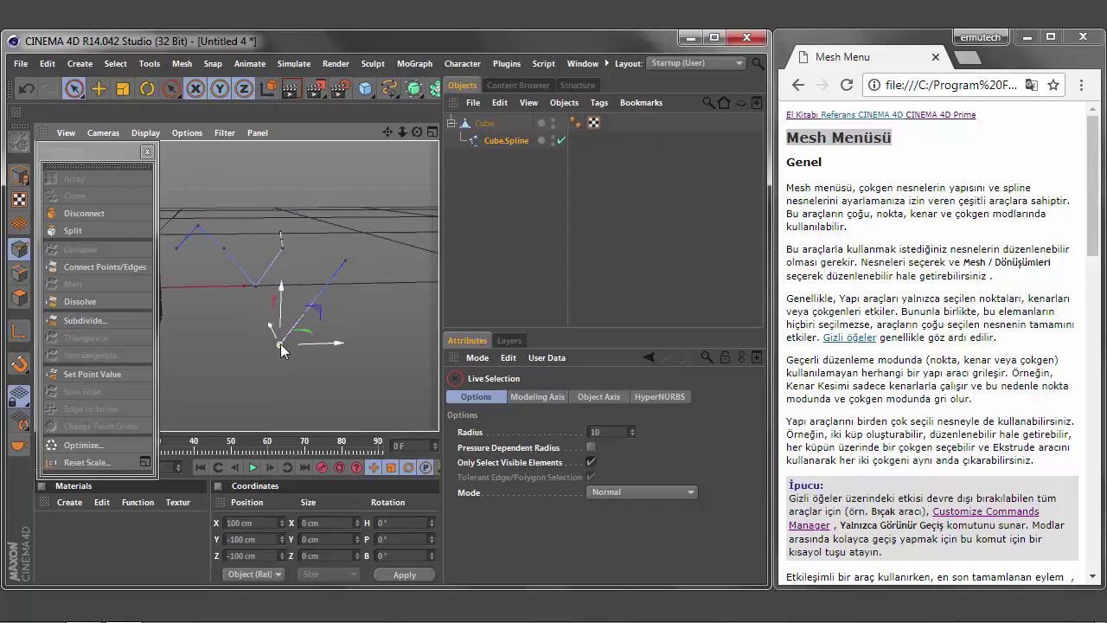
click(345, 262)
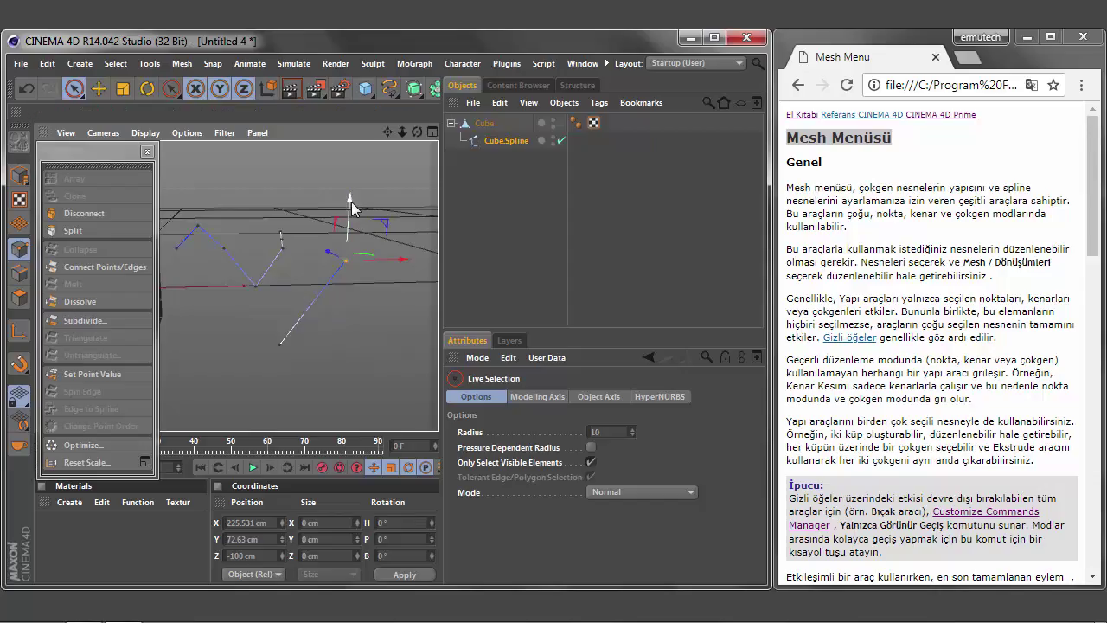
mouse_move(350, 200)
mouse_down()
mouse_move(391, 338)
mouse_move(409, 280)
mouse_move(434, 285)
mouse_up()
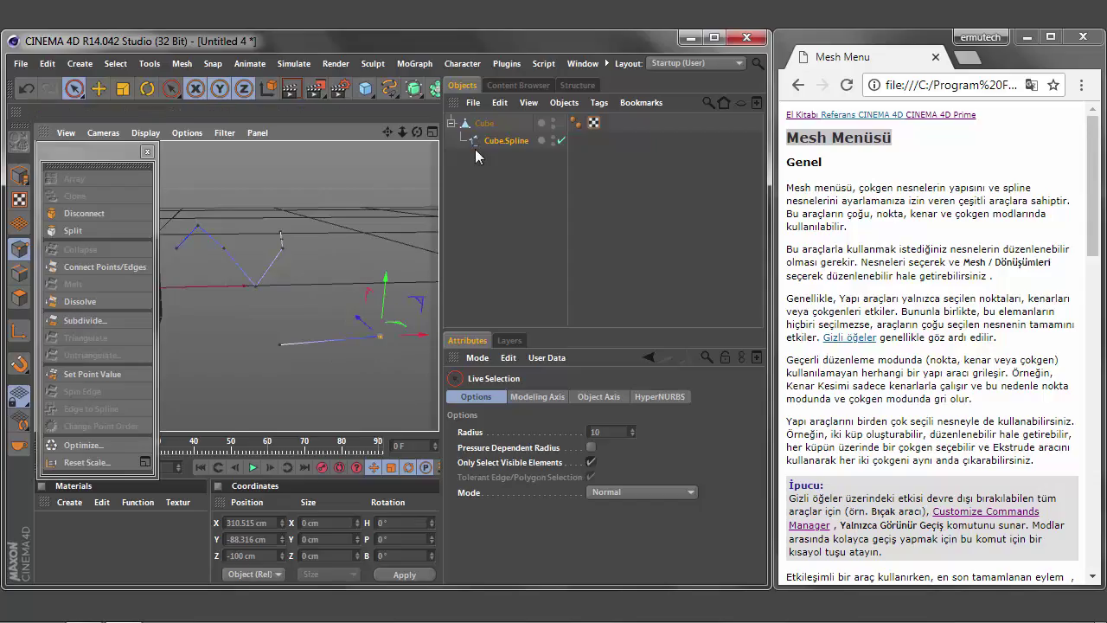
drag(482, 167, 484, 113)
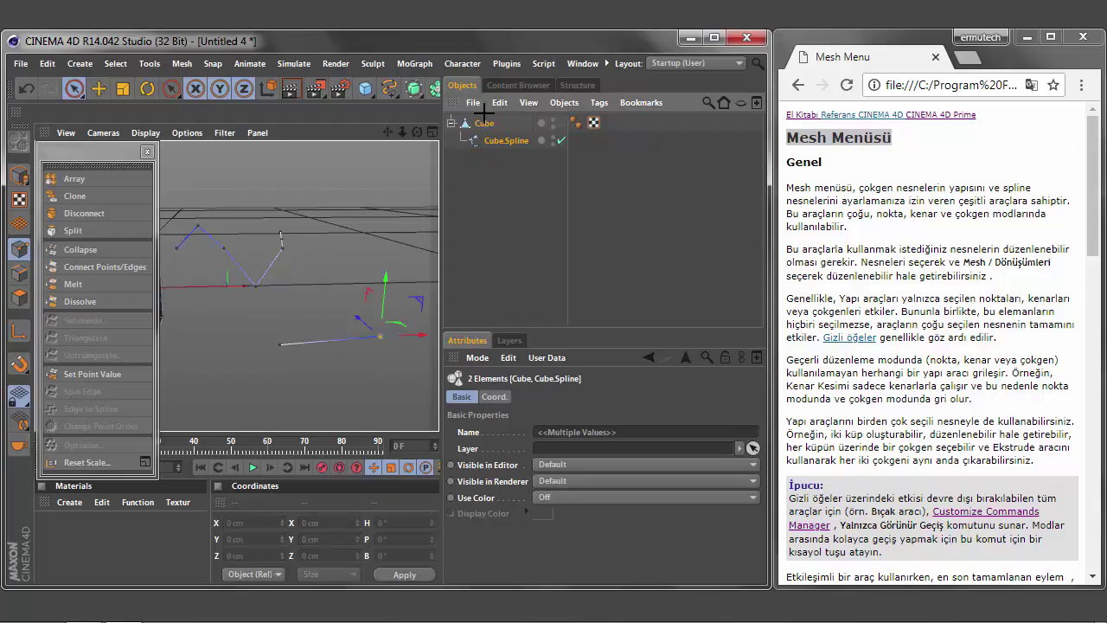
Delete the cube and its spline, then start a new project without saving
key(Delete)
click(19, 63)
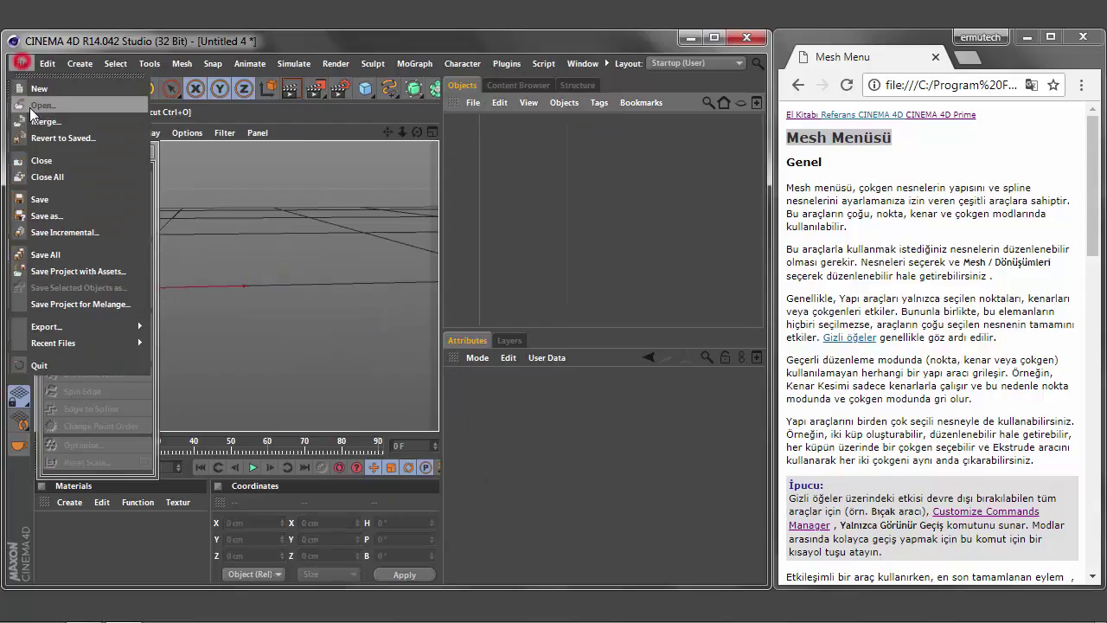
click(38, 173)
click(577, 392)
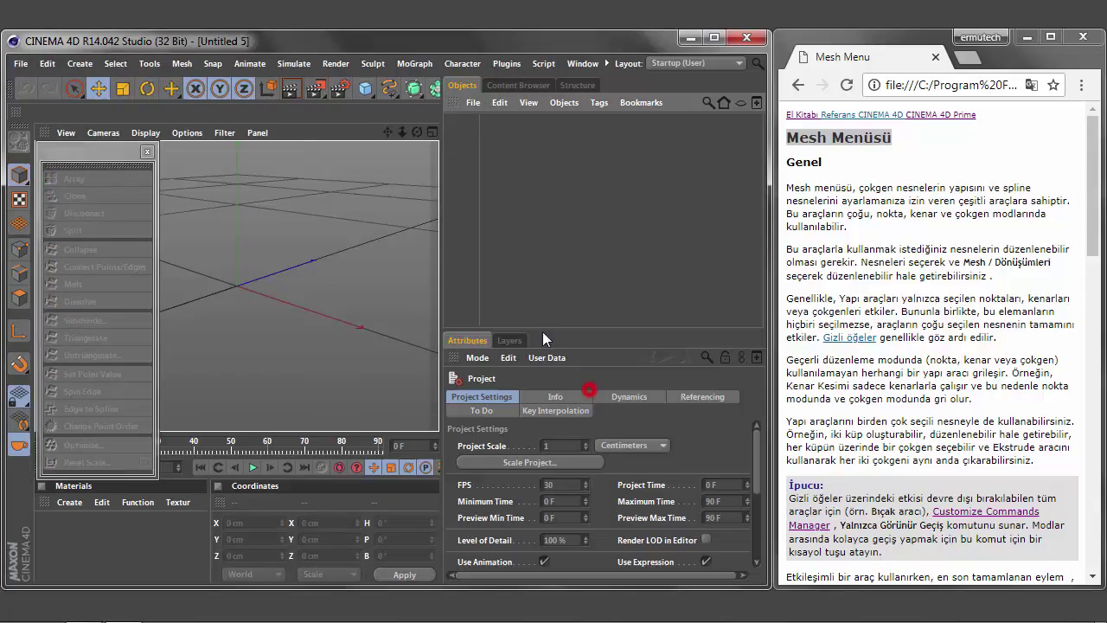
Add a cube, make it editable in polygon mode, and close the Mesh commands panel
click(363, 90)
click(21, 144)
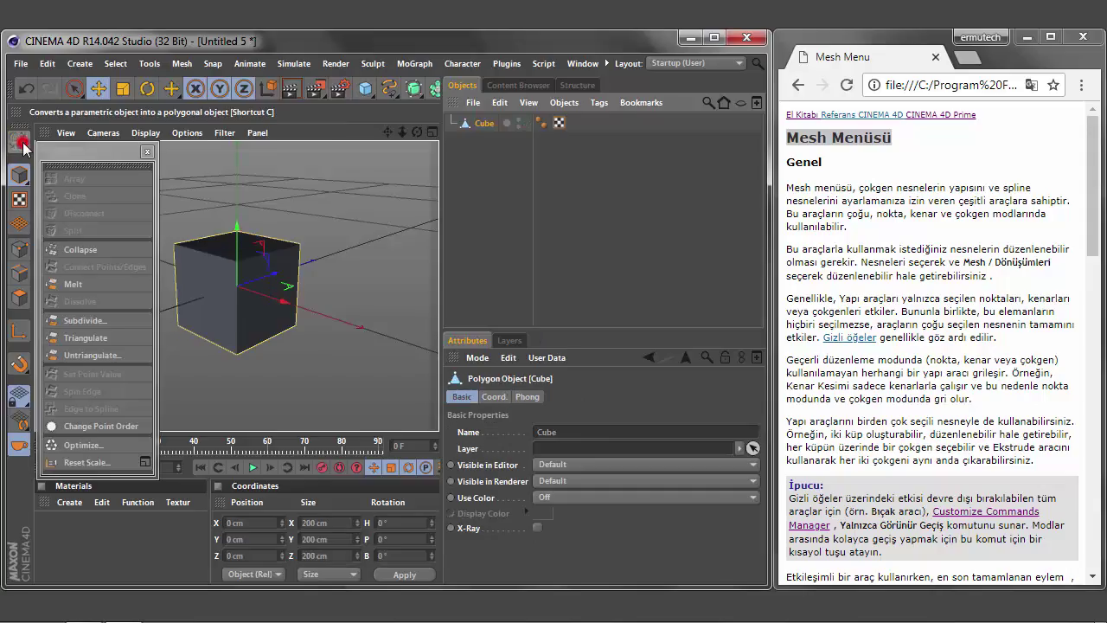
click(19, 272)
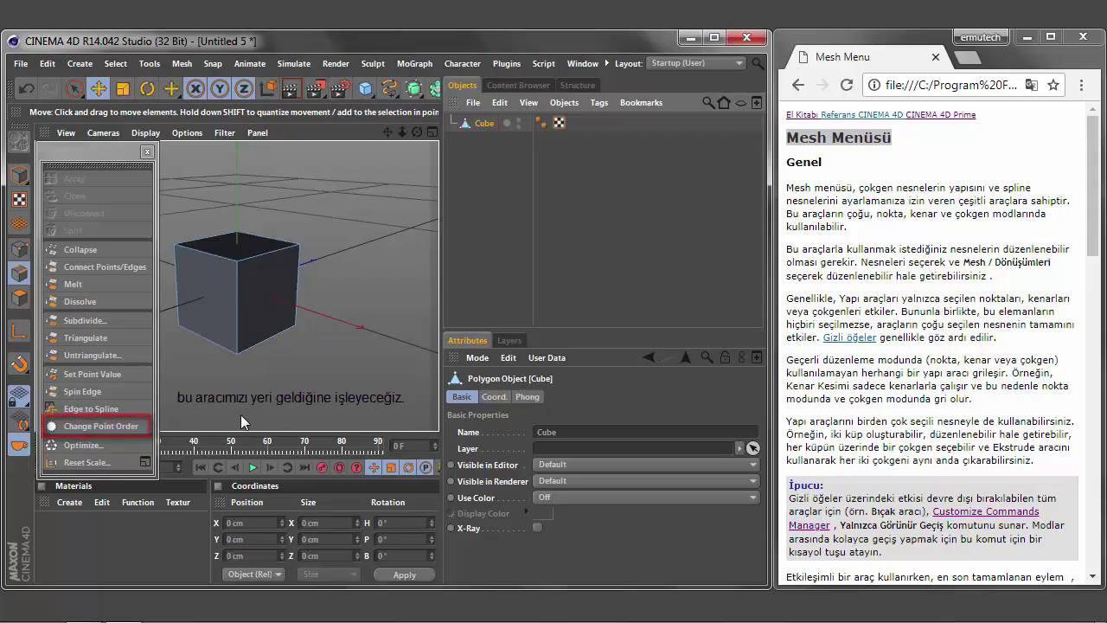
click(147, 152)
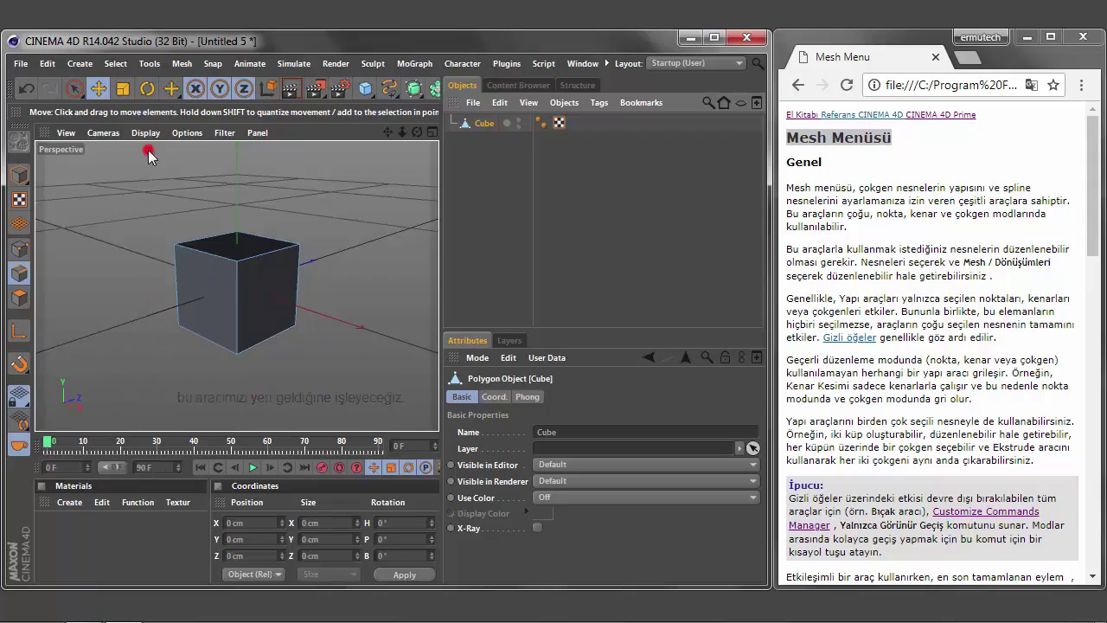
Close the Untitled 5 cube project without saving, leaving an empty Untitled 6
click(21, 64)
click(65, 173)
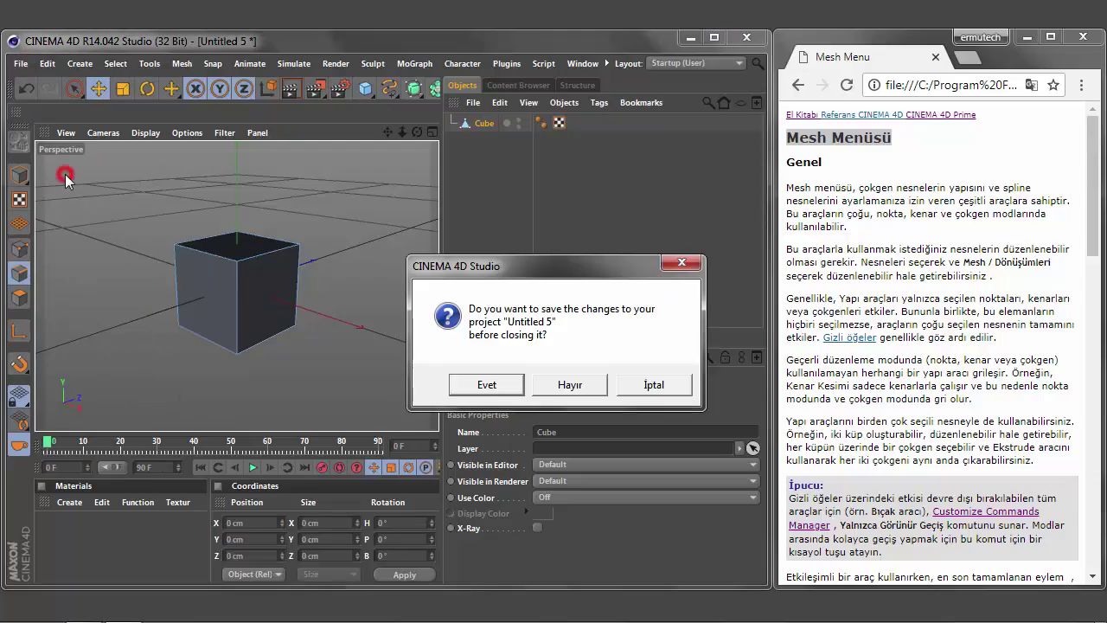
click(585, 390)
click(593, 227)
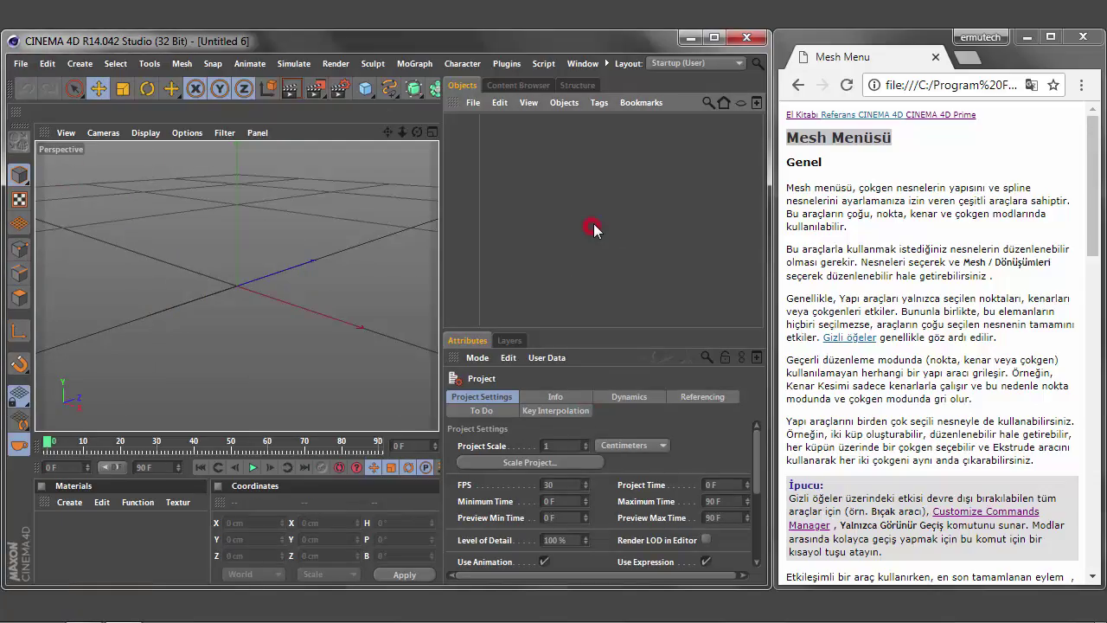